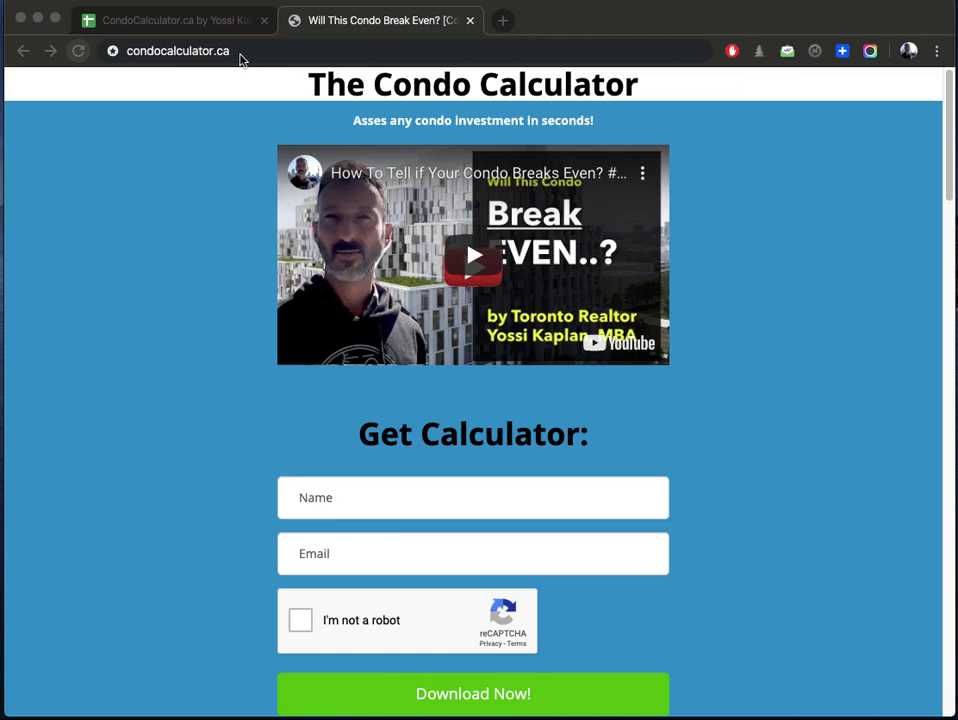
Step: Fill the Get Calculator form with the saved name and e-mail, pass the robot check, and submit
left_click(348, 498)
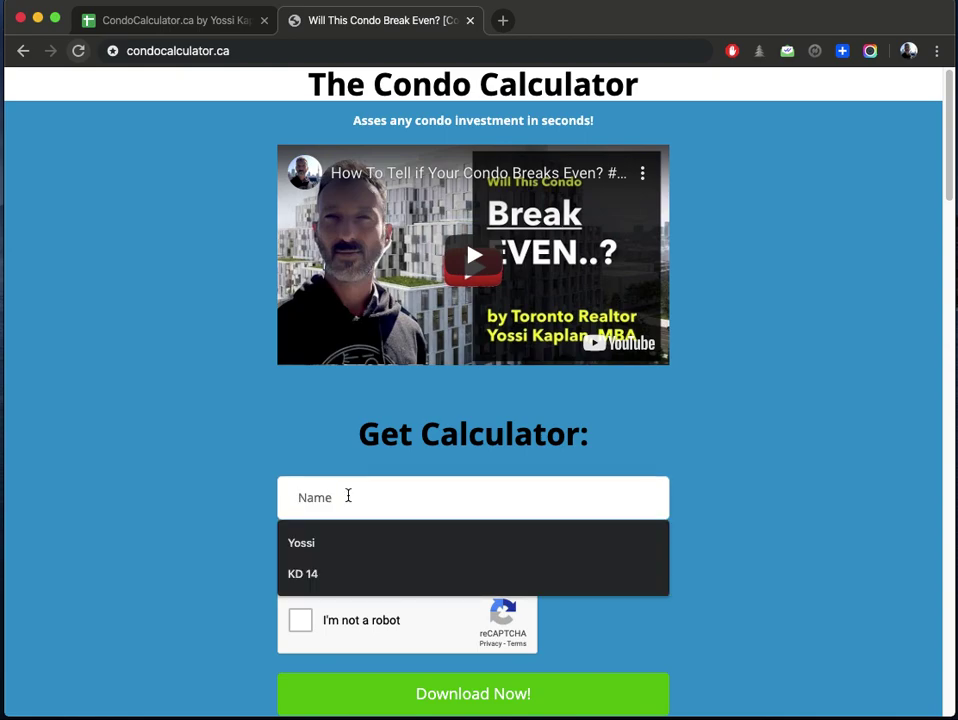
left_click(339, 544)
left_click(341, 551)
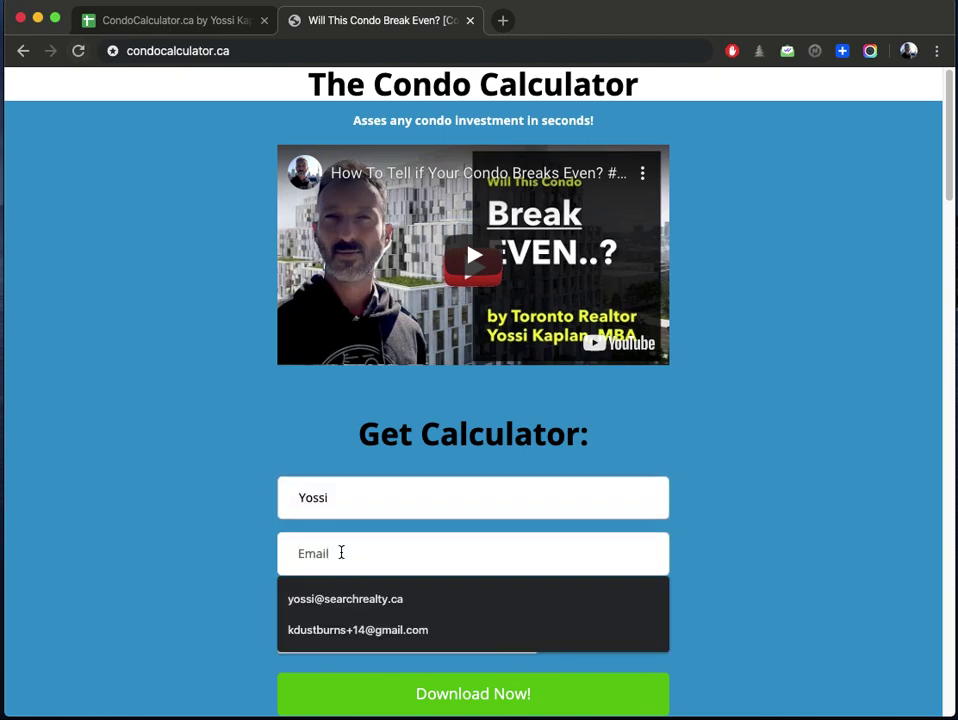
type("yossi")
left_click(345, 598)
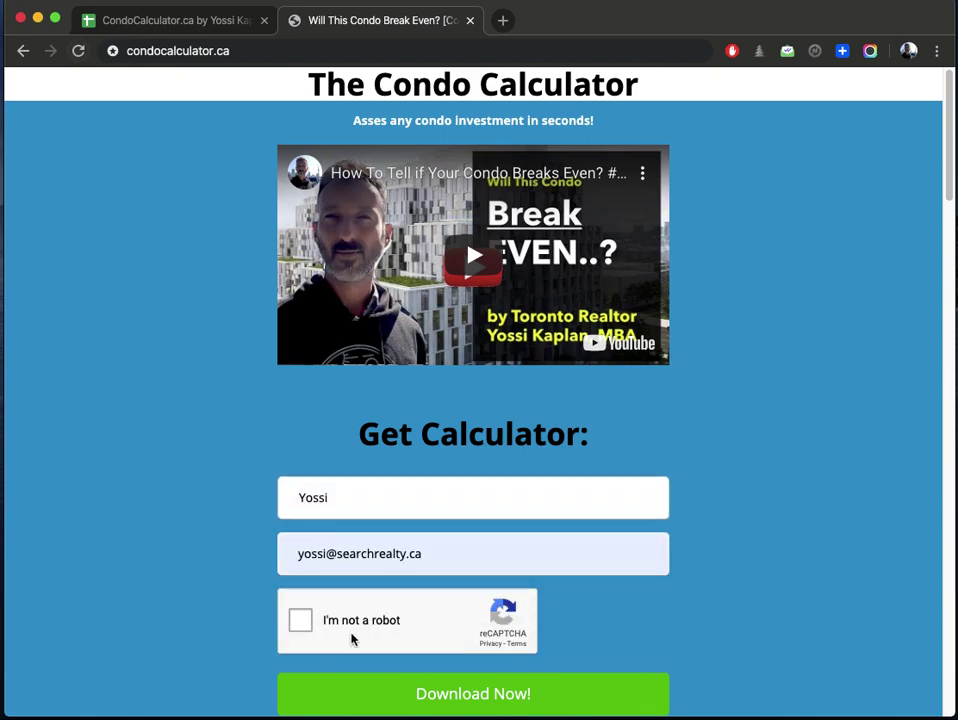
left_click(300, 620)
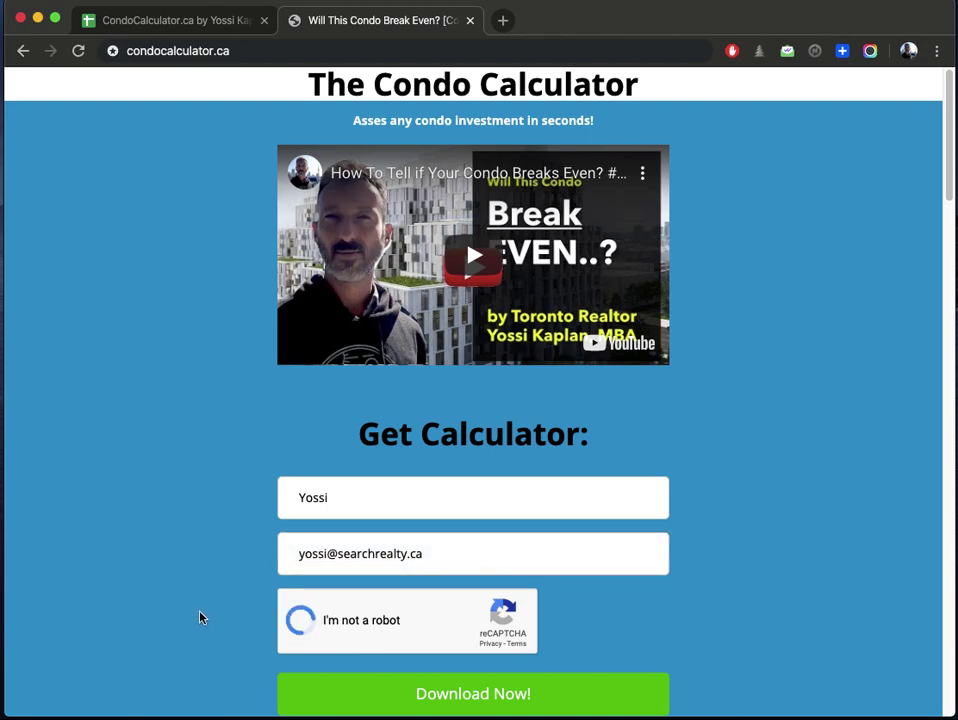
left_click(363, 689)
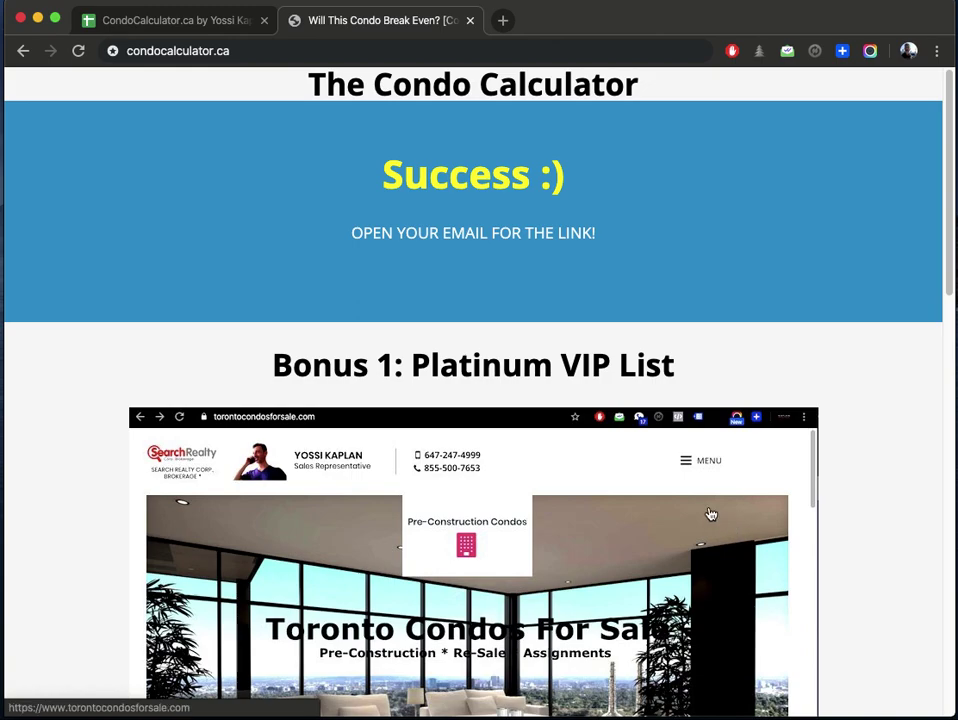
Step: Scroll the success page past Bonus 1 to the Bonus 2 pre-construction condos video
scroll(685, 505, "down", 1)
scroll(684, 503, "down", 3)
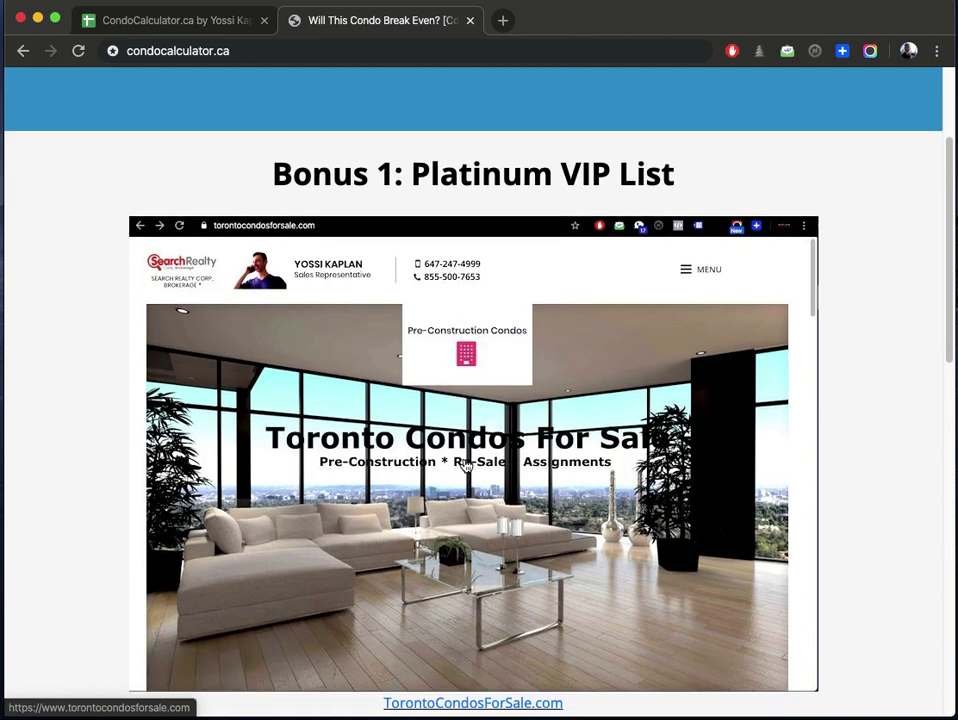
scroll(466, 466, "down", 2)
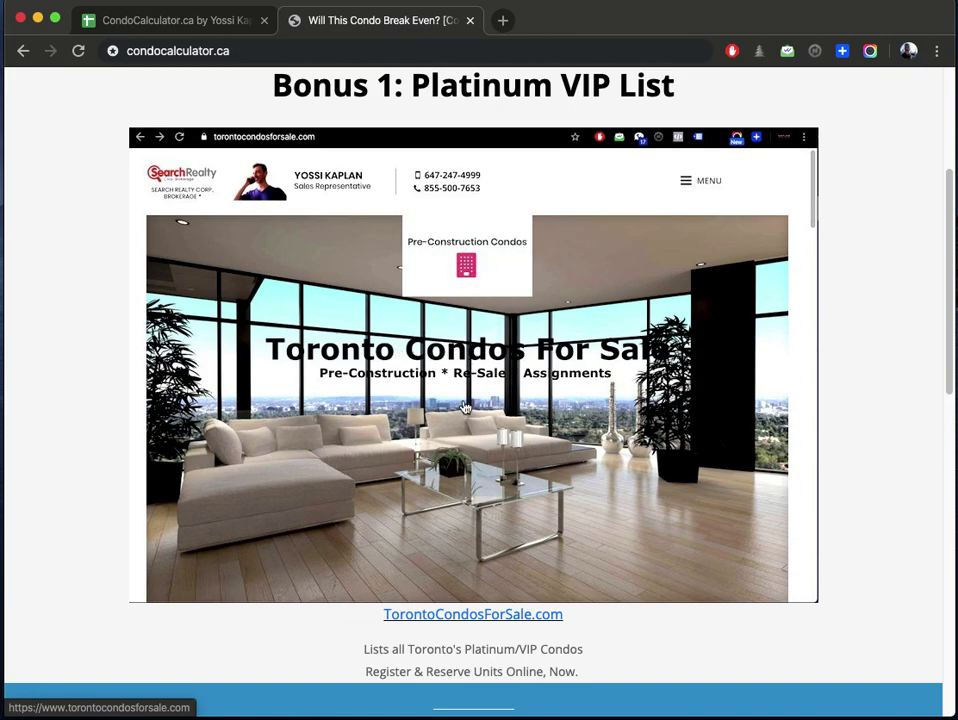
scroll(464, 413, "down", 4)
scroll(464, 413, "down", 3)
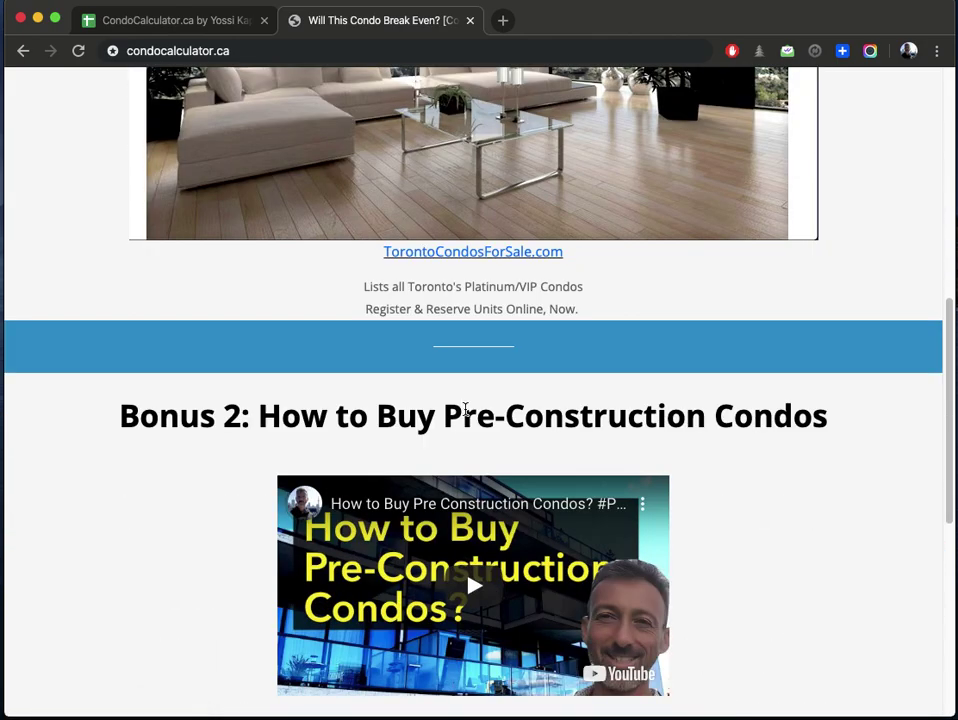
scroll(466, 398, "down", 1)
scroll(466, 398, "down", 4)
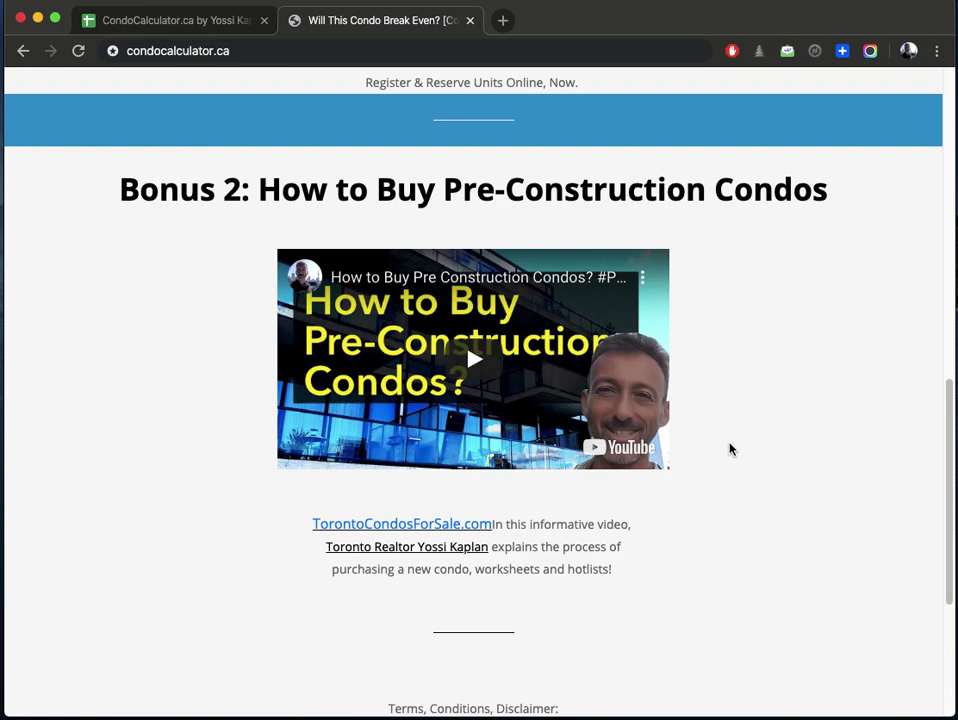
left_click(192, 21)
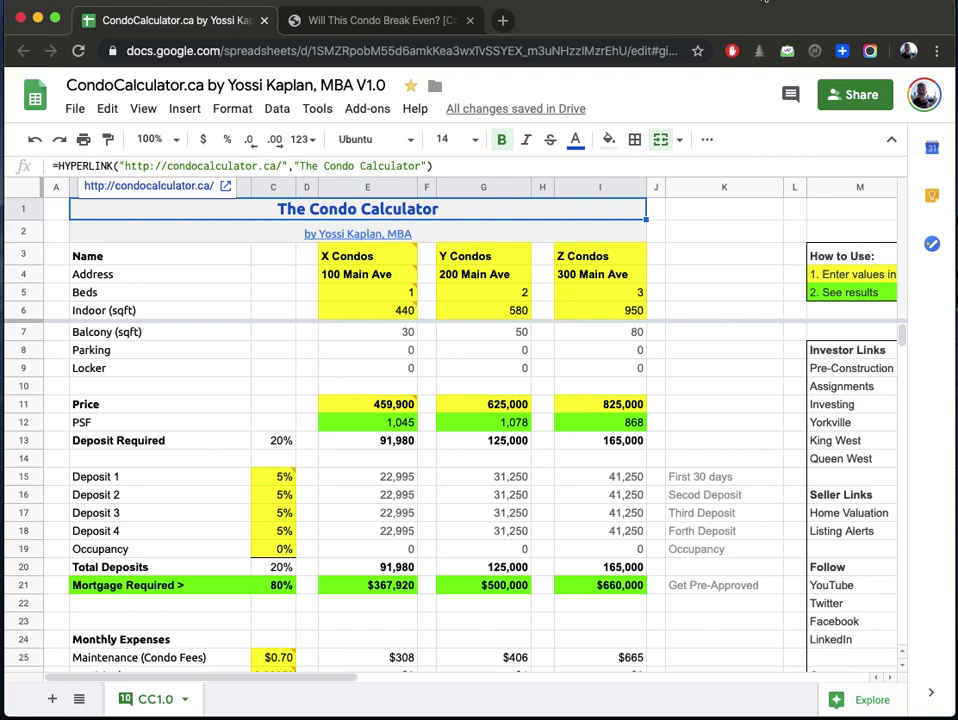
Step: Set X Condos' indoor area in E6 to 450 sq ft
left_click_drag(765, 21, 758, 23)
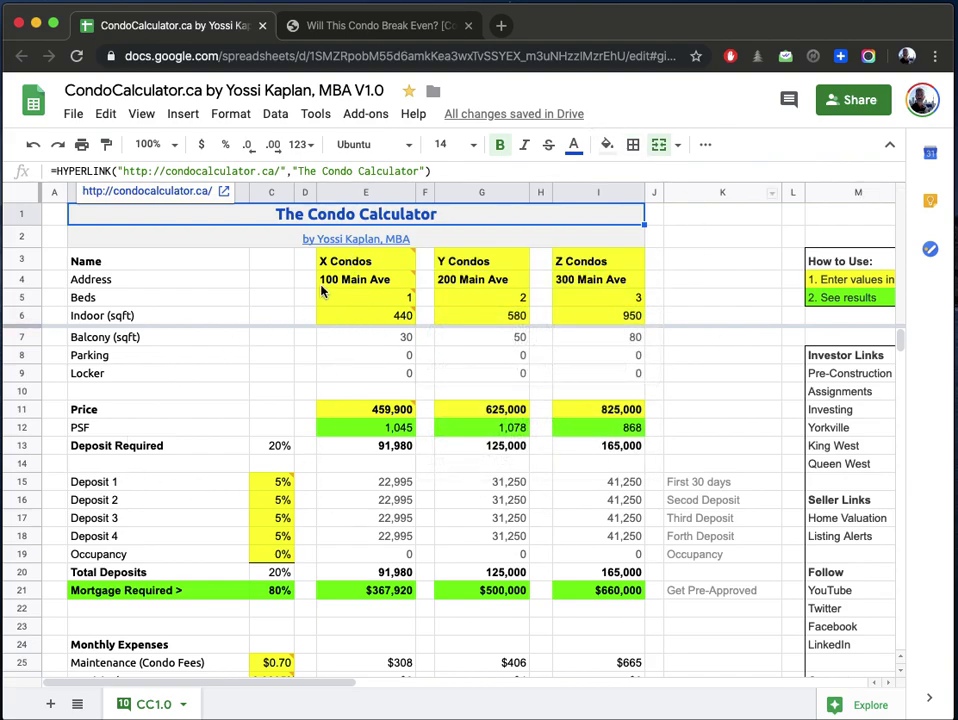
mouse_move(352, 284)
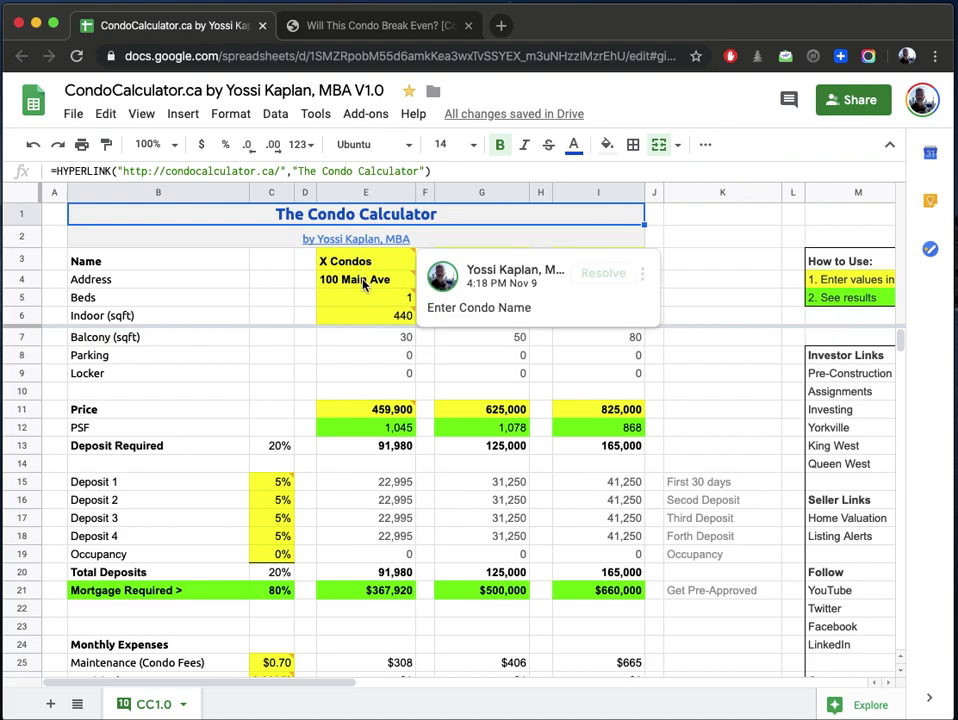
left_click(361, 303)
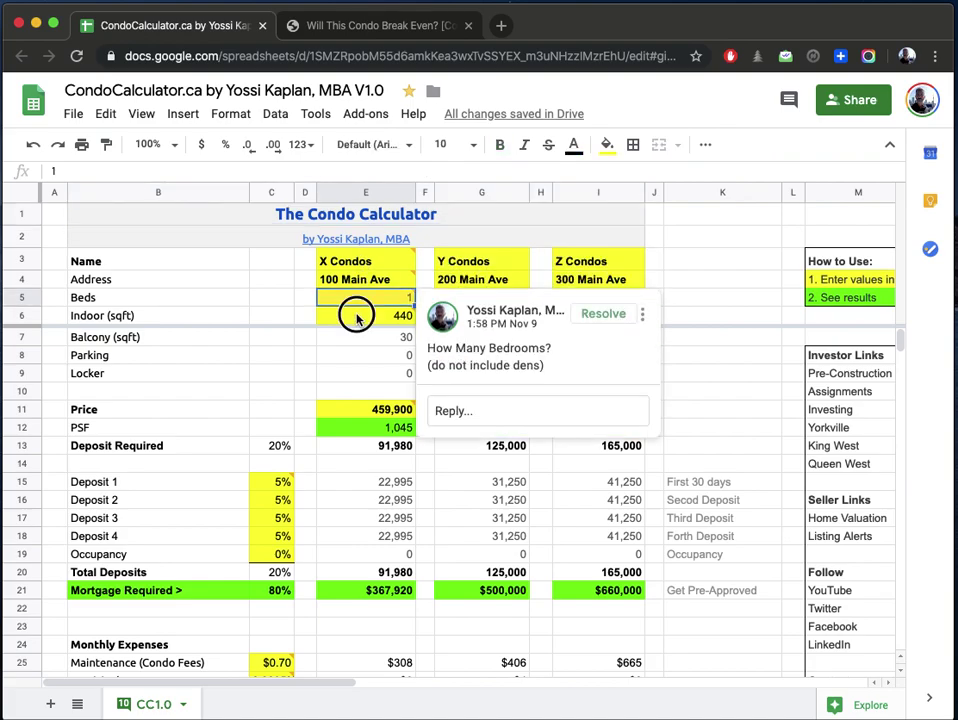
left_click(357, 316)
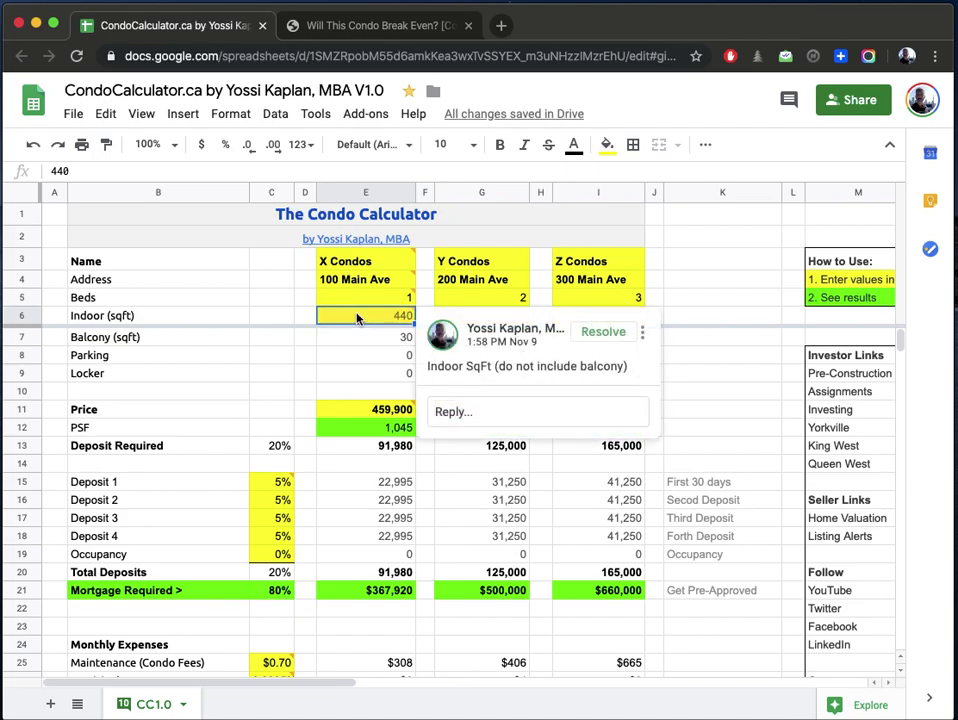
type("450")
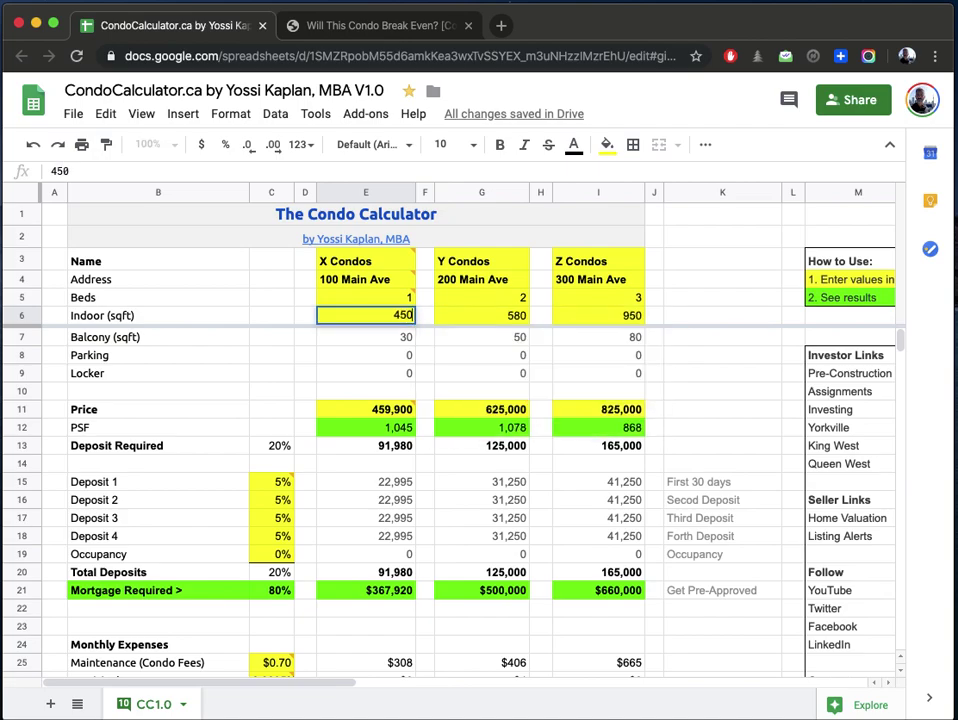
key("Return")
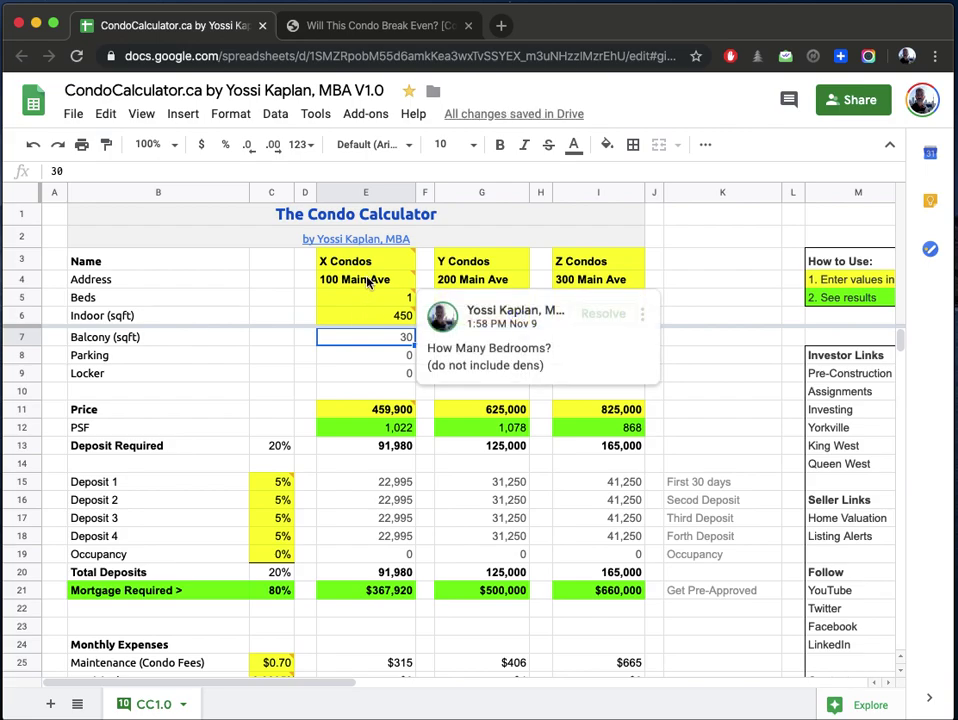
Step: Change X Condos' price in E11 to 445,000 and check the recalculated deposit
left_click(343, 407)
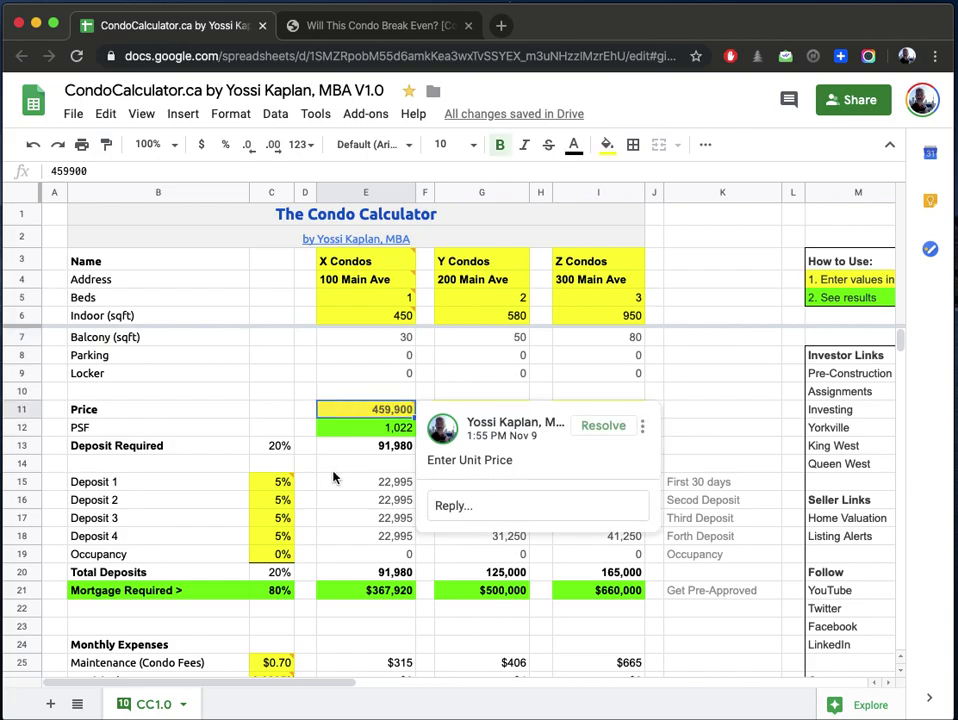
type("445,00")
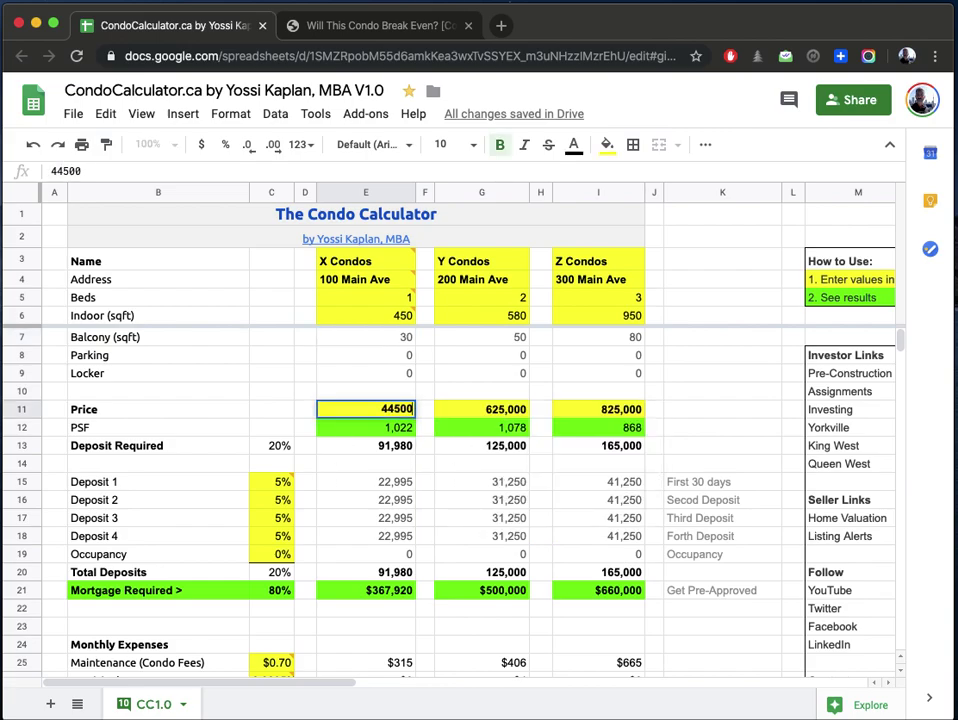
type("0")
key("Return")
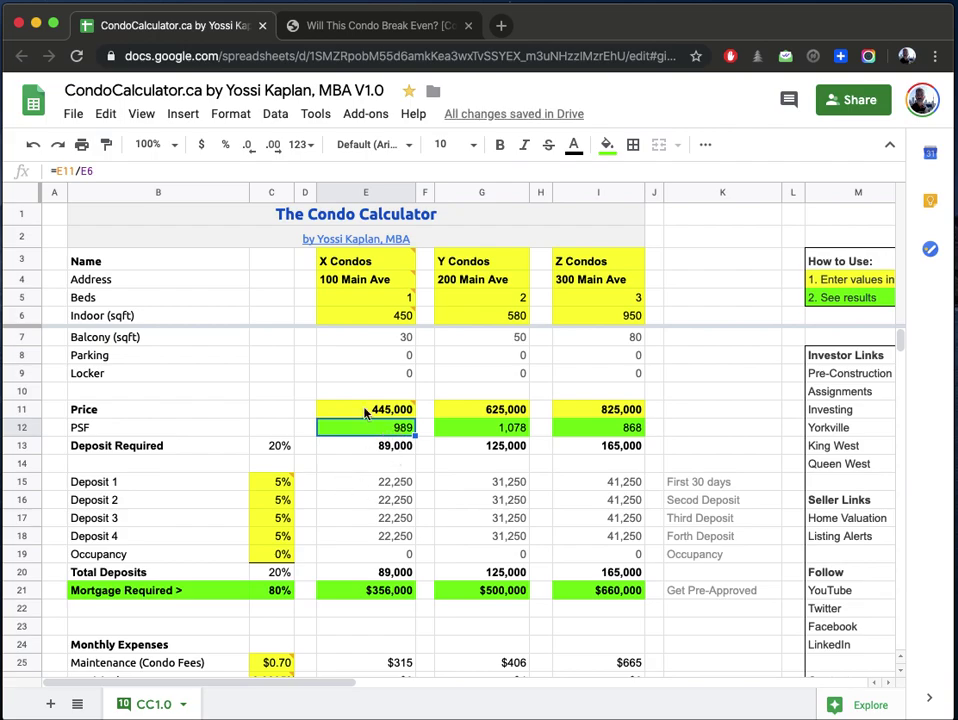
mouse_move(349, 411)
left_click(349, 448)
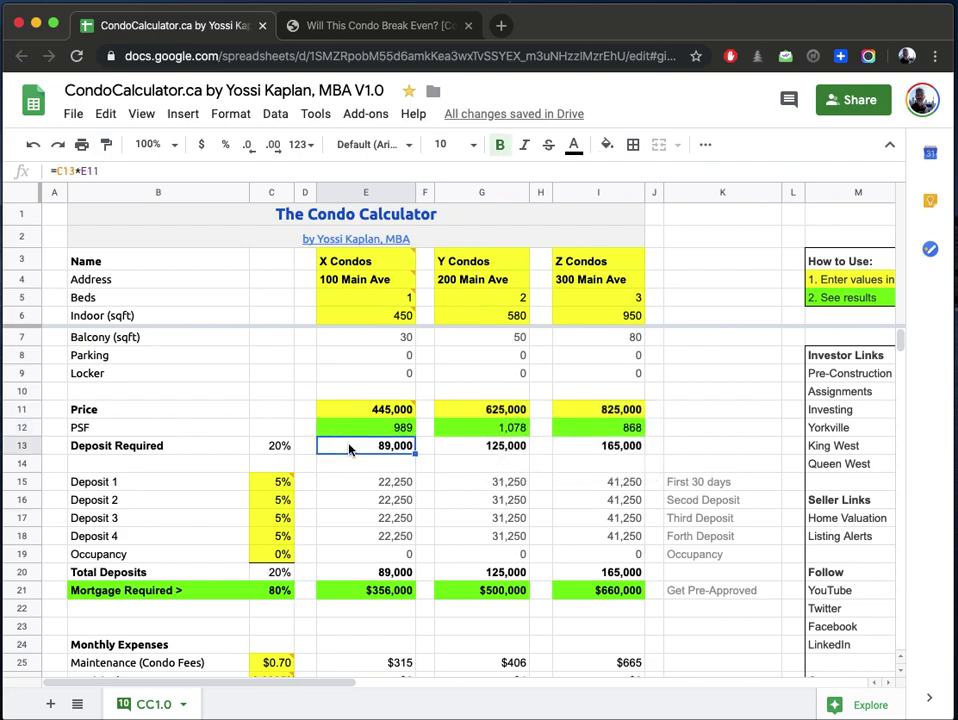
mouse_move(277, 507)
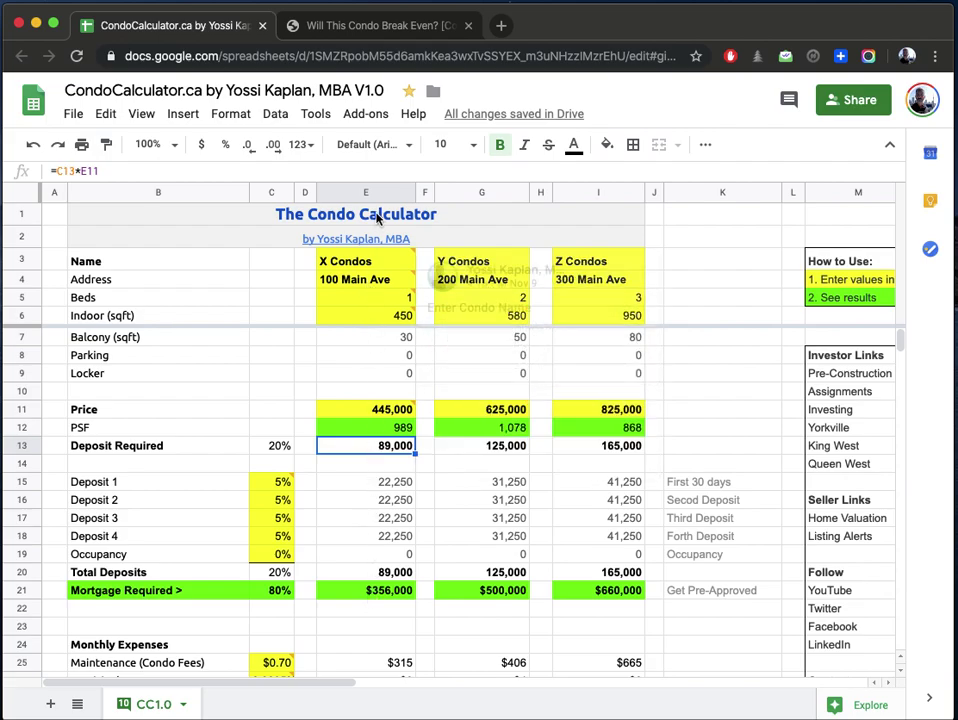
Step: Enter 560 sq ft in G6 and a 619,900 price in G11 for Y Condos
left_click(518, 297)
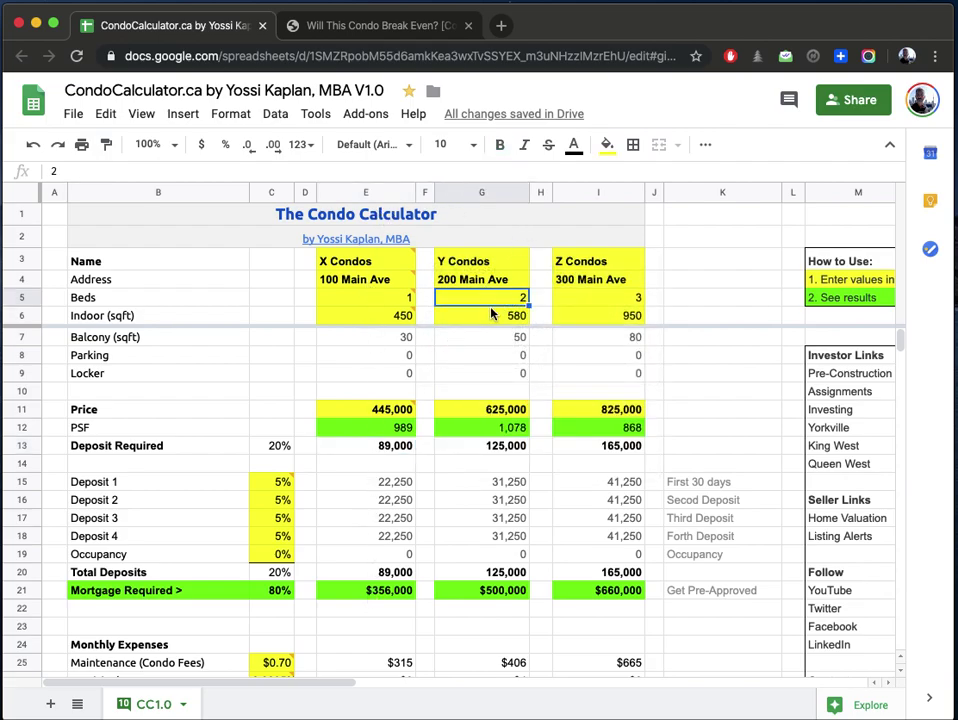
left_click(488, 317)
type("560")
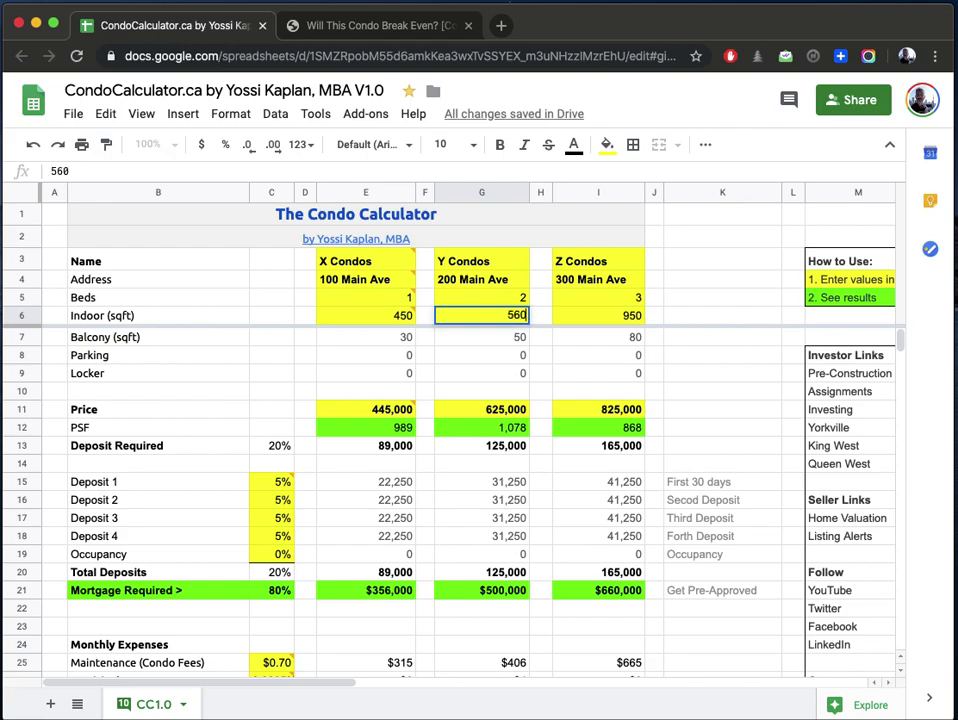
key("Return")
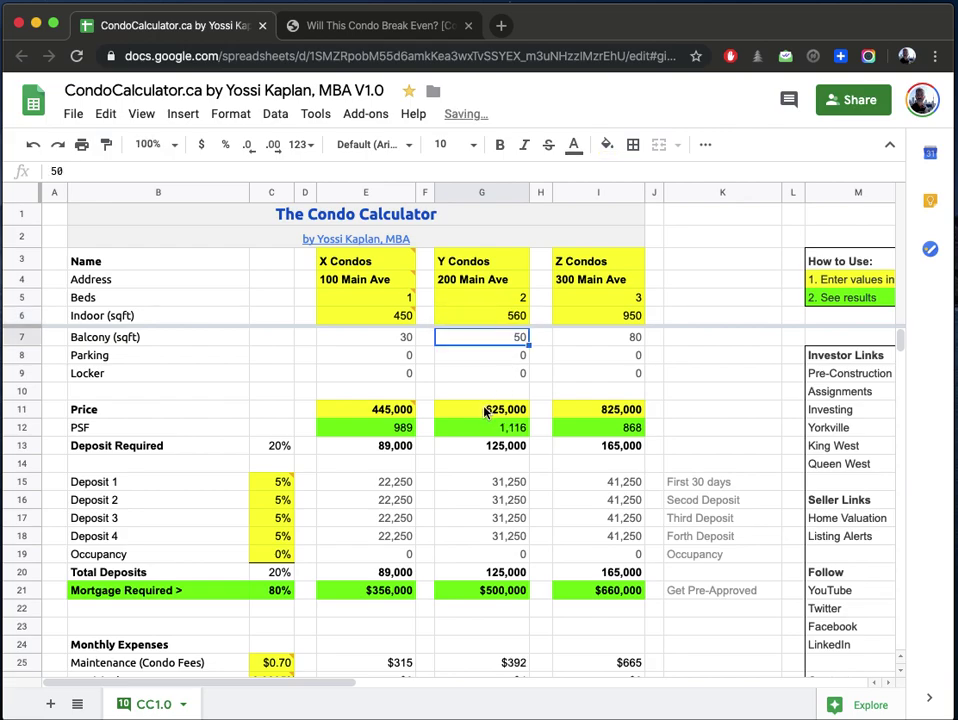
left_click(482, 410)
type("619900")
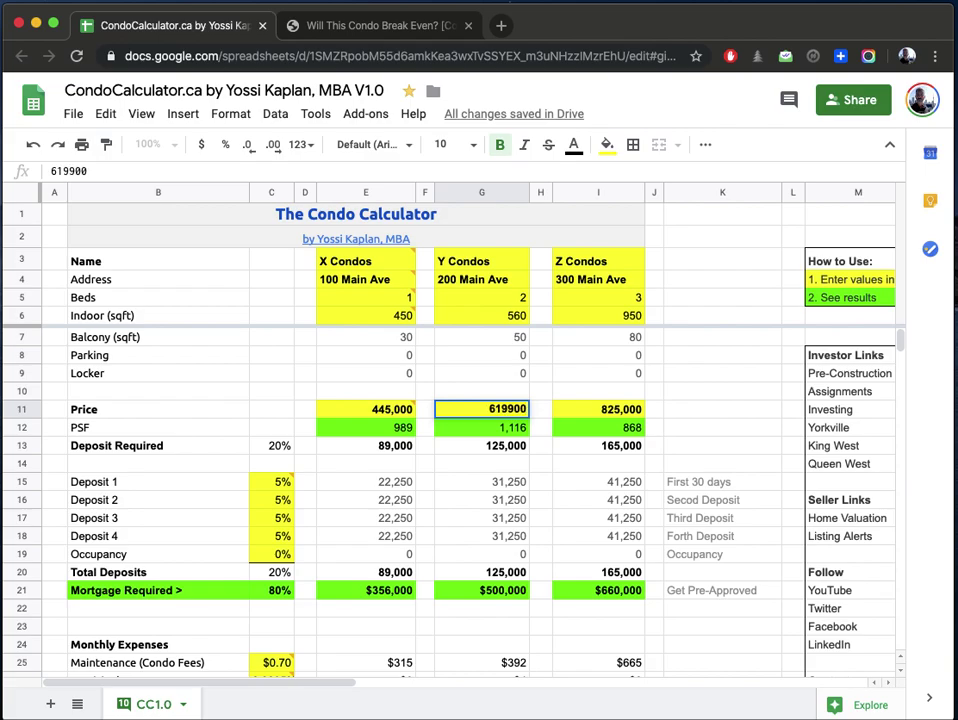
key("Return")
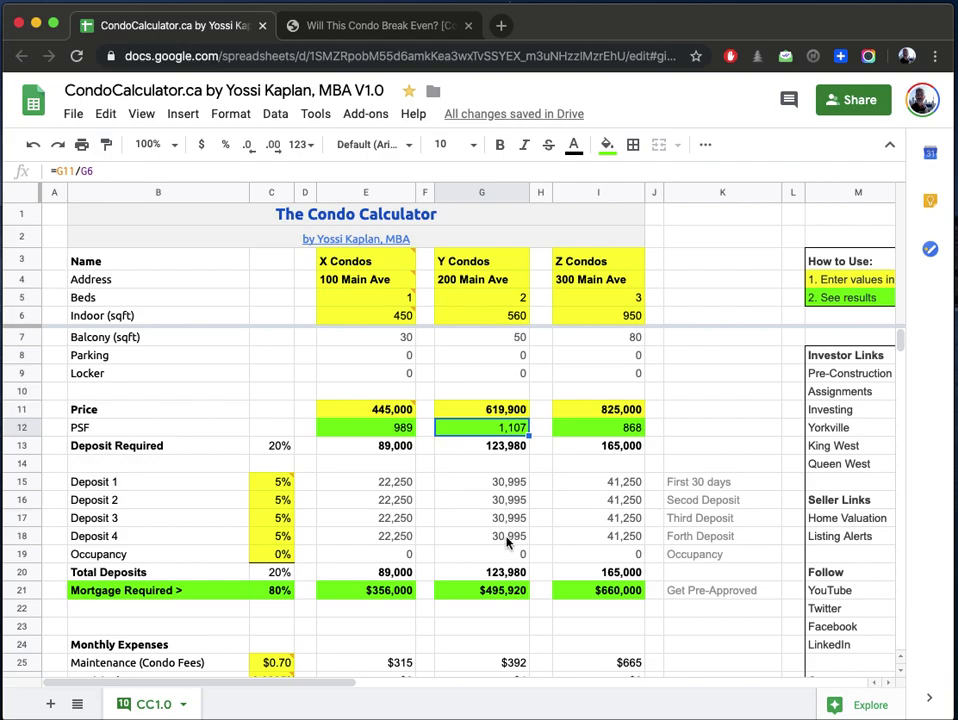
left_click(265, 558)
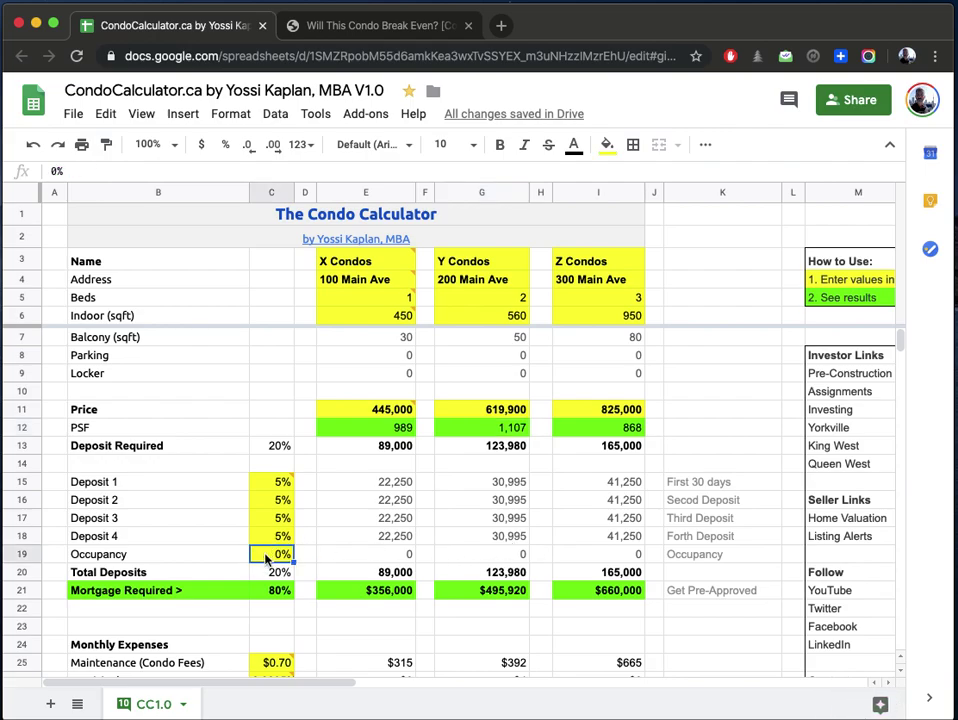
type("5")
key("Return")
key("Up")
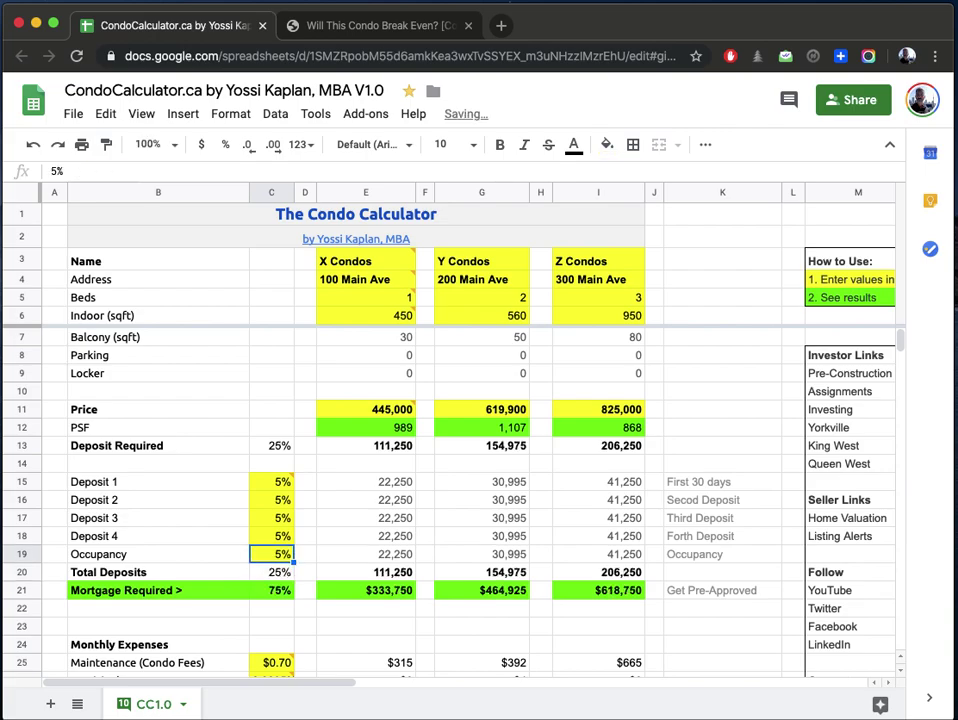
type("1")
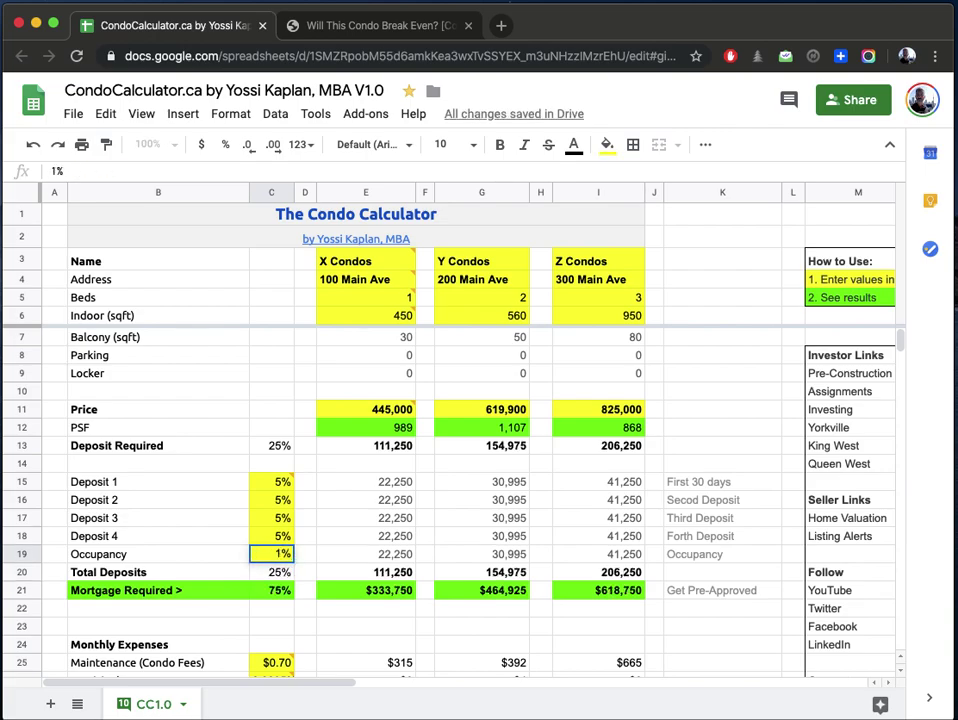
type("5")
key("Return")
key("Up")
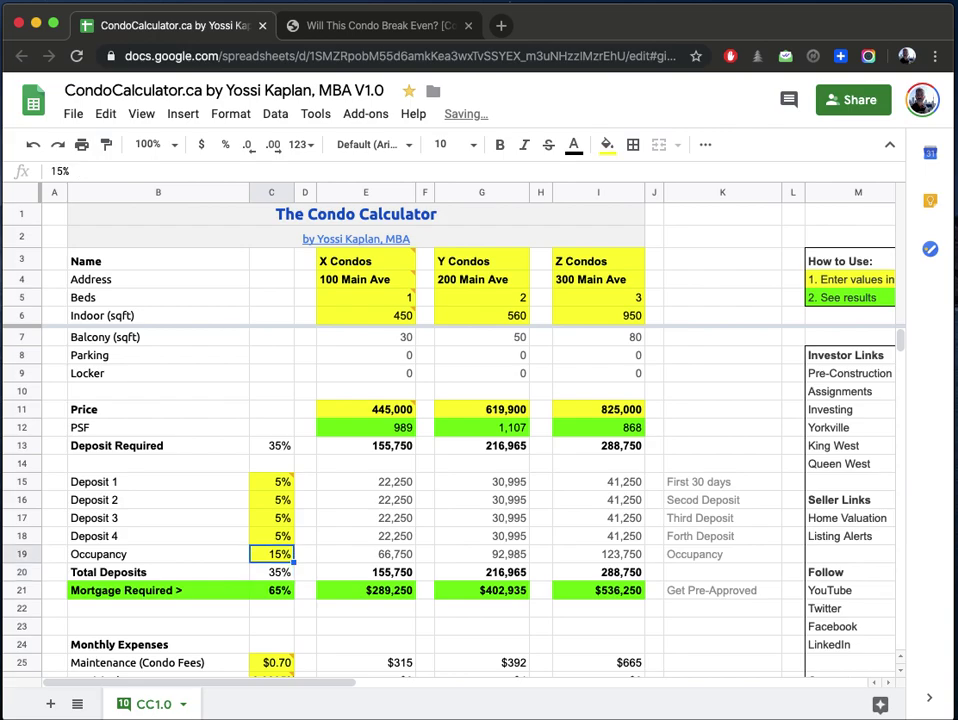
type("0")
key("Return")
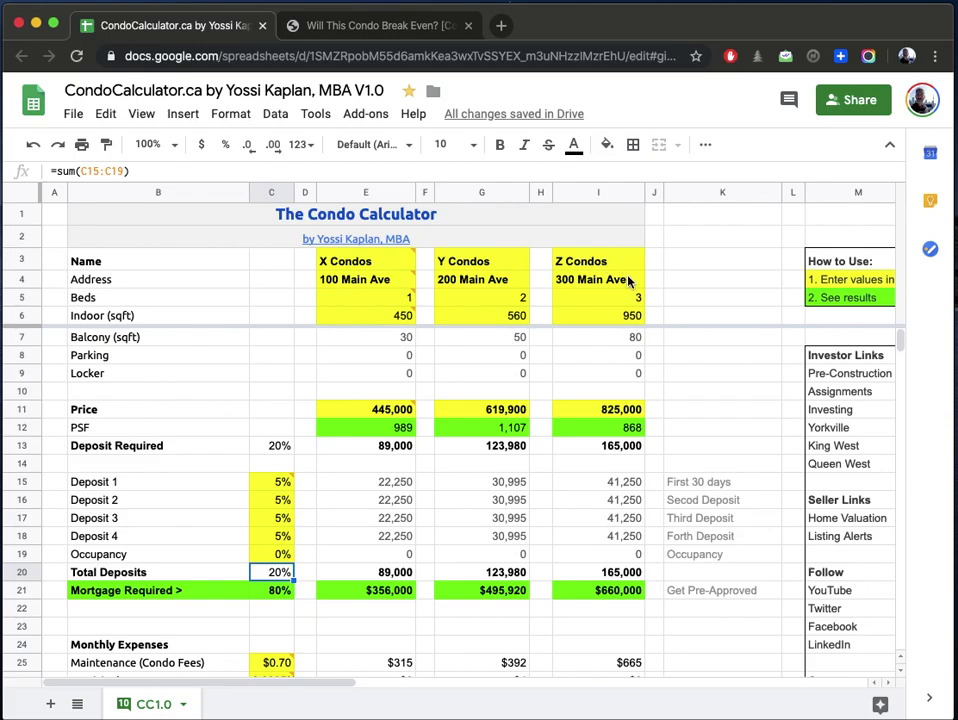
Step: Enter 909 sq ft in I6 and an 850,000 price in I11 for Z Condos
left_click(608, 297)
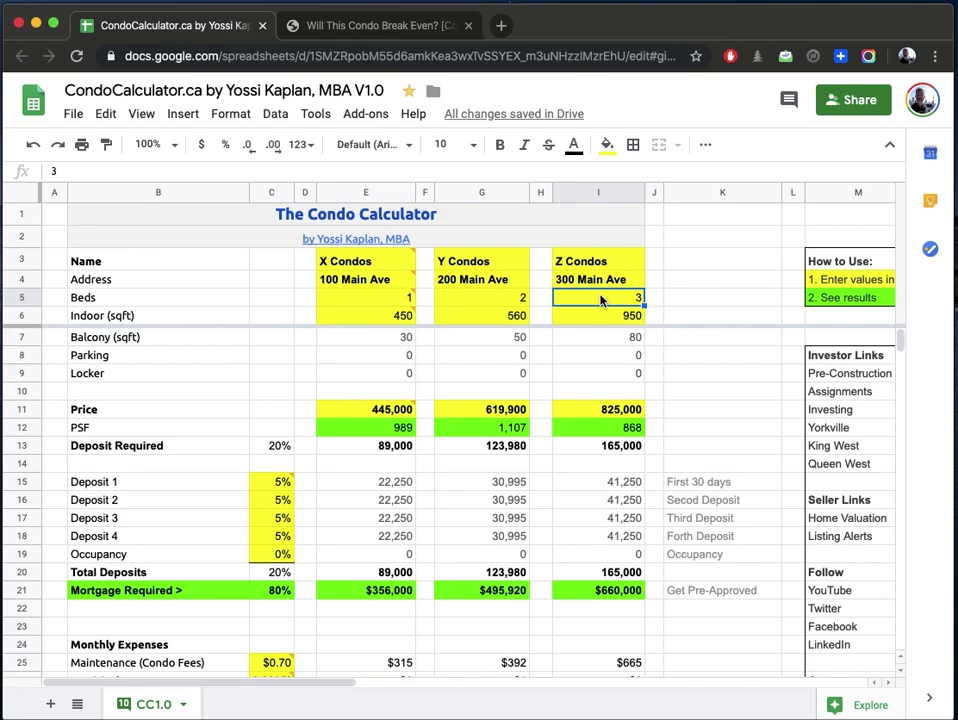
left_click(601, 317)
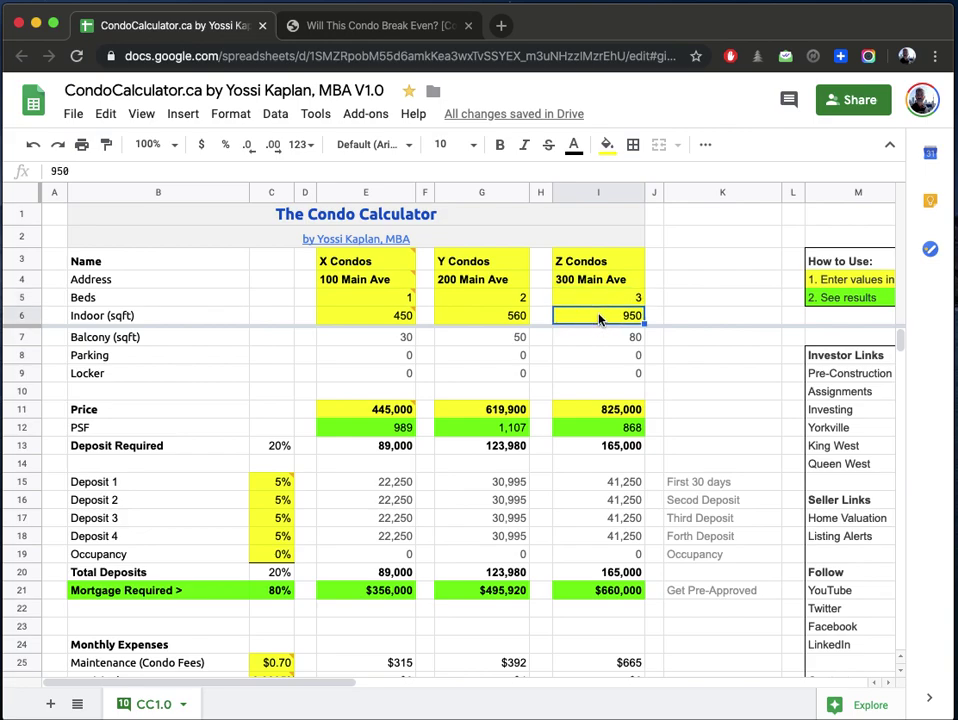
type("909")
key("Return")
left_click(581, 409)
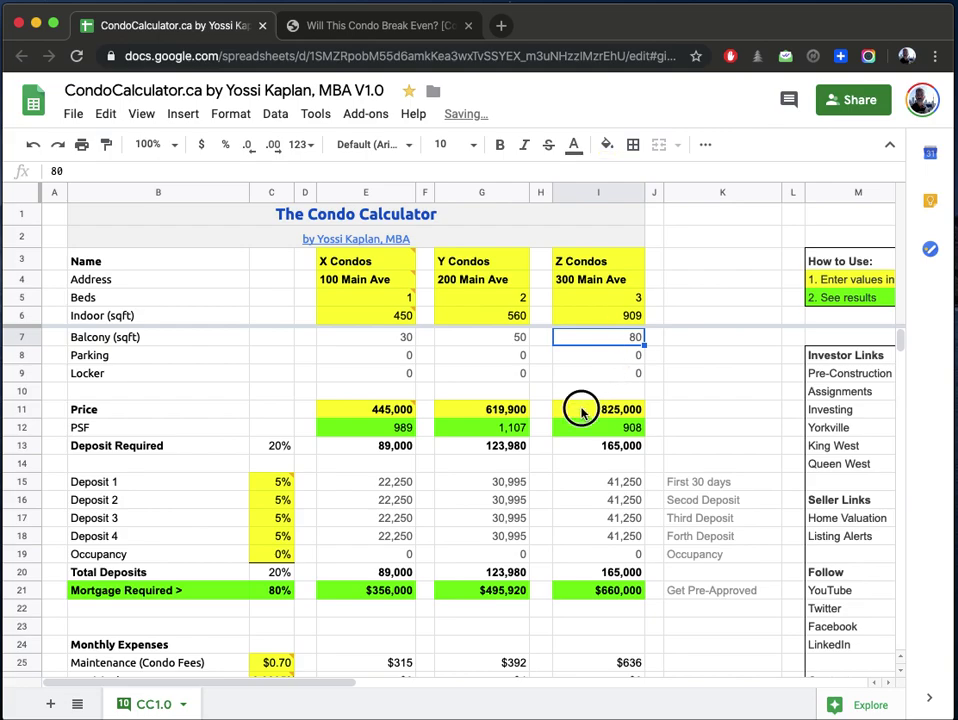
type("850")
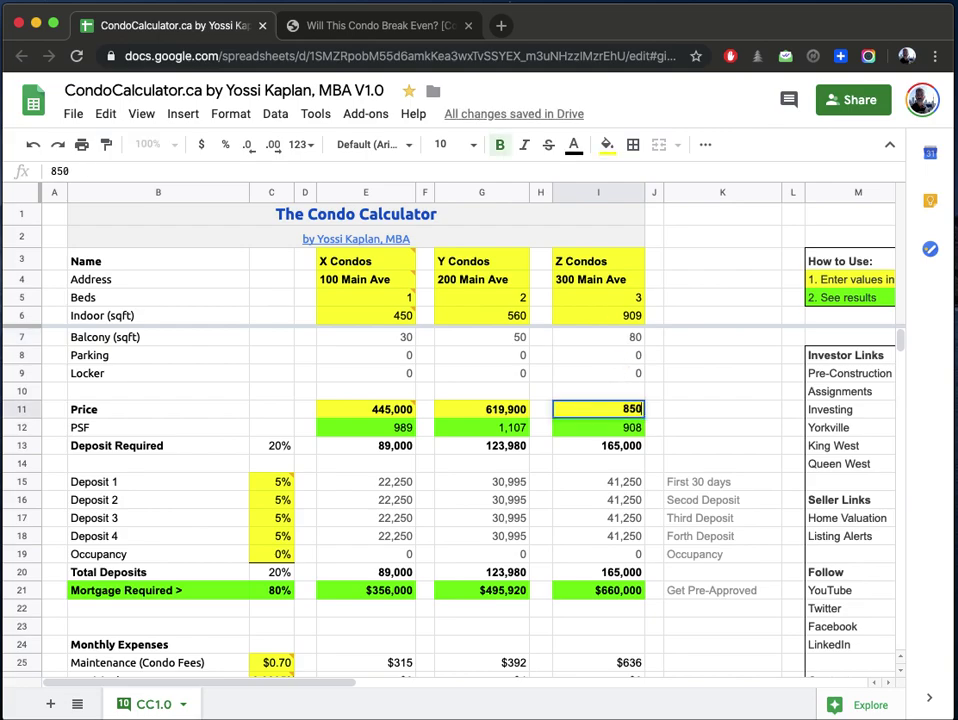
type("000")
key("Return")
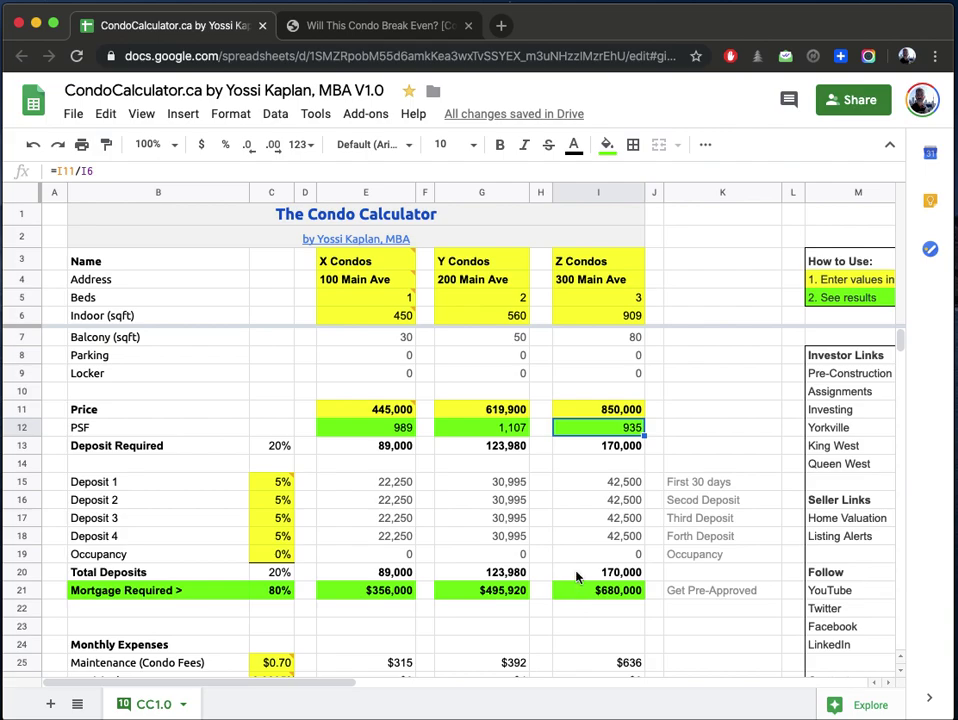
scroll(577, 590, "down", 3)
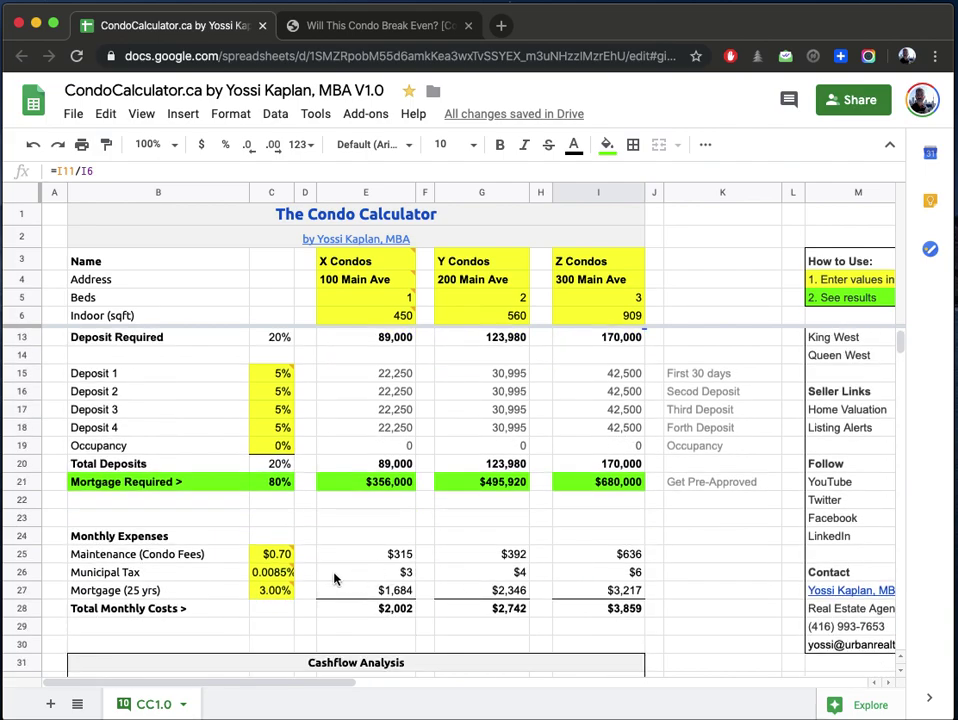
Step: Enter a $0.65 per sqft maintenance rate in C25 and 1% municipal tax in C26
left_click(263, 557)
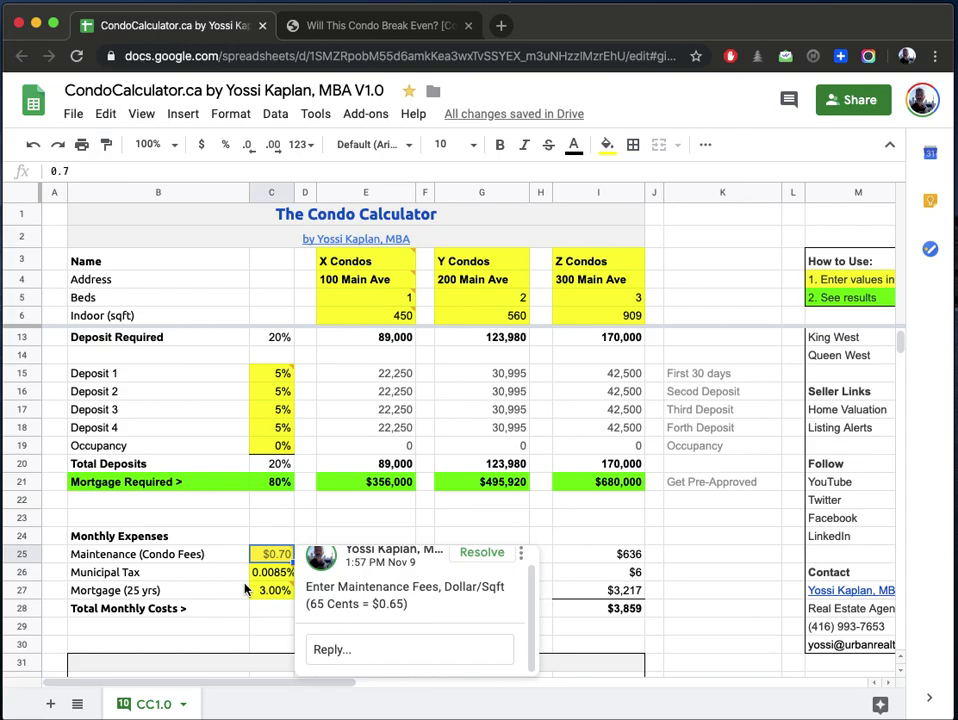
type(".65")
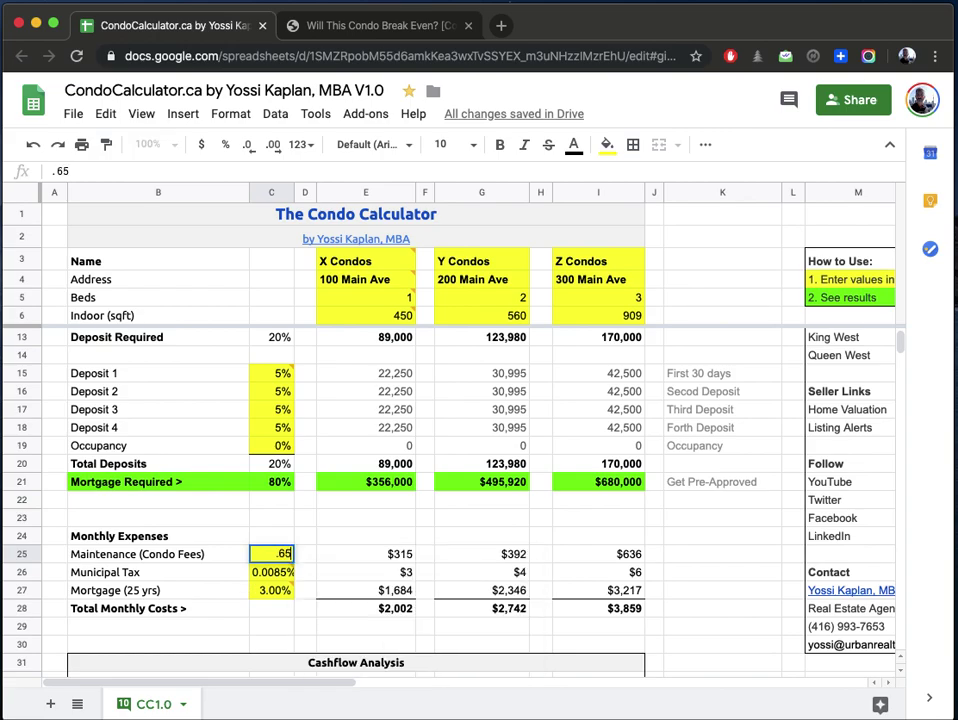
key("Return")
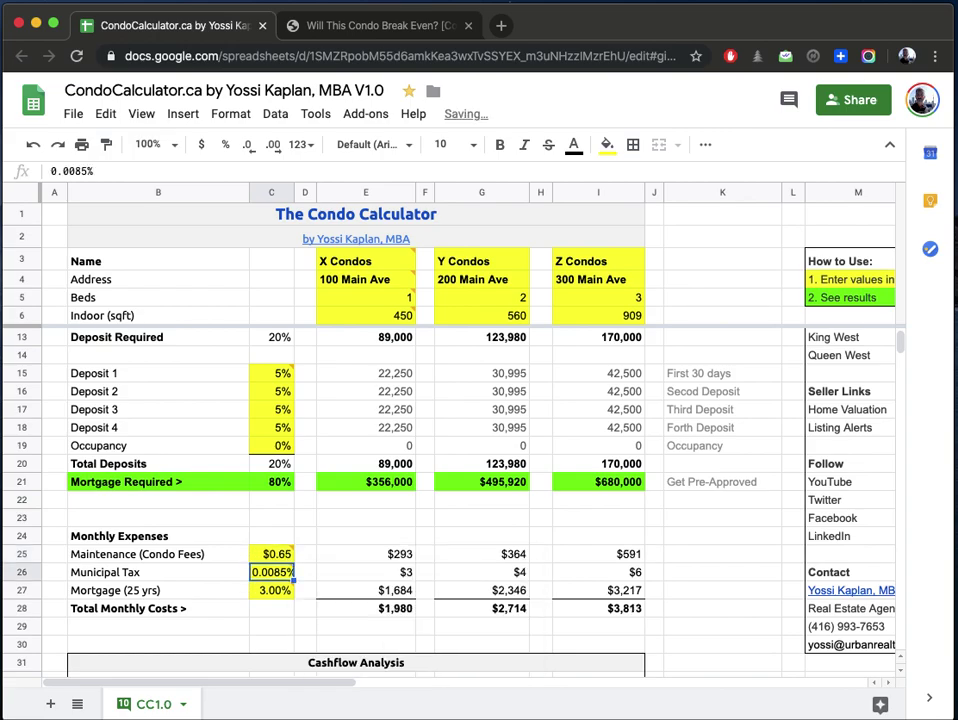
type("1")
key("Return")
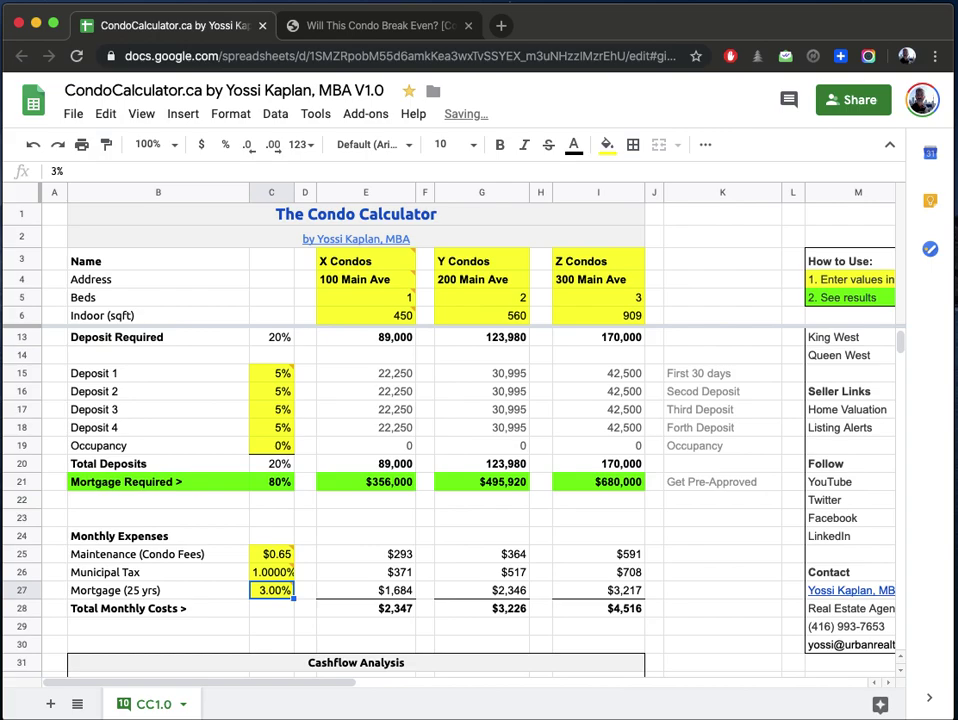
Step: Format the municipal tax as 1.00% and set the mortgage rate to 2.79%
key("Up")
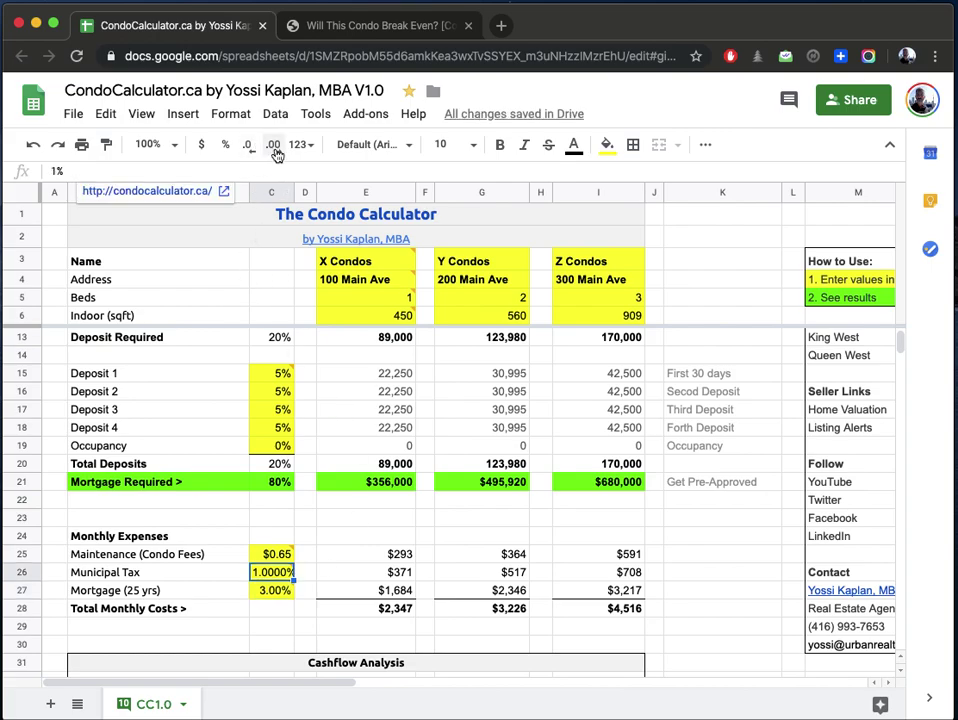
left_click(275, 150)
left_click(249, 150)
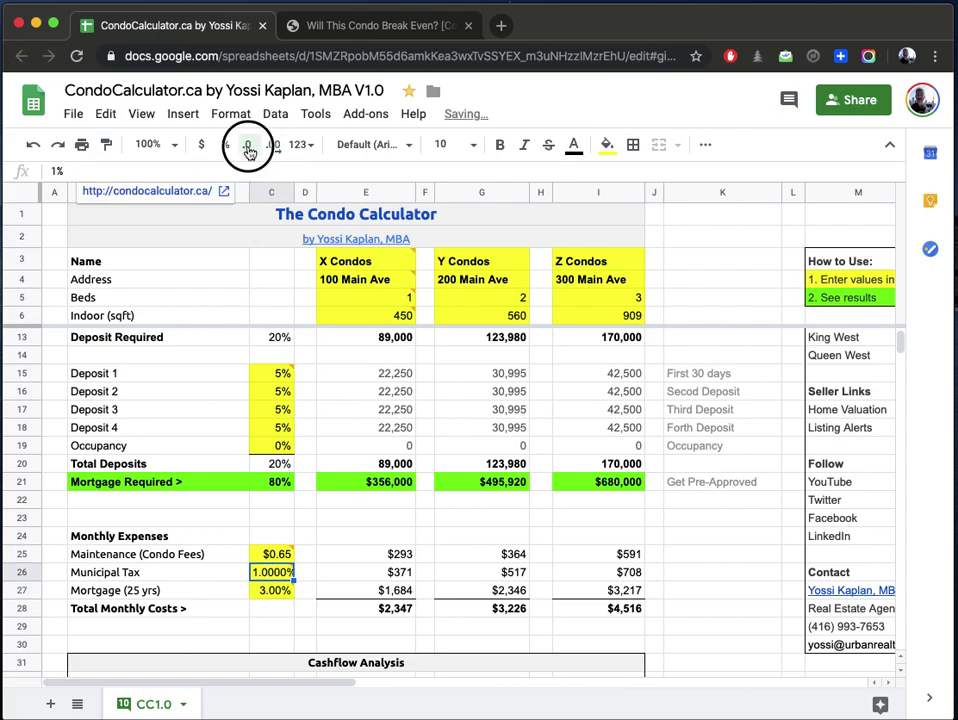
left_click(249, 150)
left_click(249, 150)
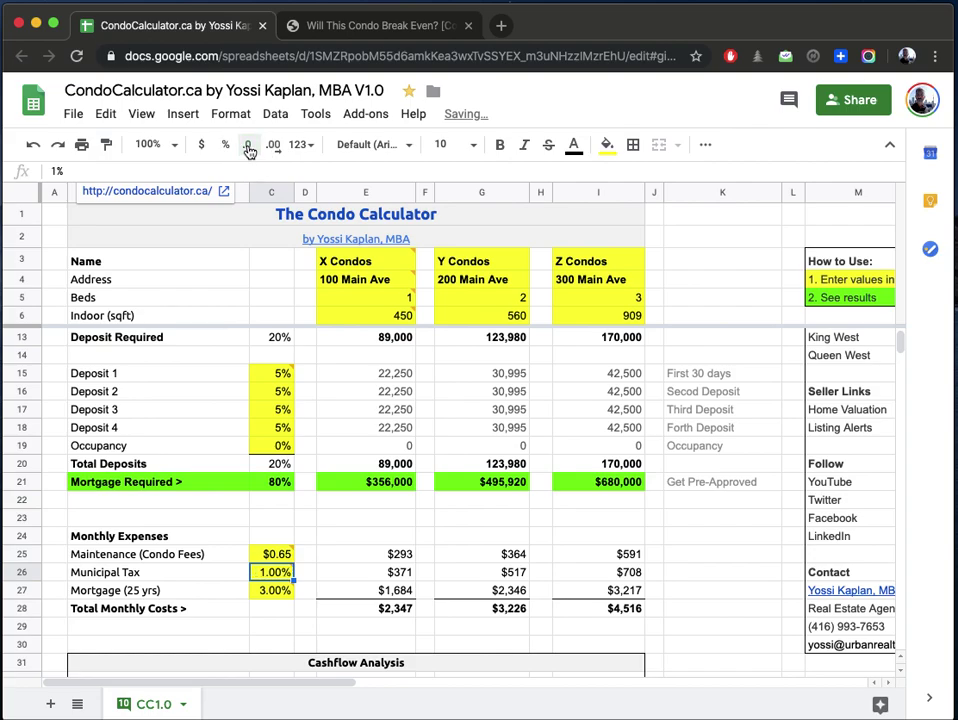
left_click(256, 594)
type("2.7")
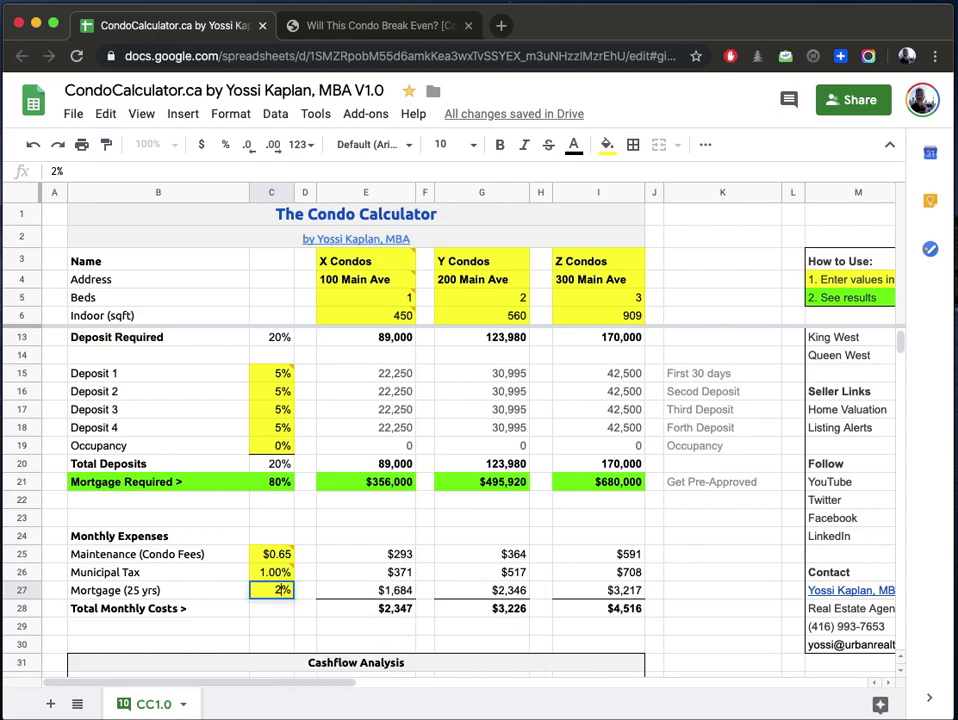
type("9")
key("Return")
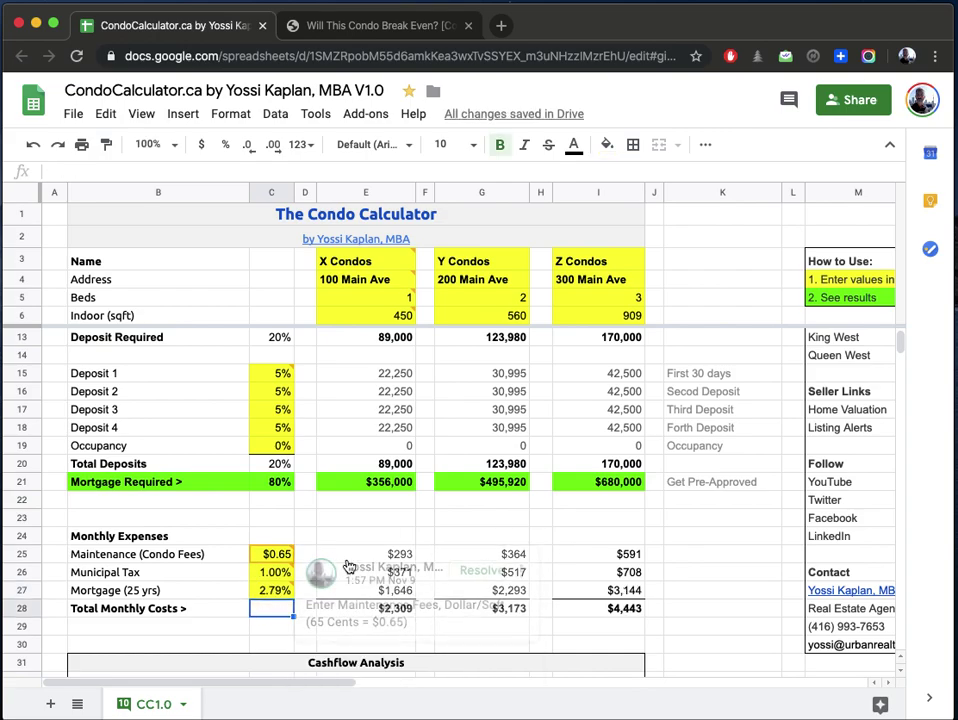
scroll(218, 552, "down", 1)
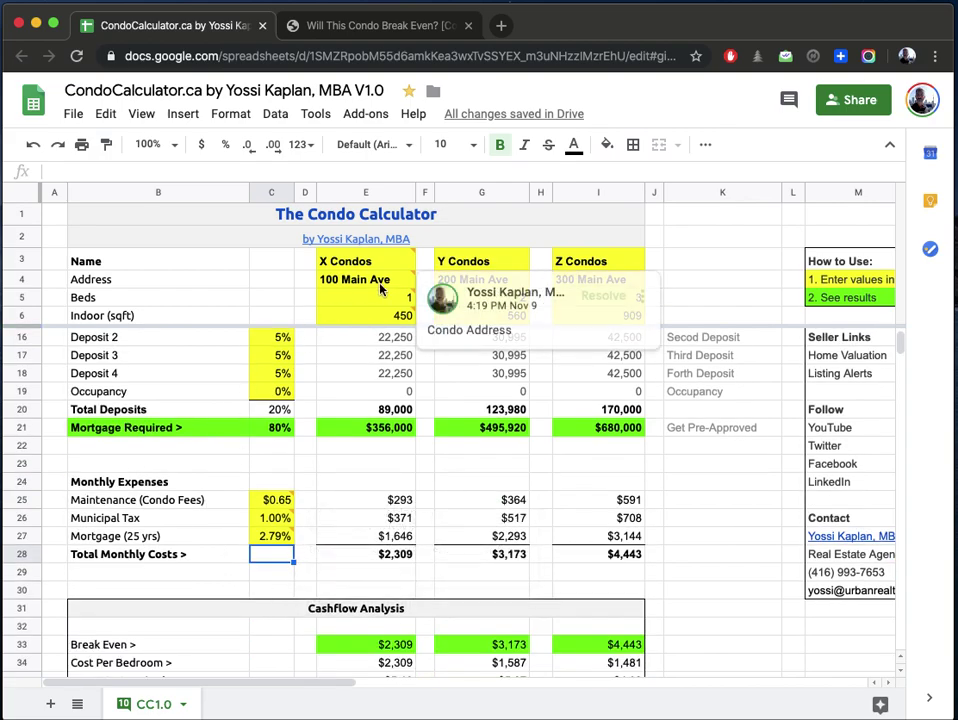
mouse_move(373, 319)
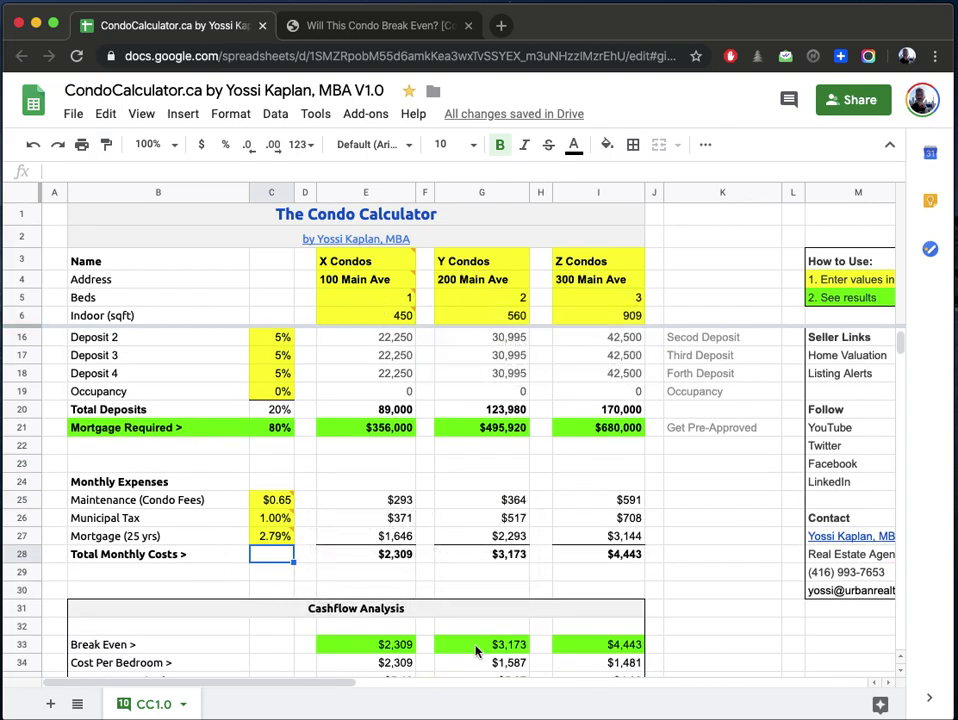
scroll(373, 499, "up", 1)
scroll(374, 438, "up", 1)
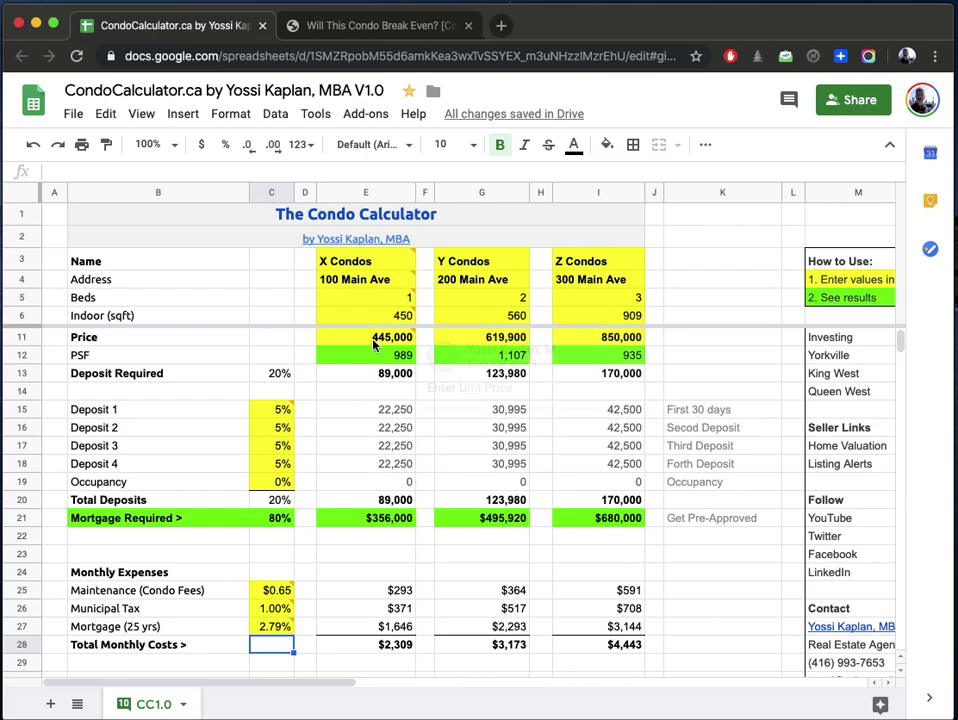
scroll(375, 430, "down", 1)
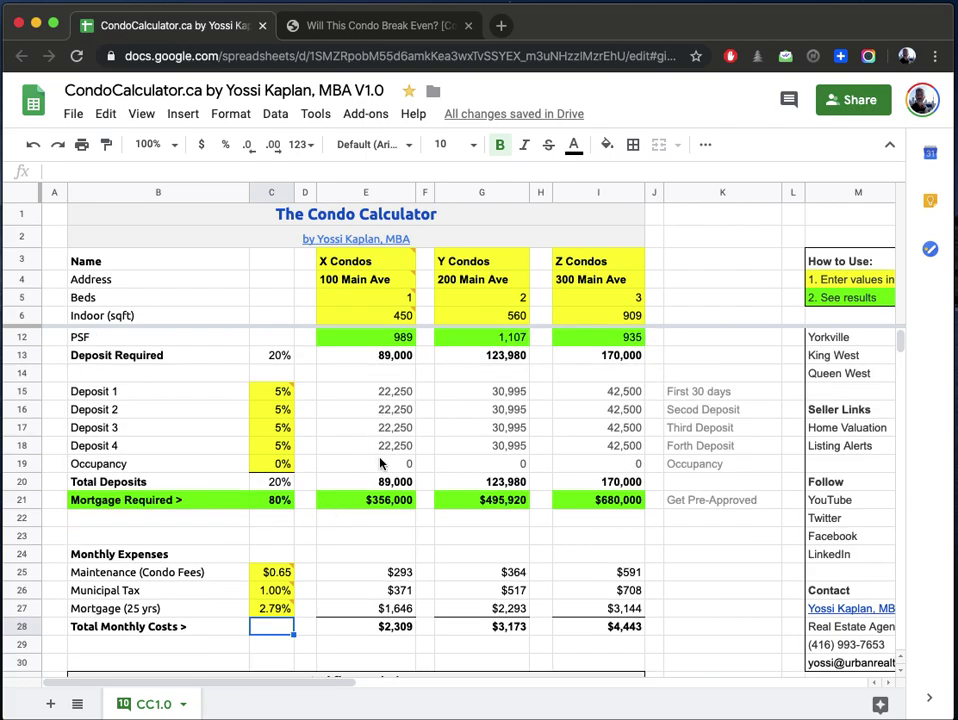
scroll(380, 464, "down", 1)
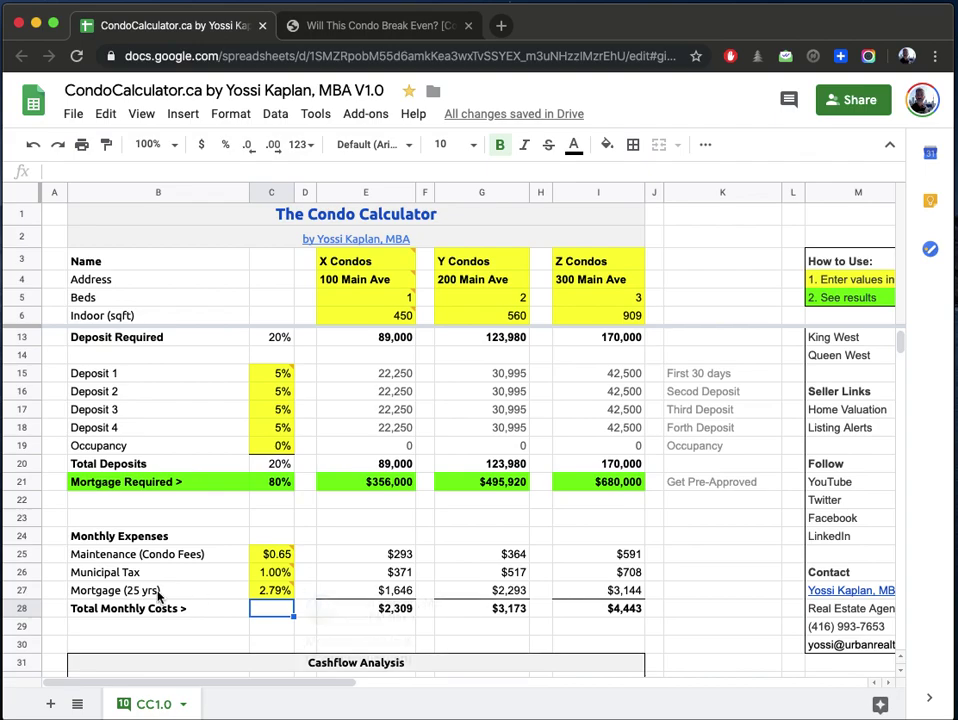
left_click(270, 591)
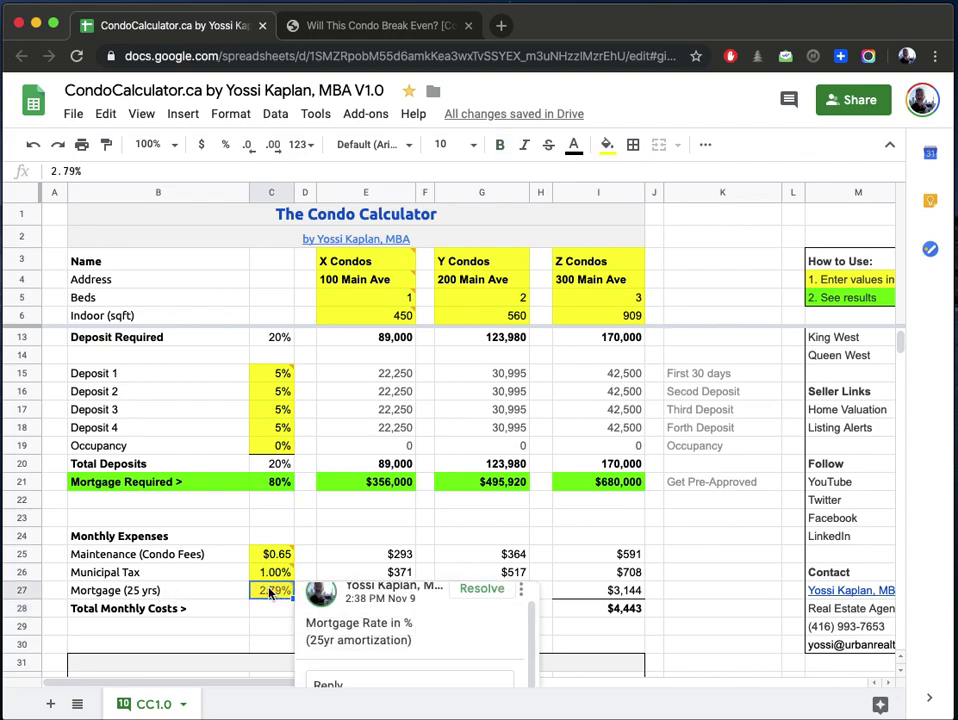
left_click(173, 595)
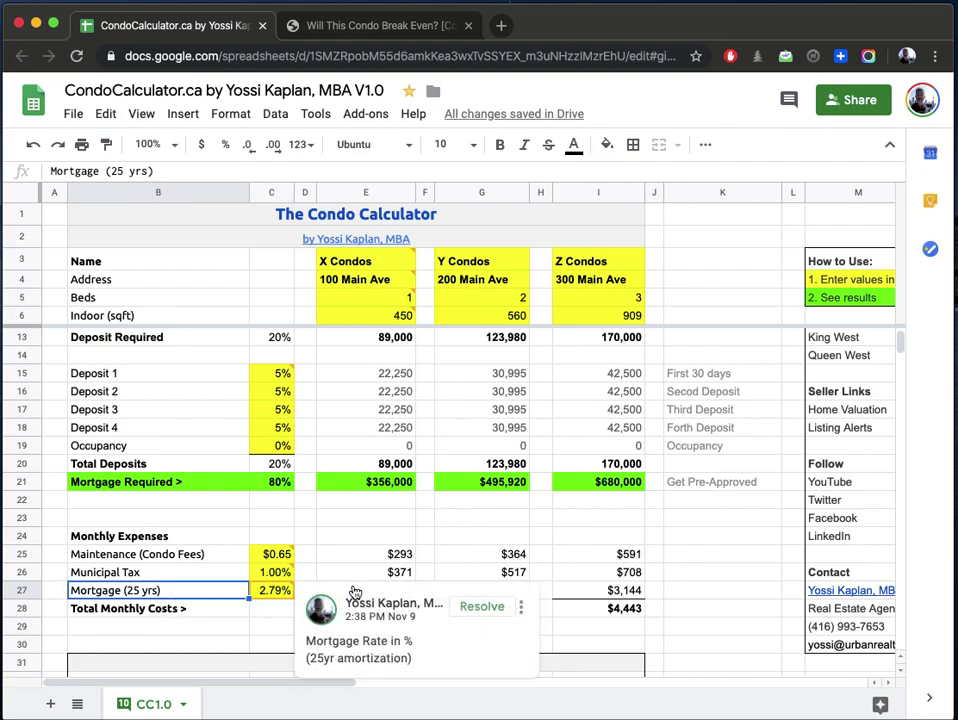
left_click(365, 556)
left_click(353, 594)
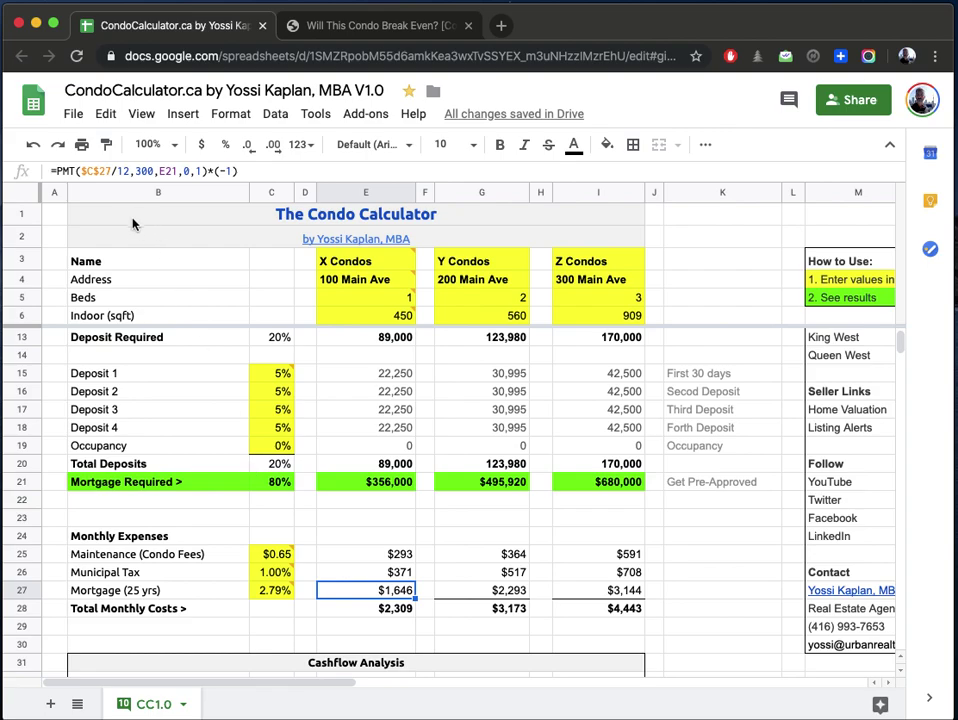
left_click(260, 172)
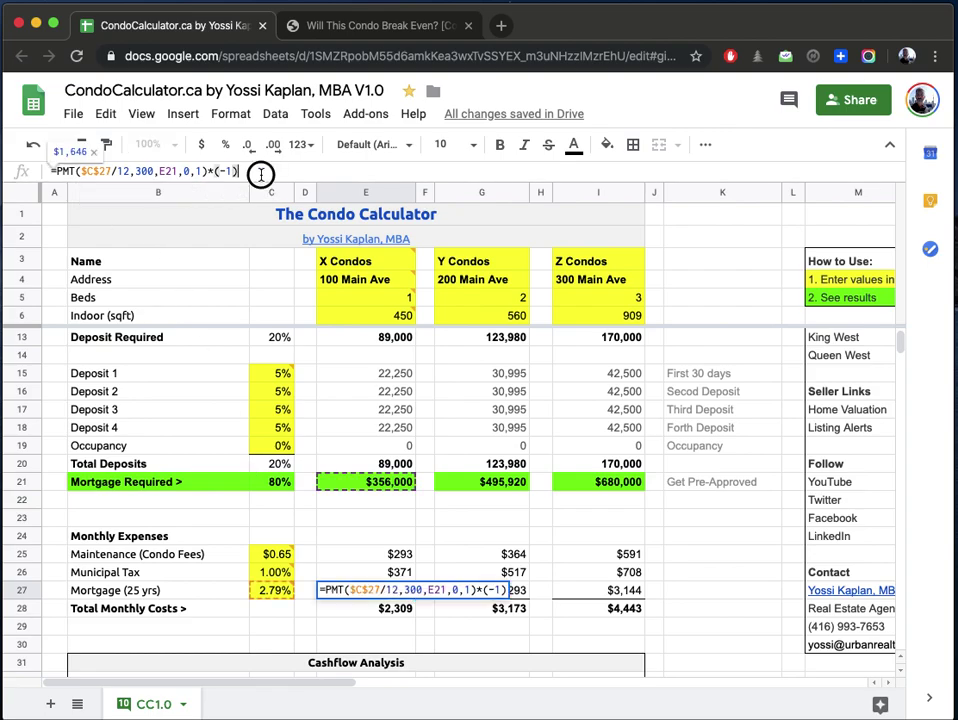
key("Escape")
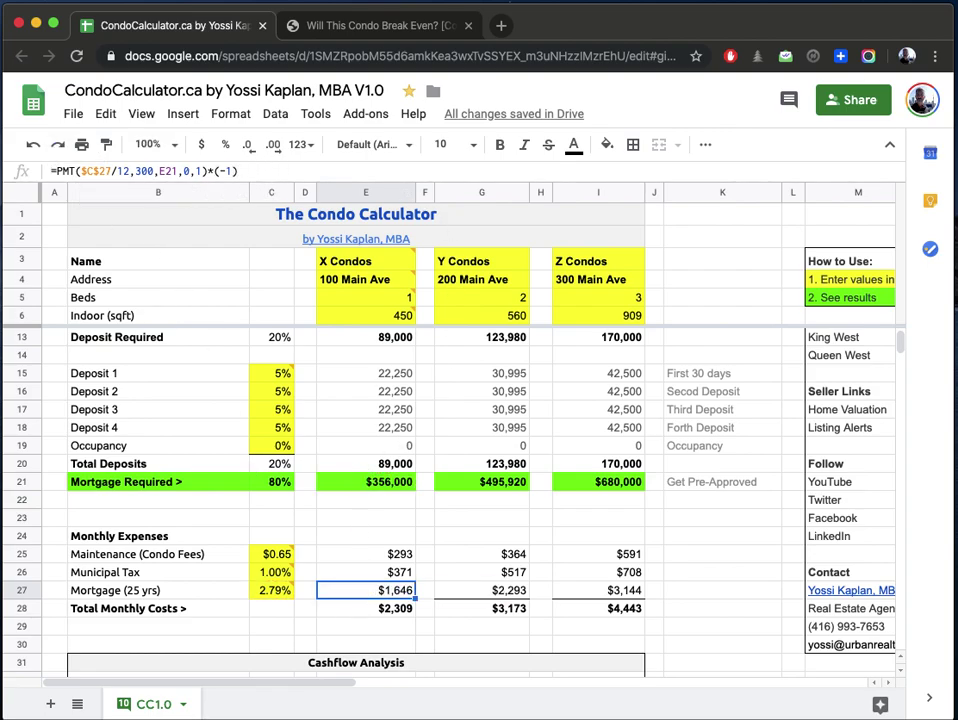
left_click(355, 610)
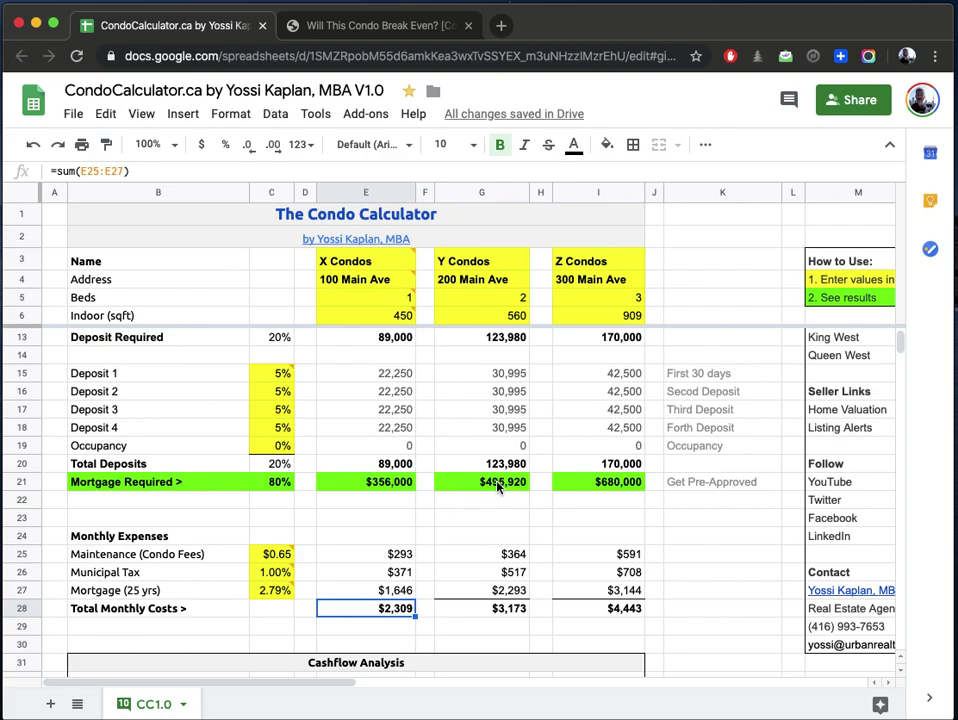
left_click(459, 555)
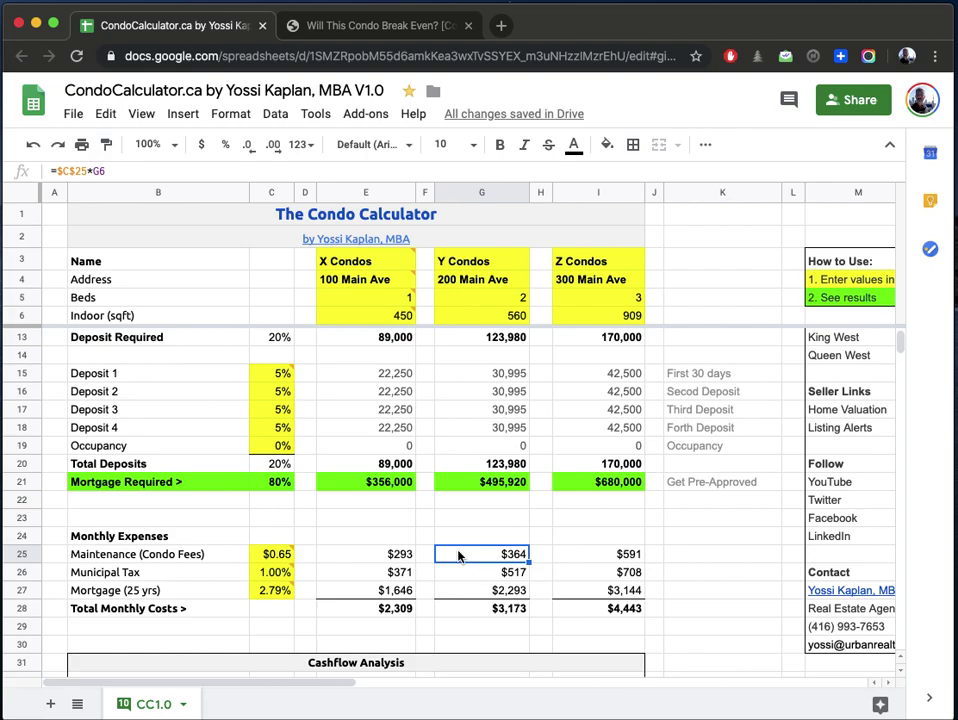
key("Down")
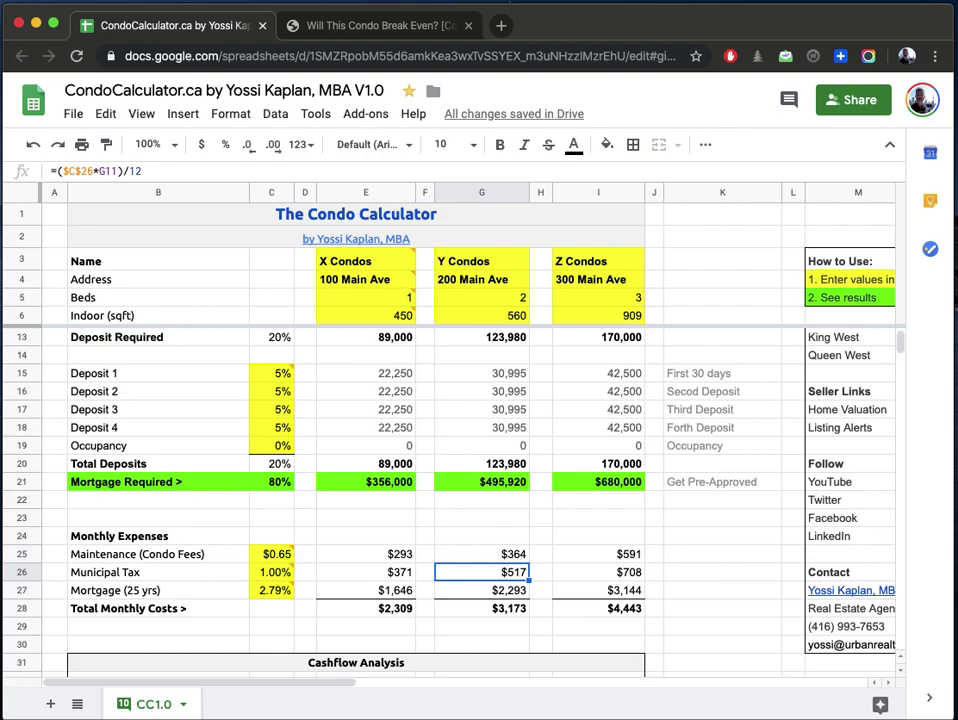
key("Down")
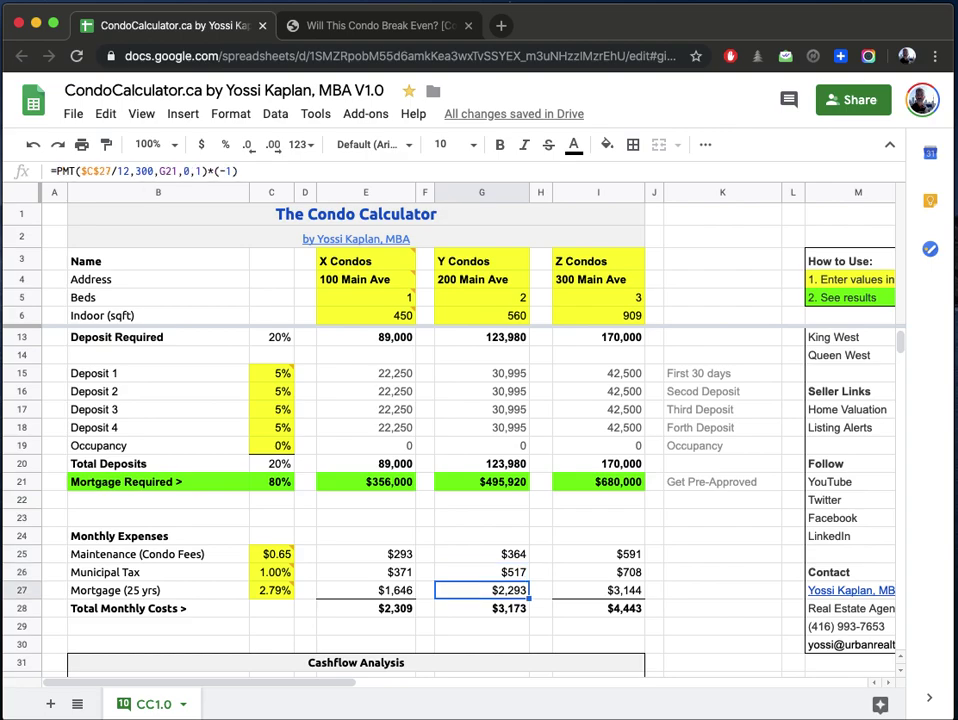
key("Down")
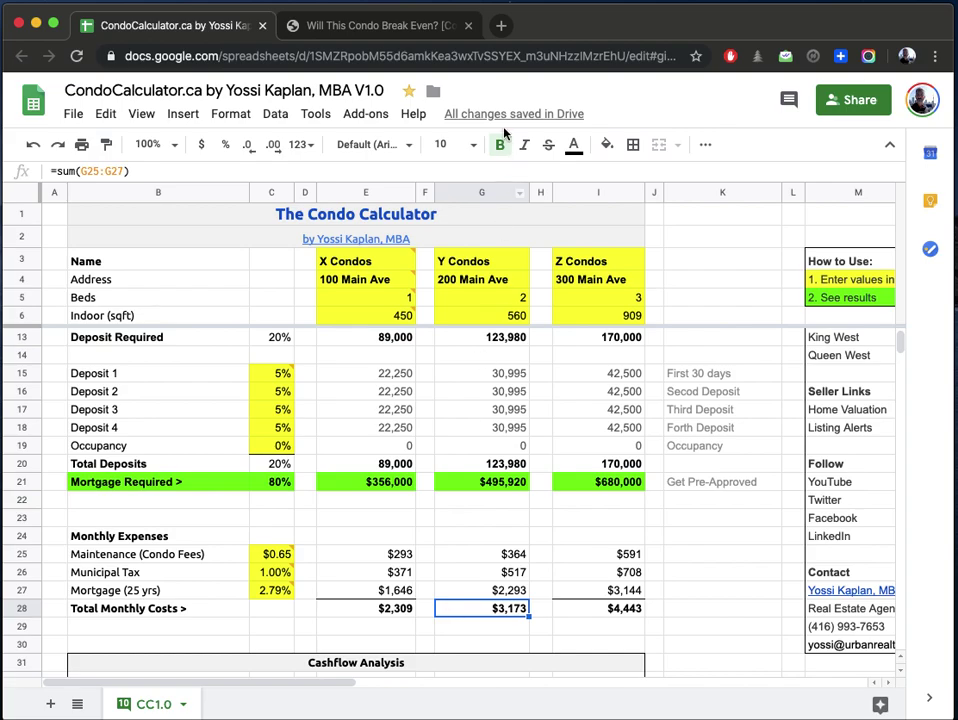
left_click(590, 297)
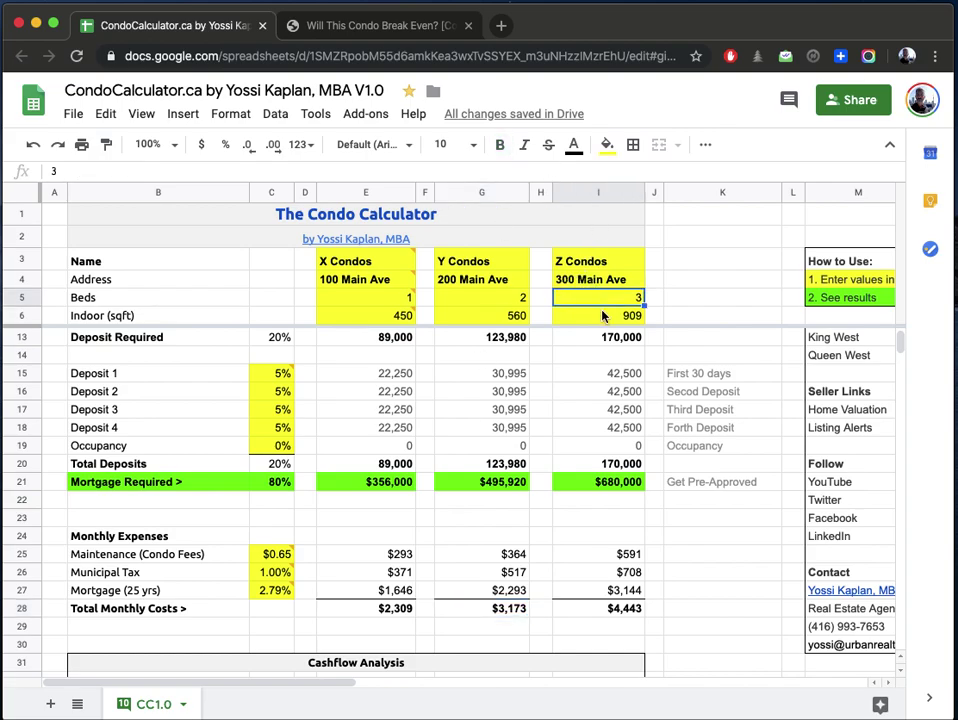
left_click(601, 316)
left_click(588, 342)
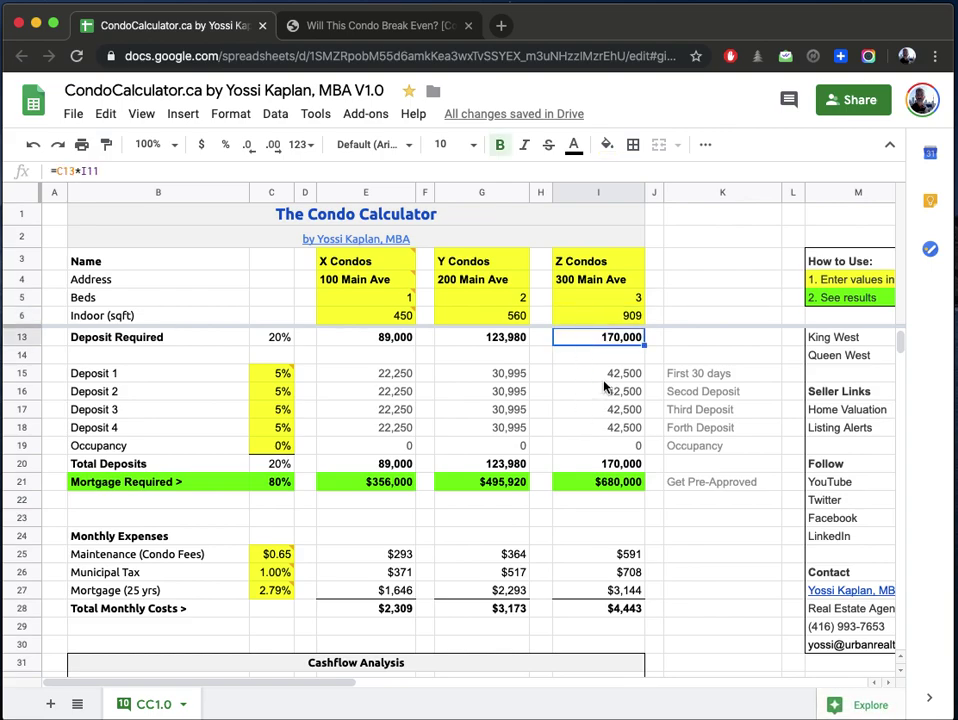
left_click(589, 490)
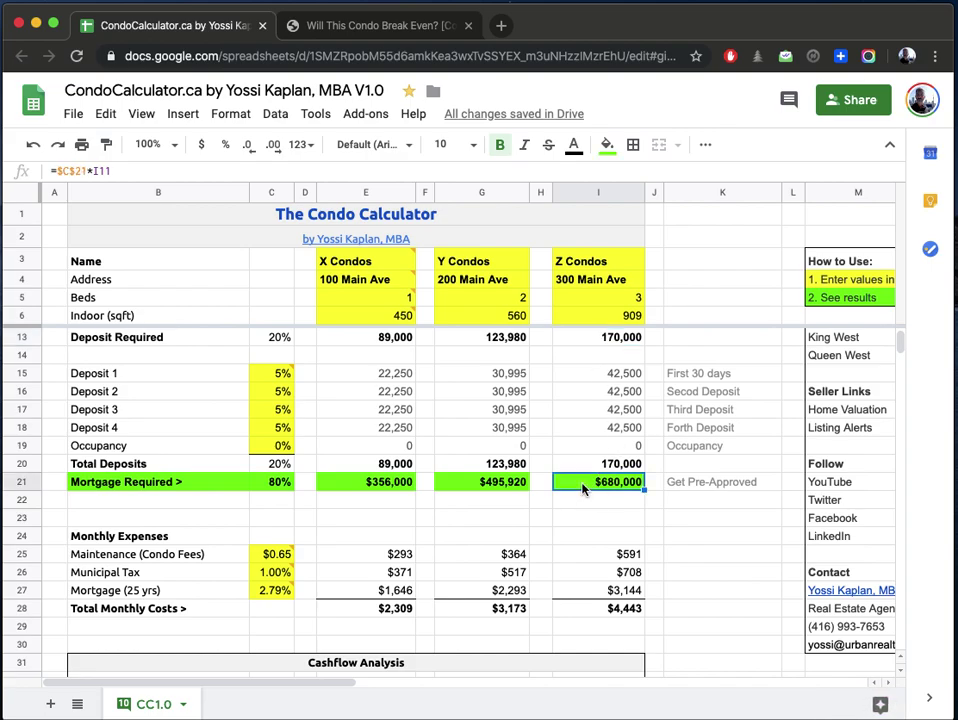
left_click(590, 554)
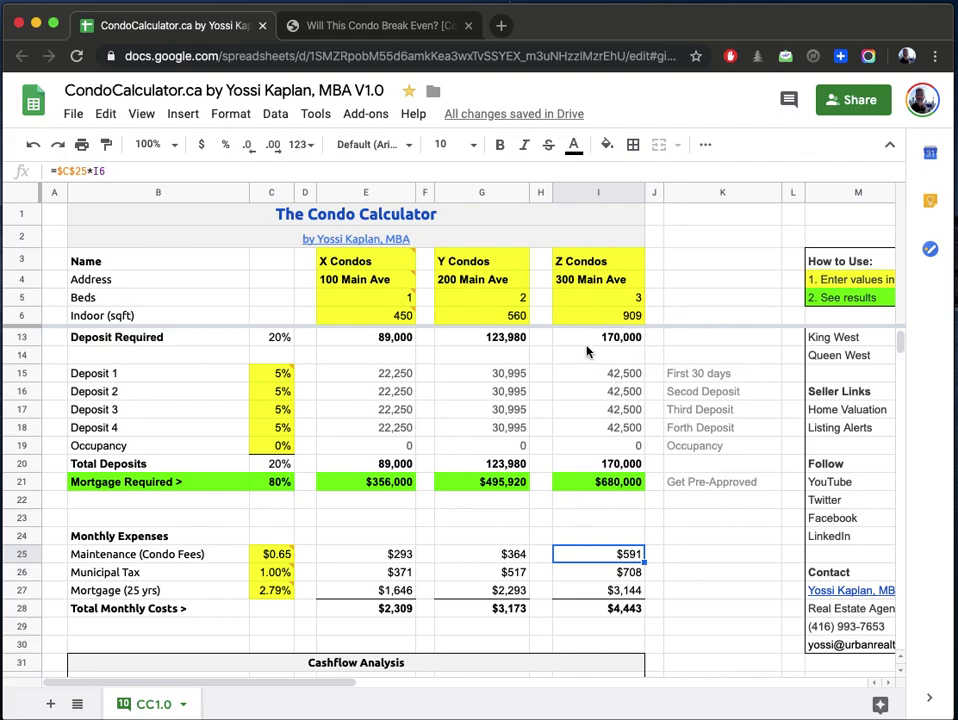
left_click(265, 555)
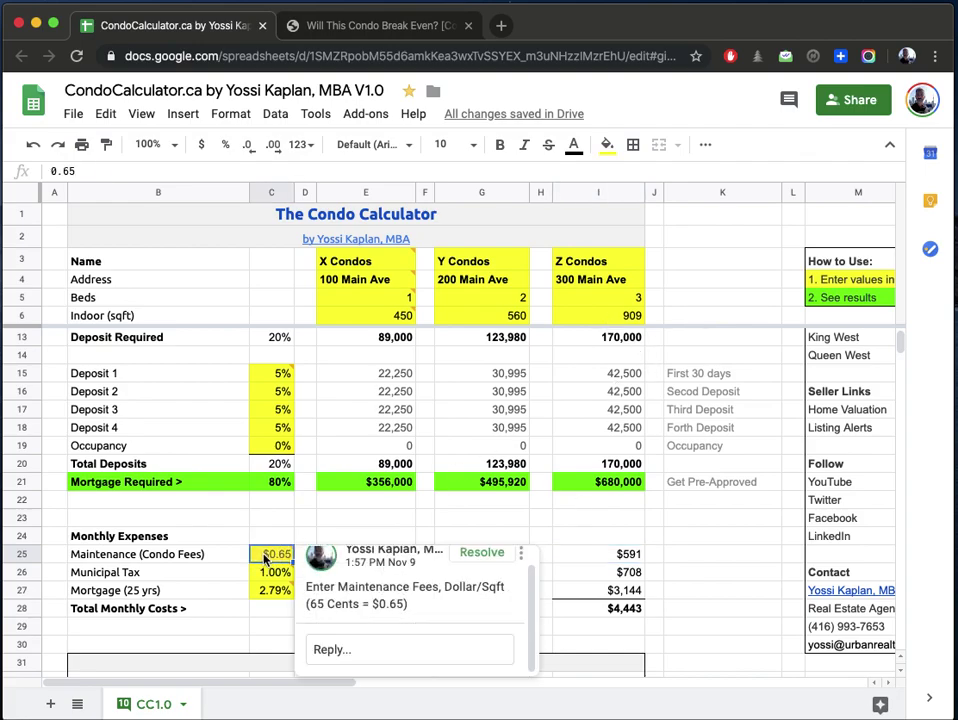
left_click(603, 574)
mouse_move(272, 580)
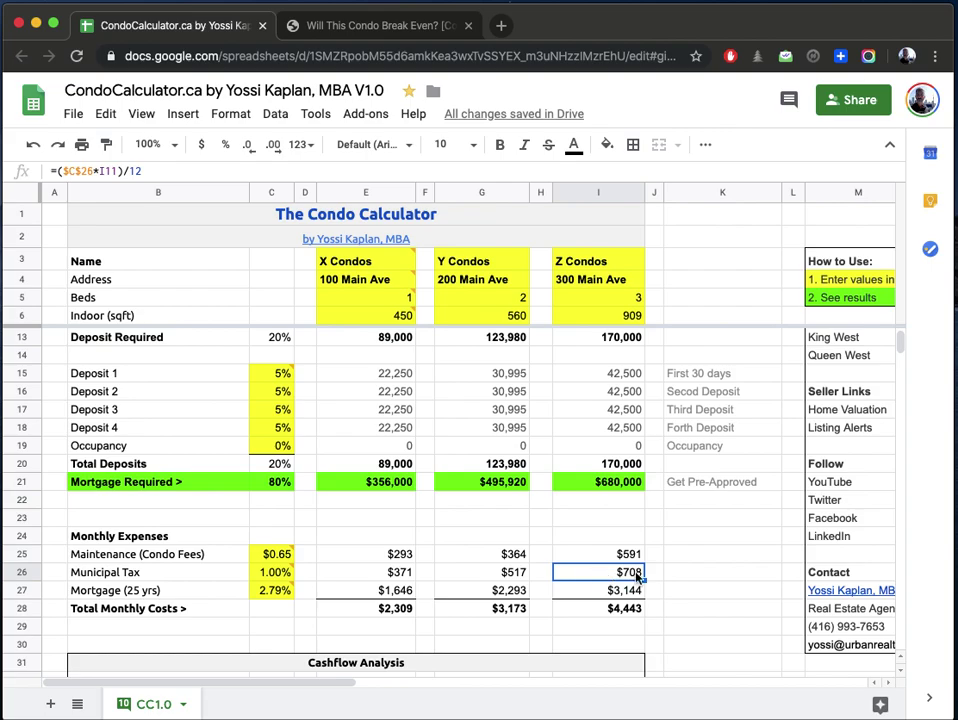
left_click(558, 592)
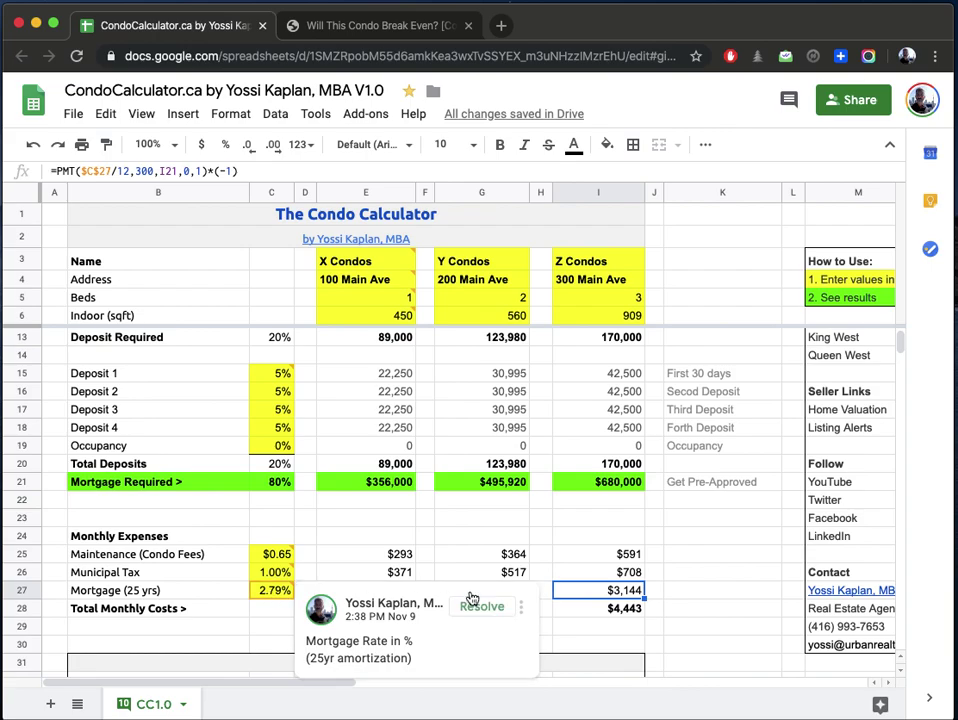
left_click(603, 606)
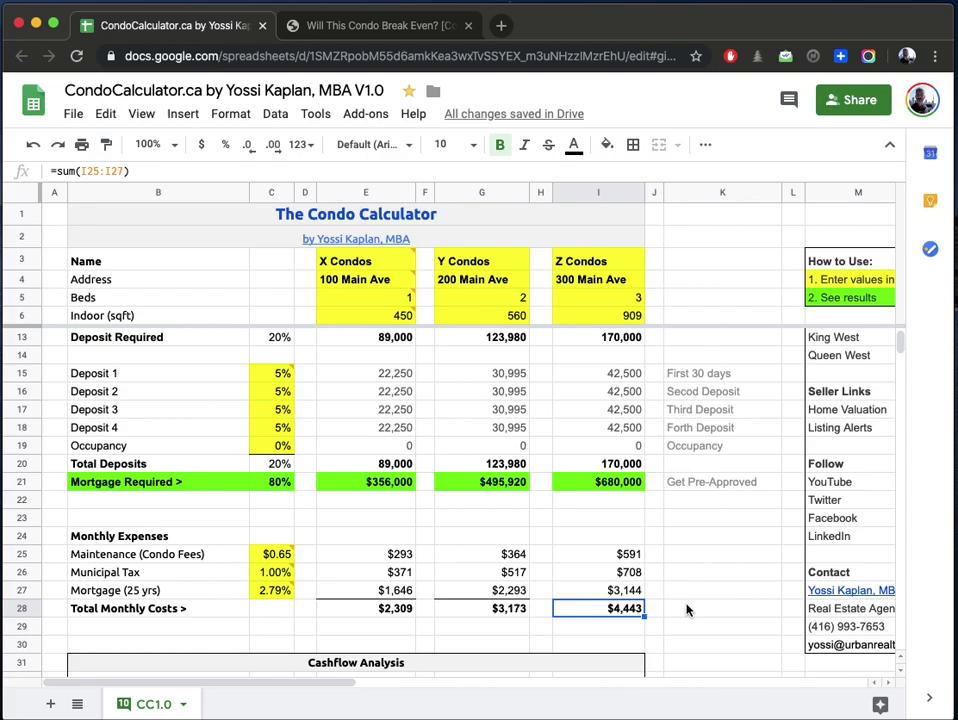
left_click_drag(370, 608, 603, 610)
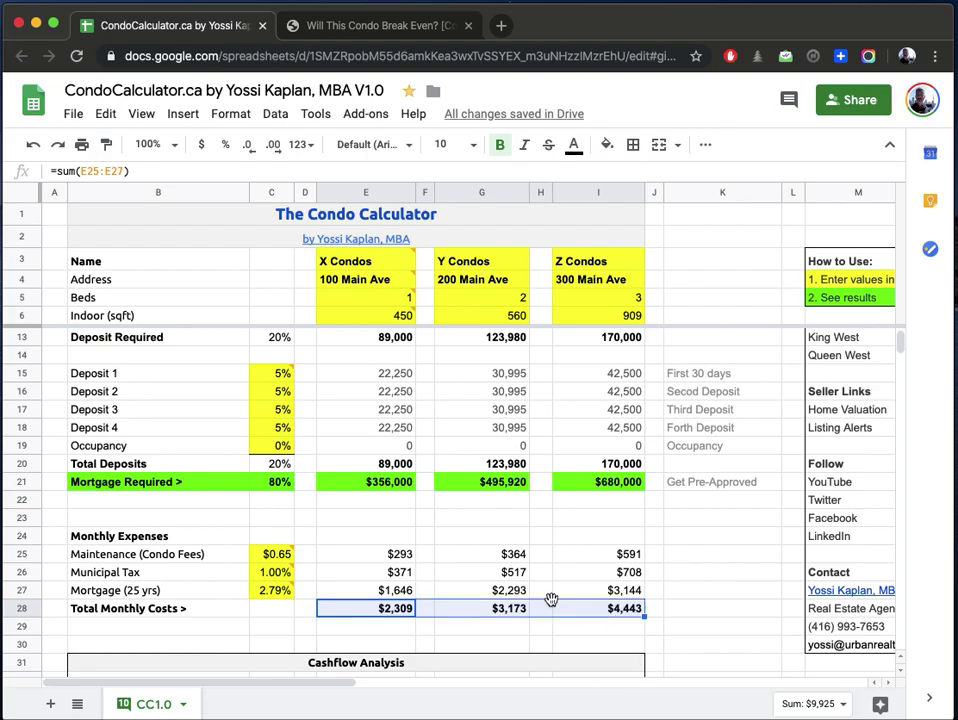
Step: Scroll to the Cashflow Analysis block and inspect X Condos' cost per bedroom formula =E28/E5
scroll(550, 598, "down", 1)
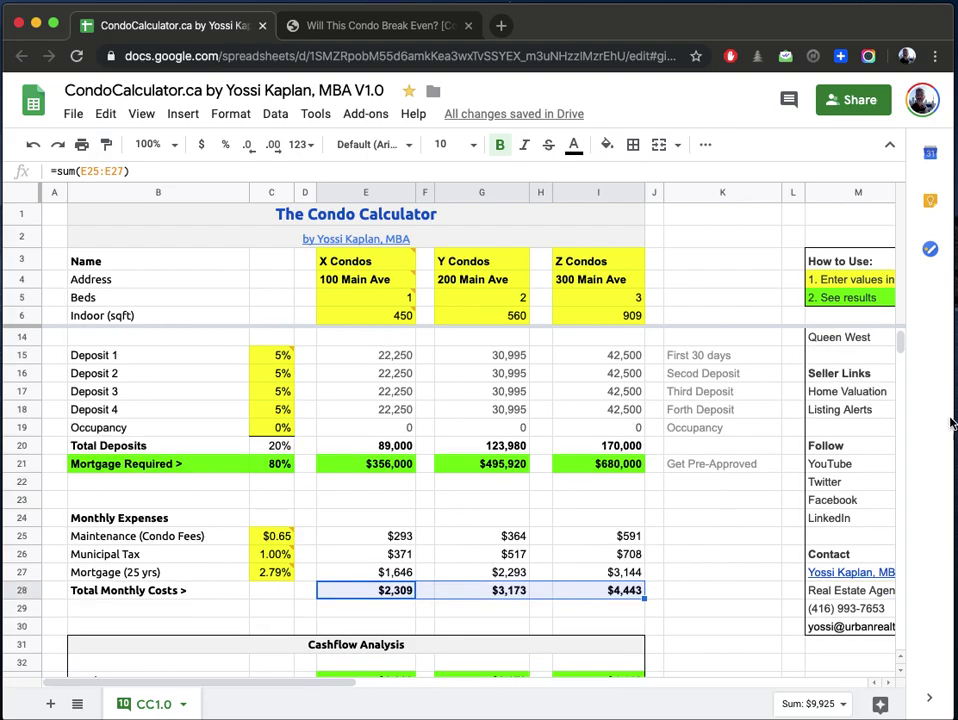
left_click_drag(899, 342, 900, 345)
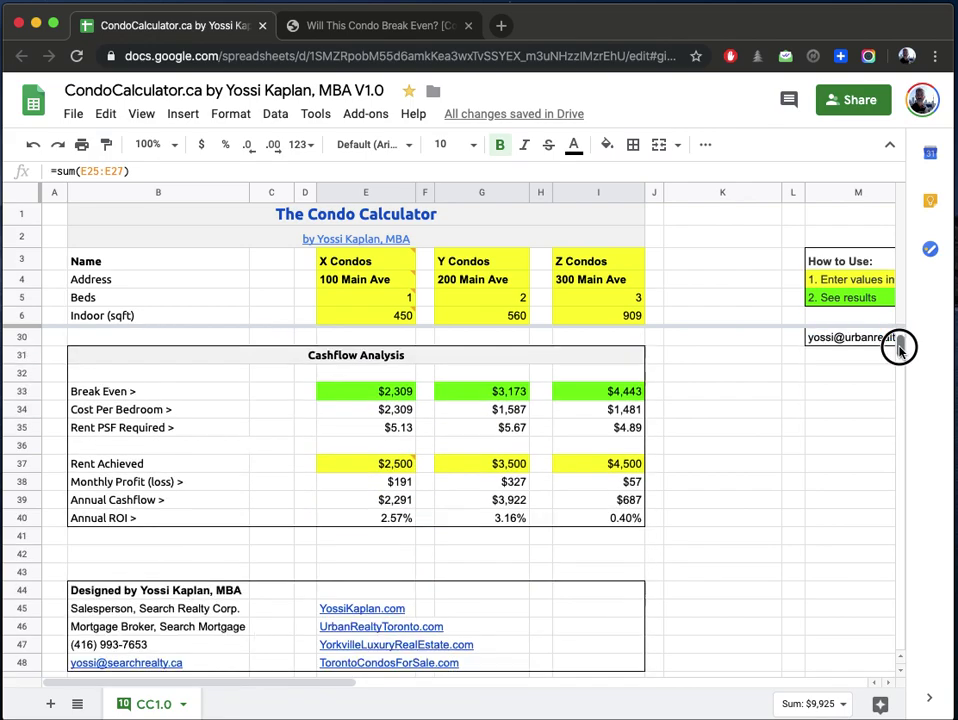
left_click(158, 396)
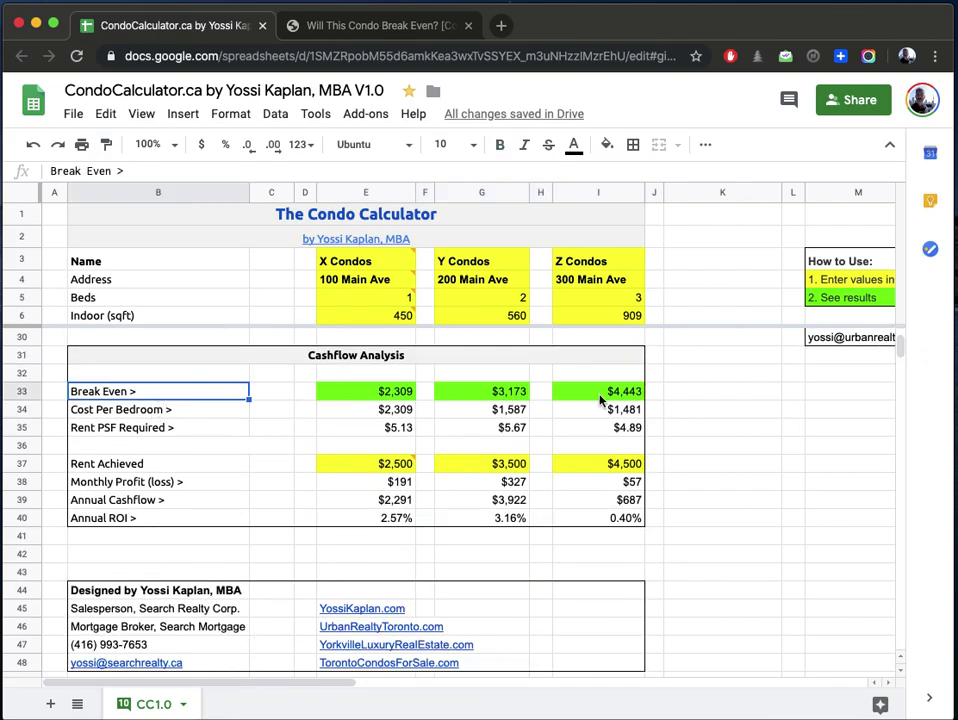
left_click_drag(899, 345, 900, 338)
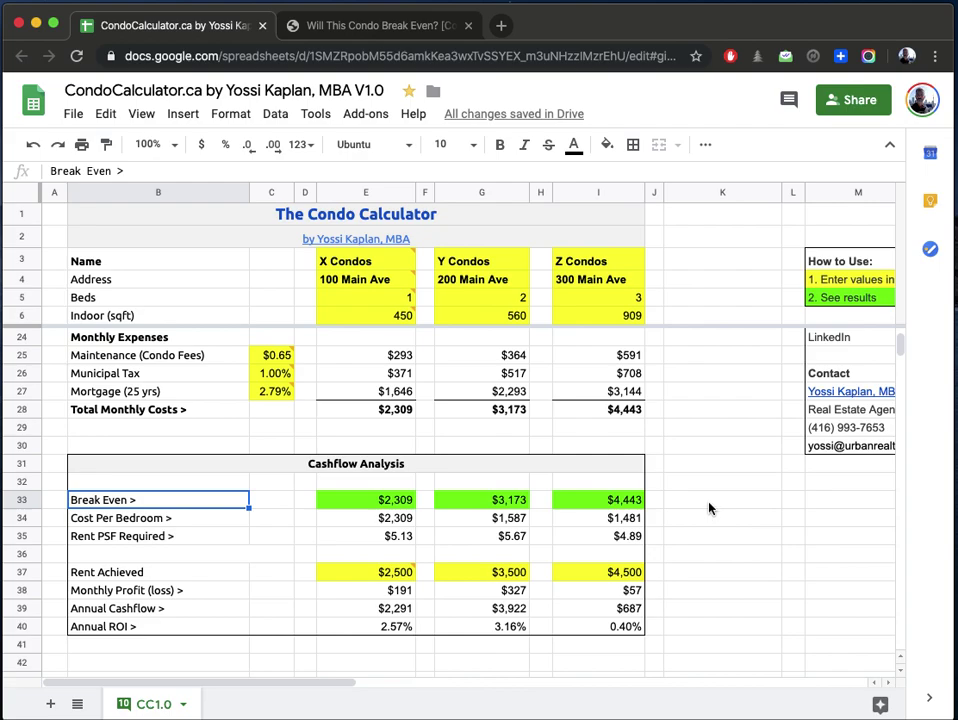
left_click(360, 522)
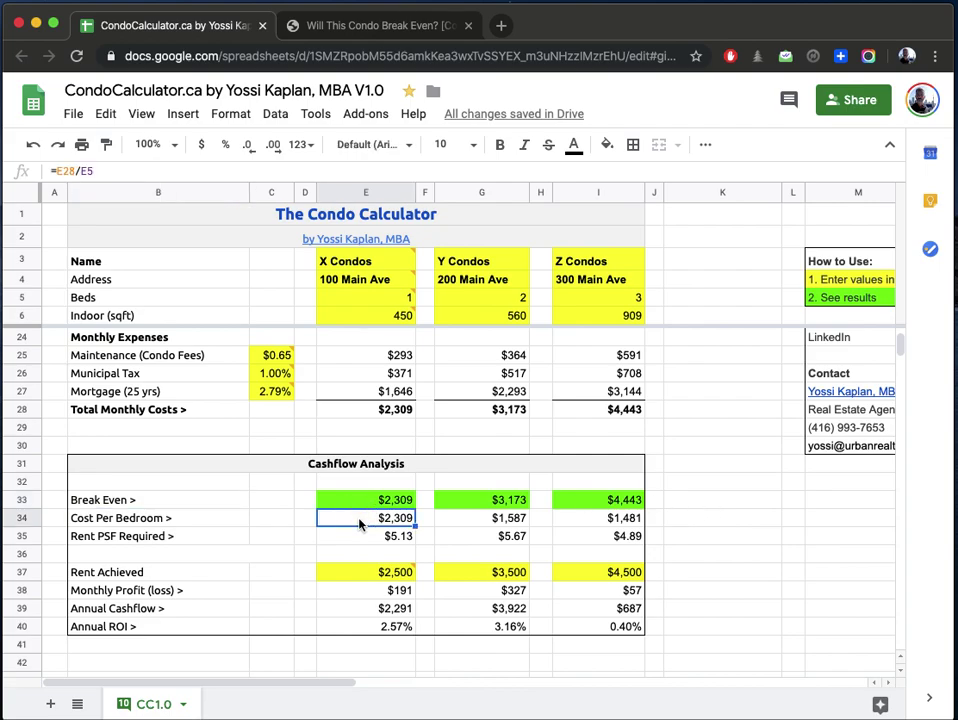
left_click(467, 520)
left_click(466, 503)
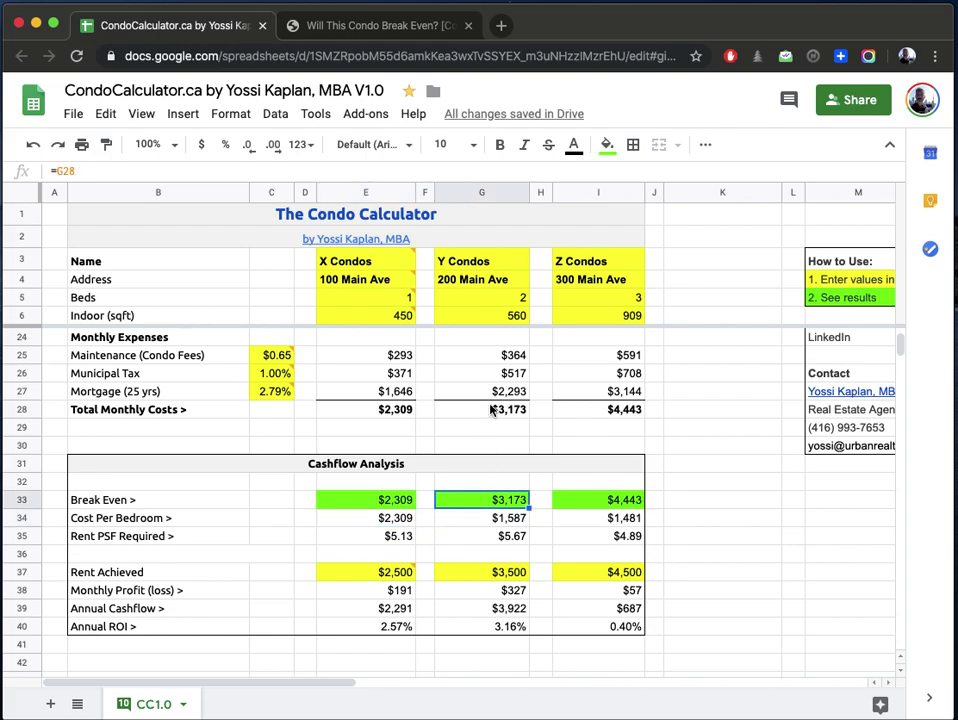
left_click(474, 519)
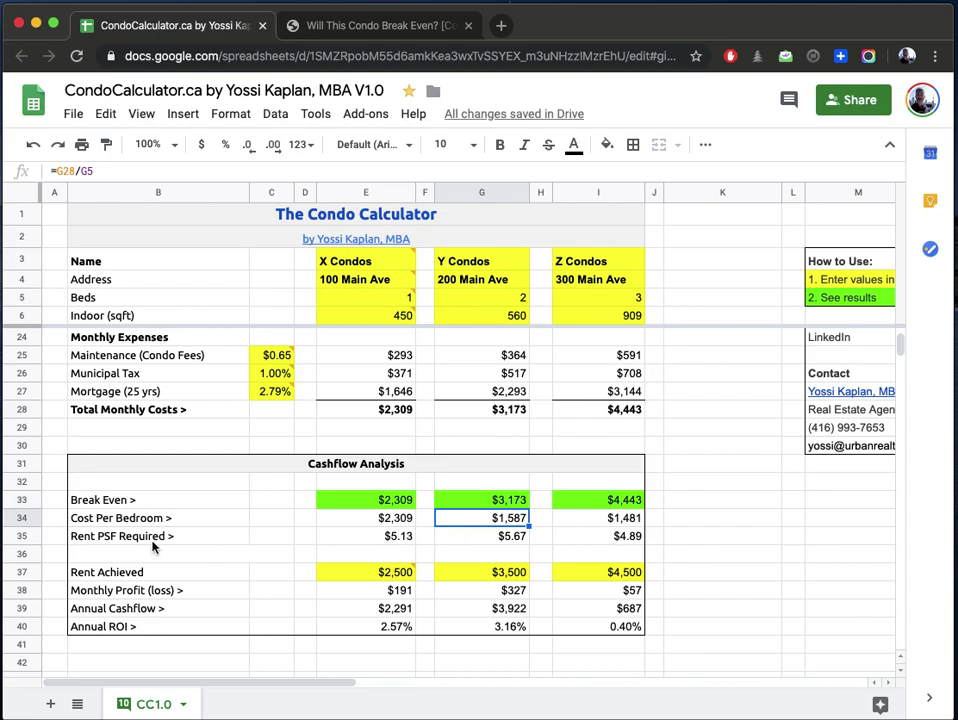
left_click(341, 540)
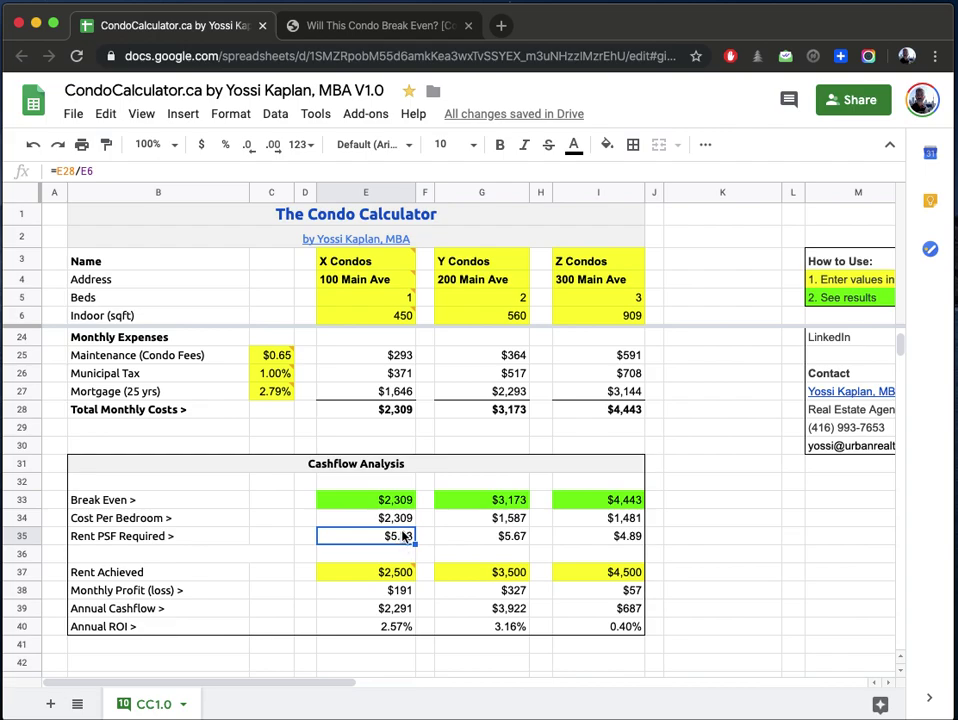
key("Up")
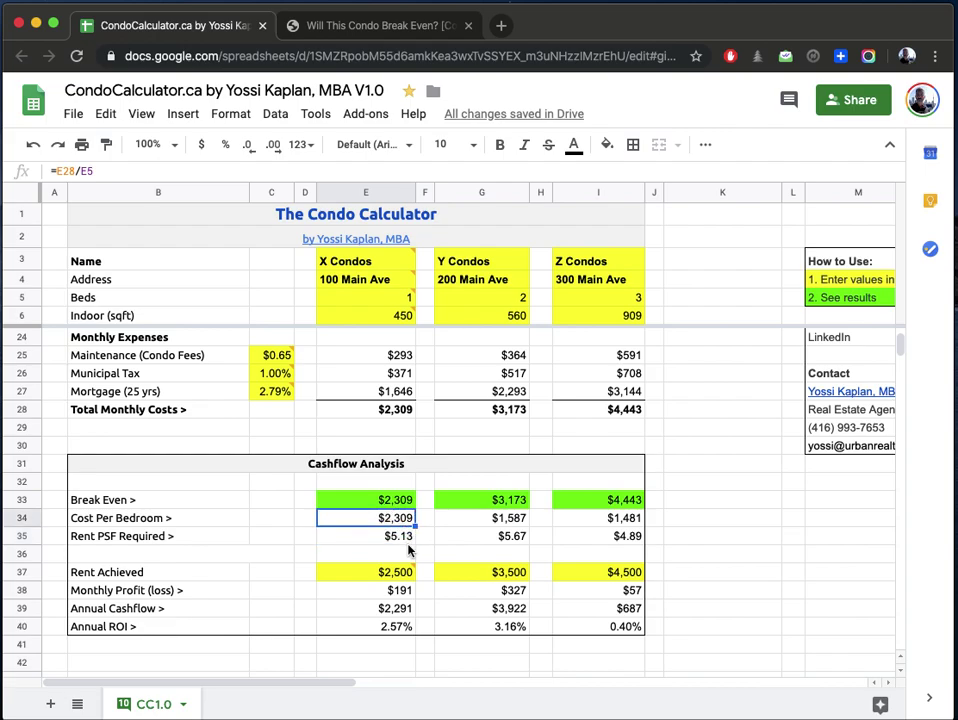
left_click(407, 548)
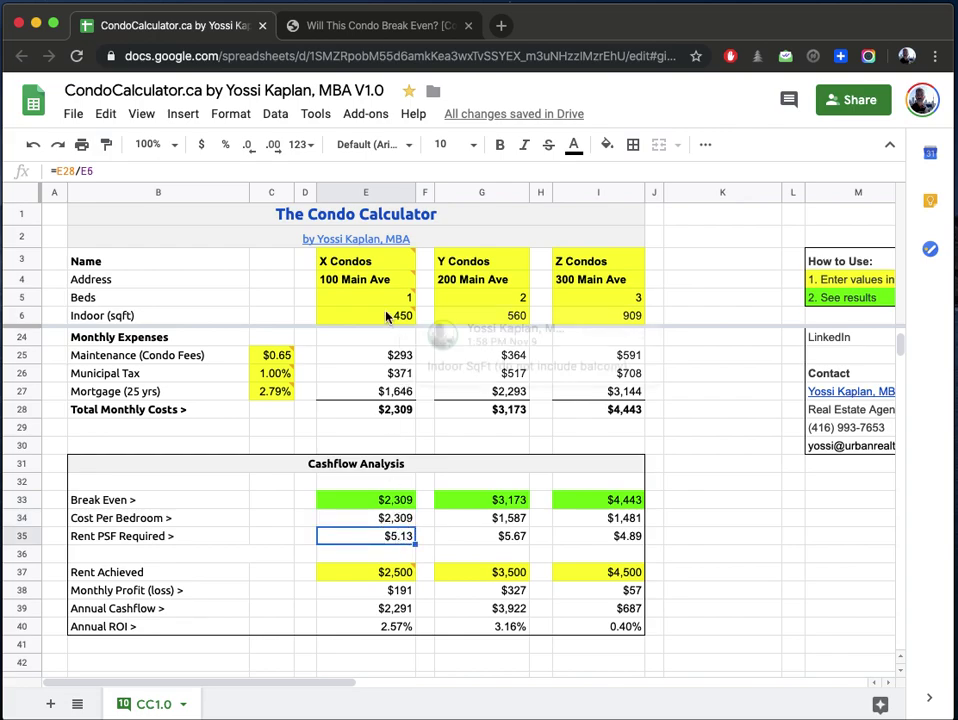
mouse_move(386, 317)
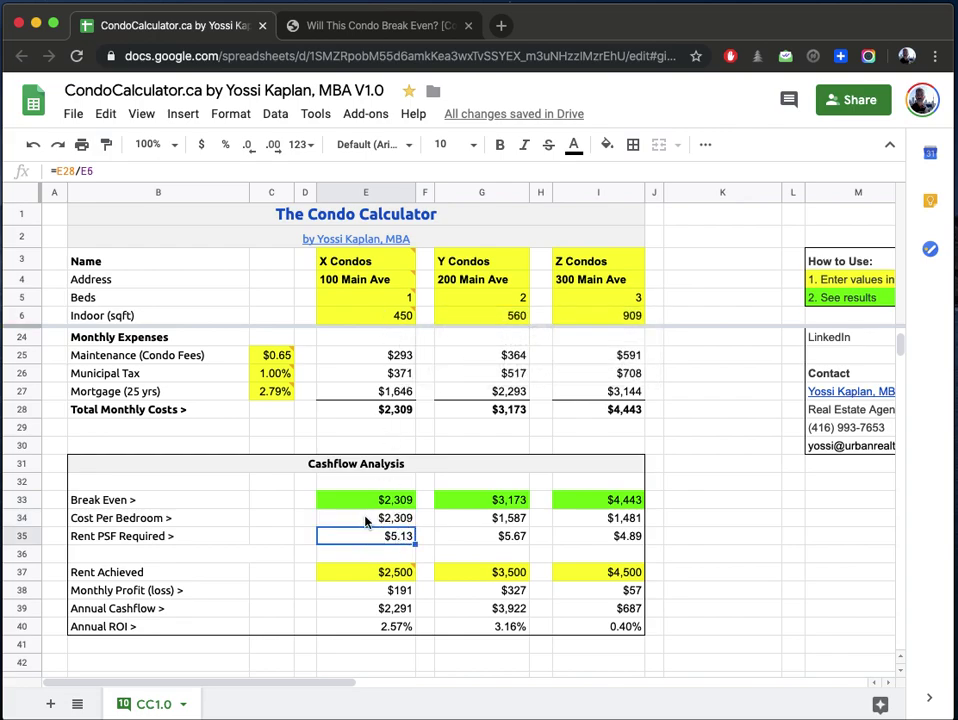
left_click(470, 538)
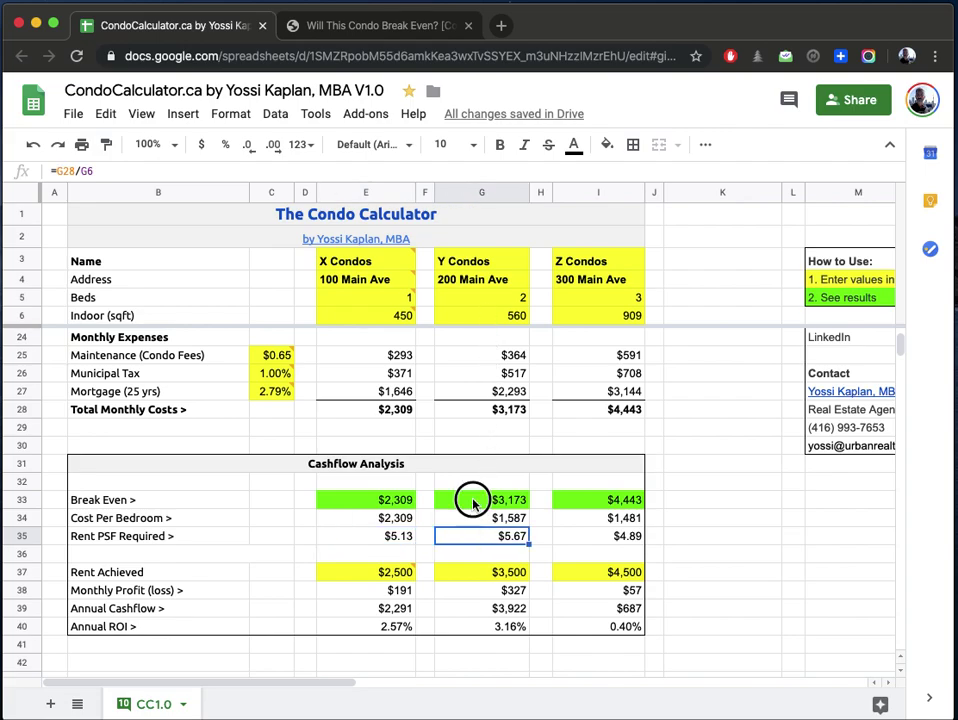
left_click(473, 502)
left_click(604, 540)
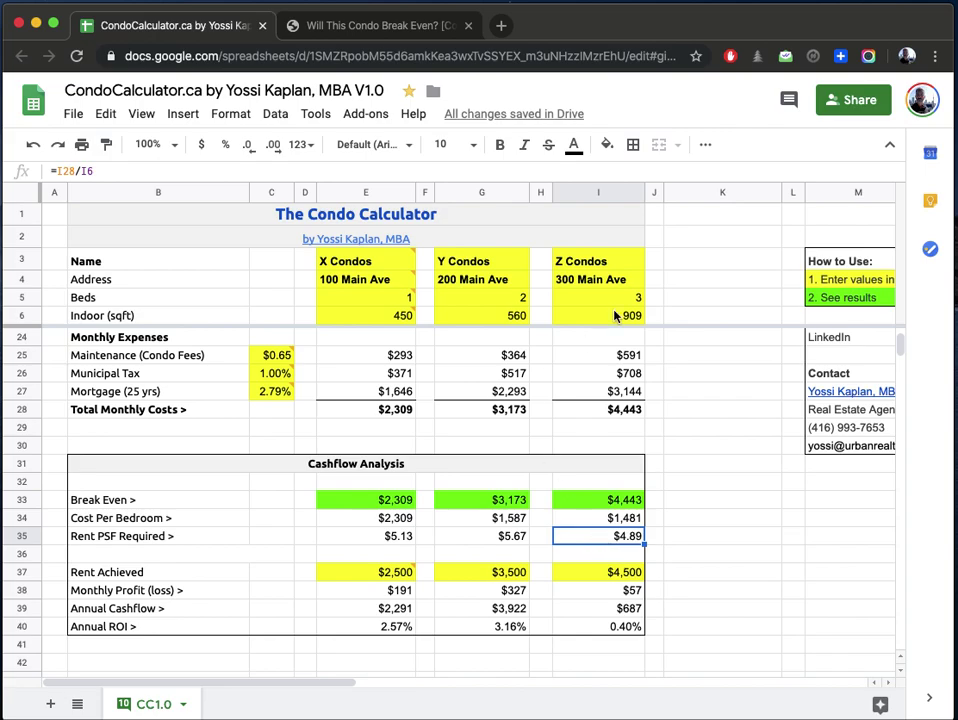
scroll(595, 355, "up", 5)
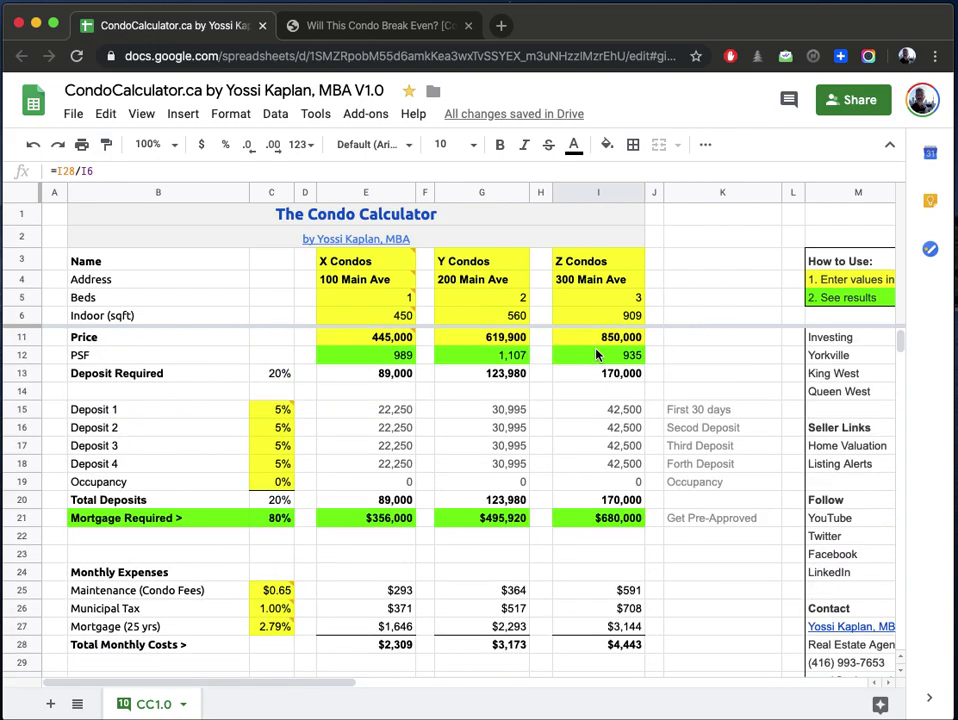
left_click(594, 360)
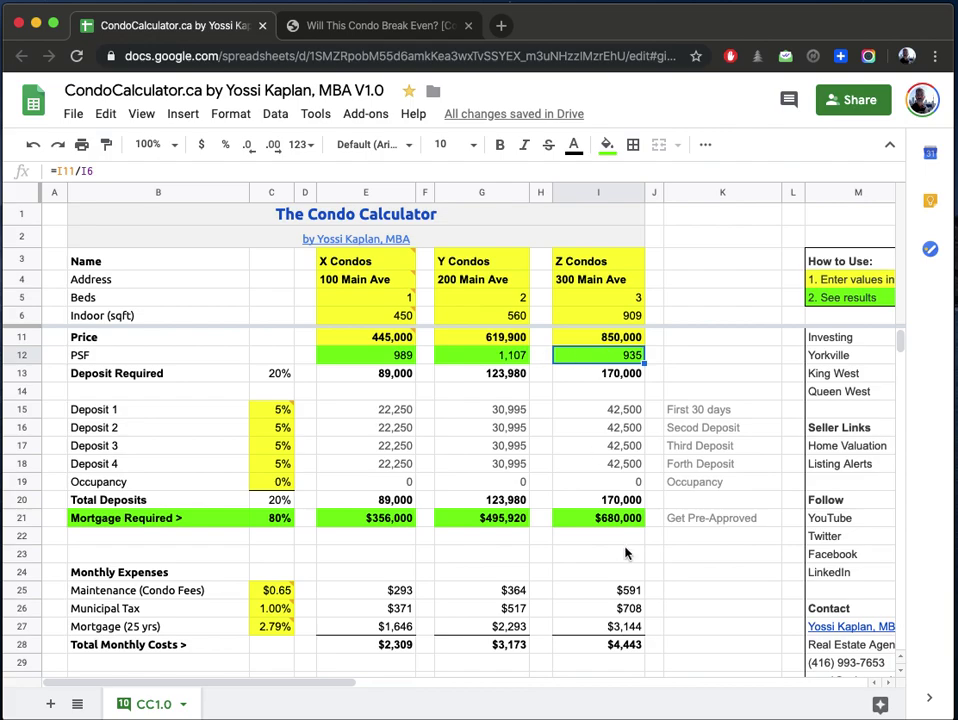
scroll(625, 555, "down", 2)
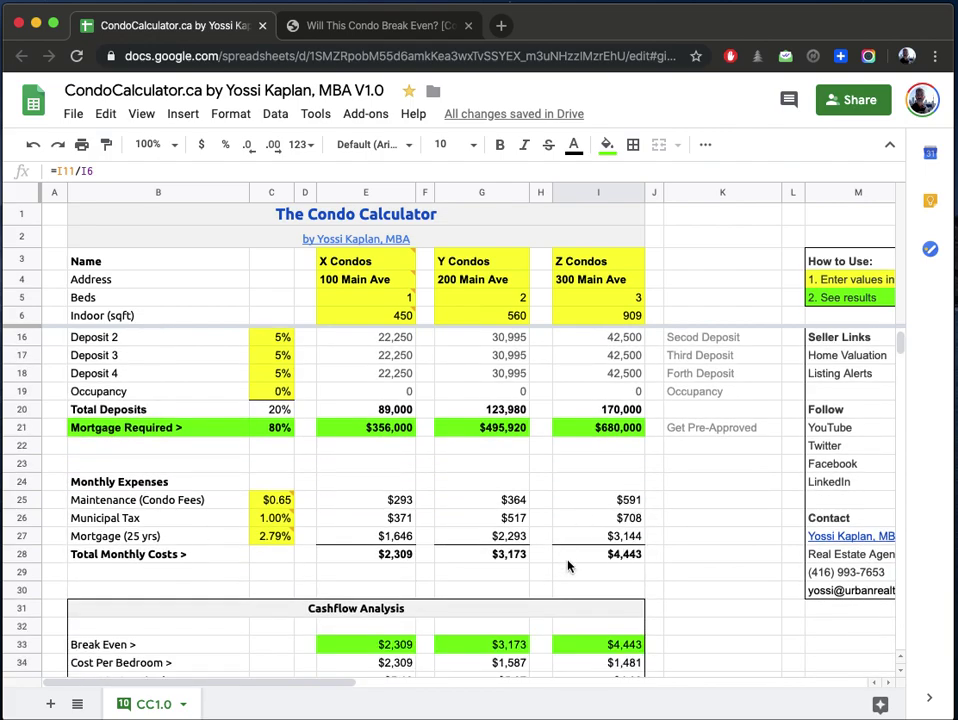
scroll(567, 566, "down", 5)
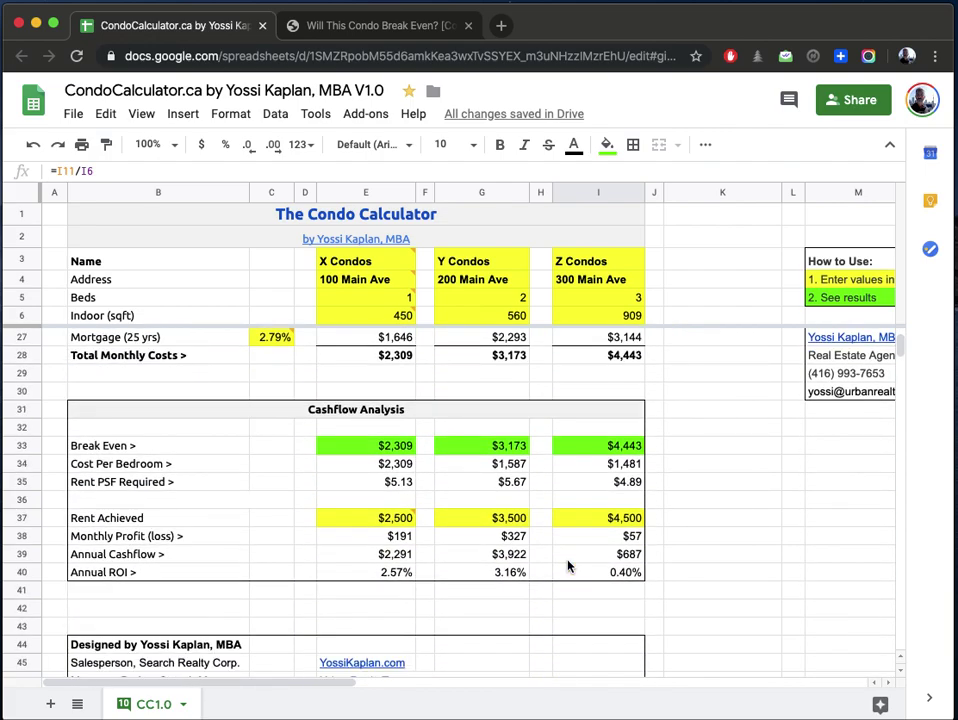
left_click(340, 500)
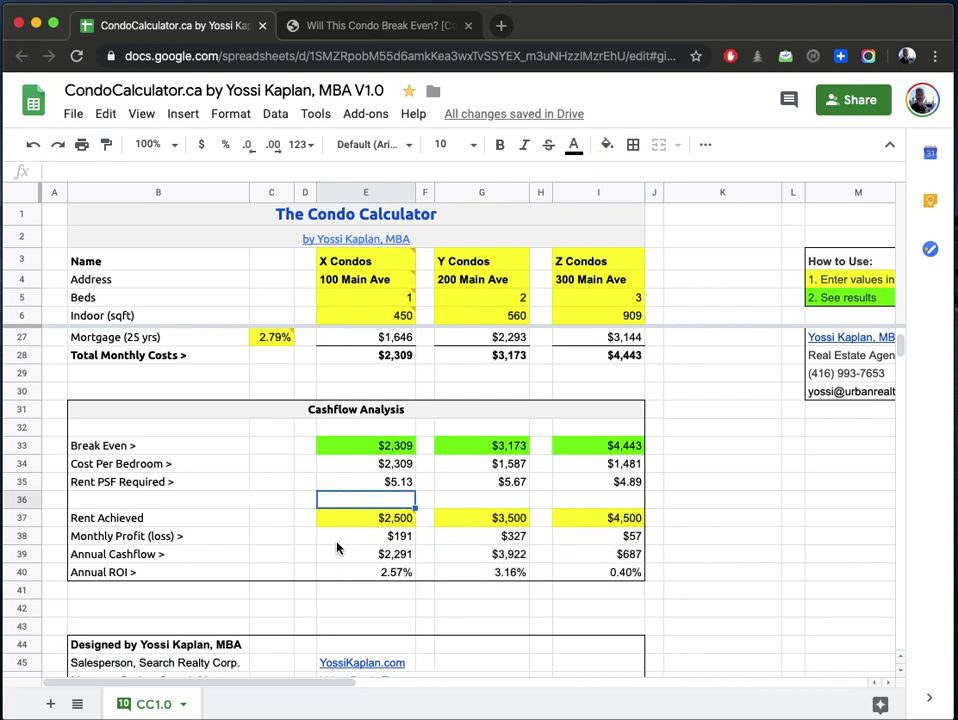
left_click(370, 518)
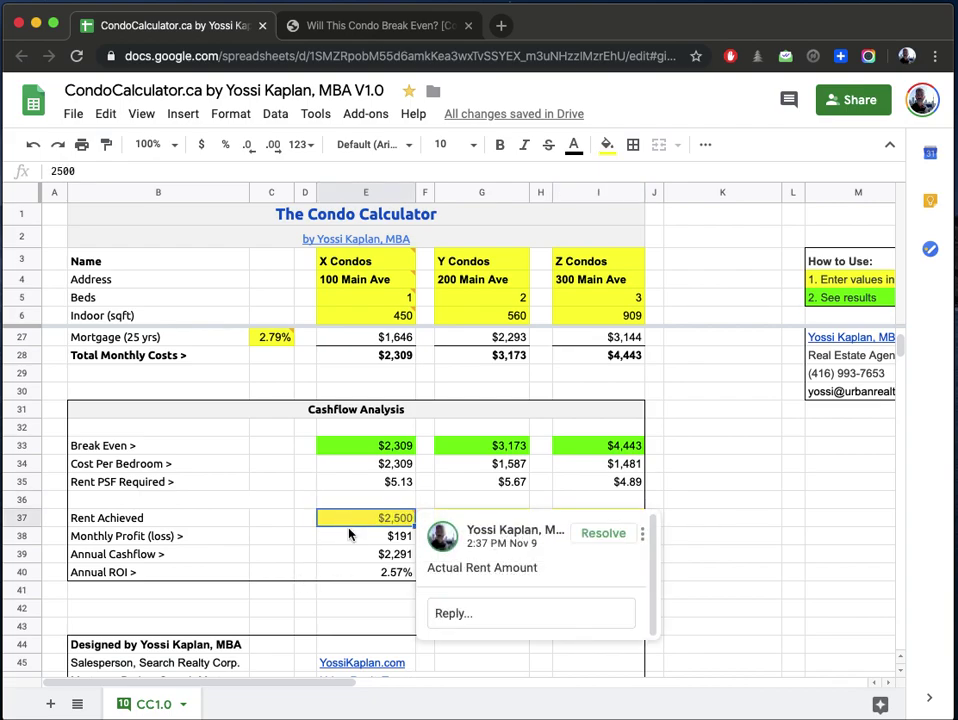
left_click(866, 281)
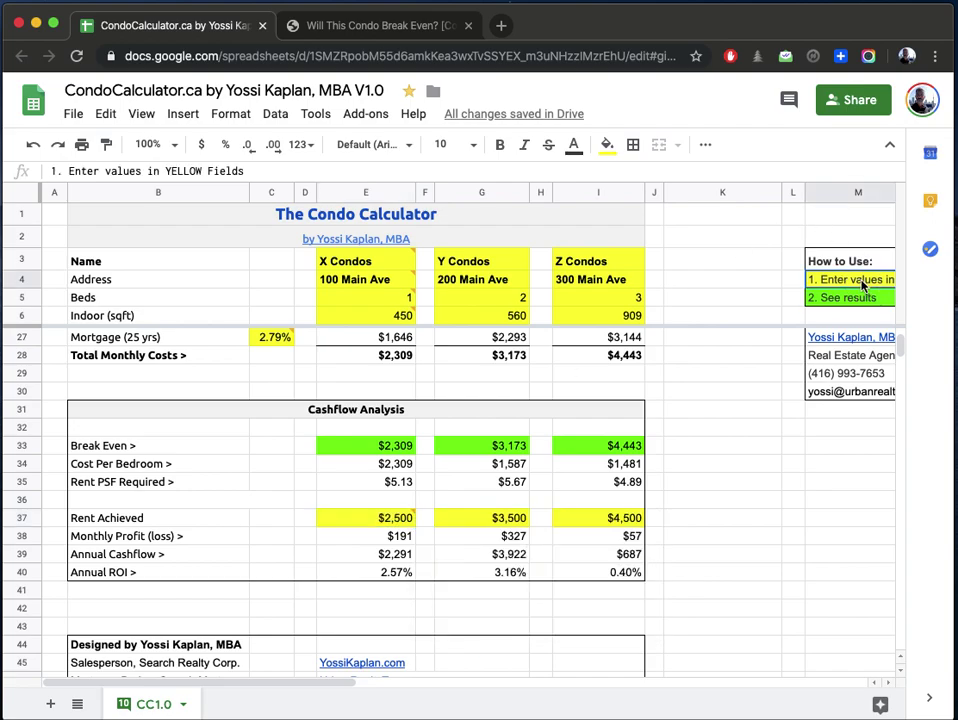
left_click(366, 520)
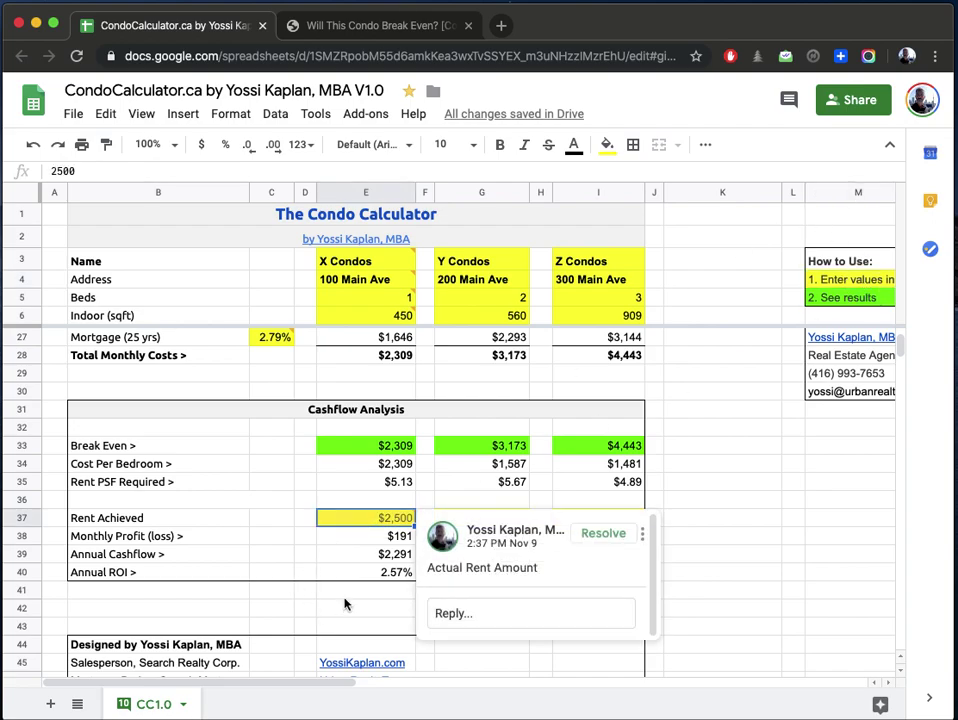
left_click(333, 538)
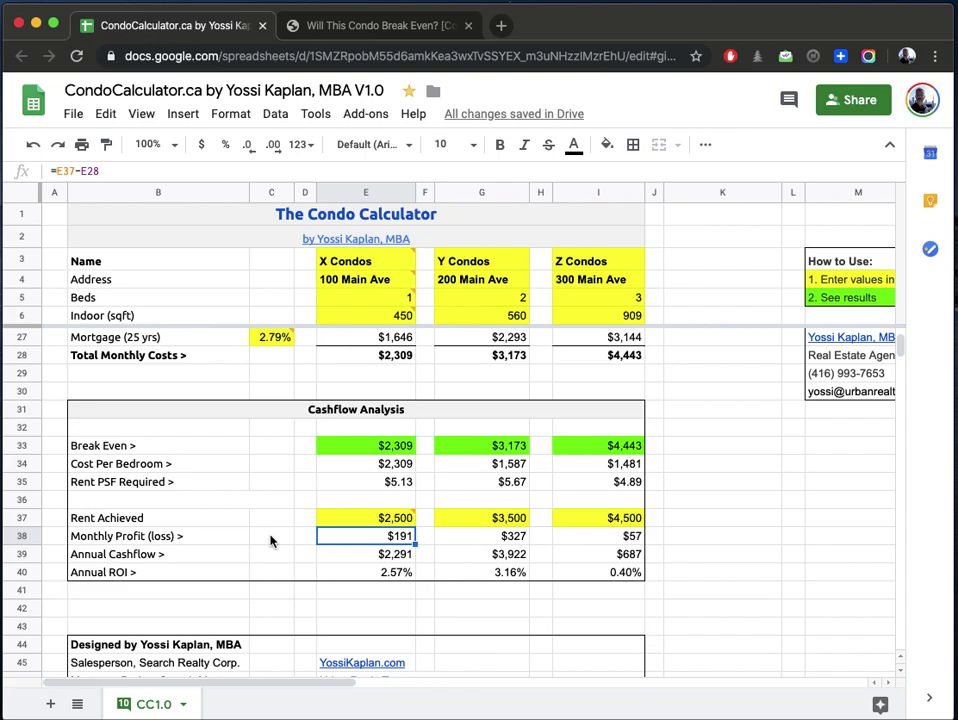
key("Down")
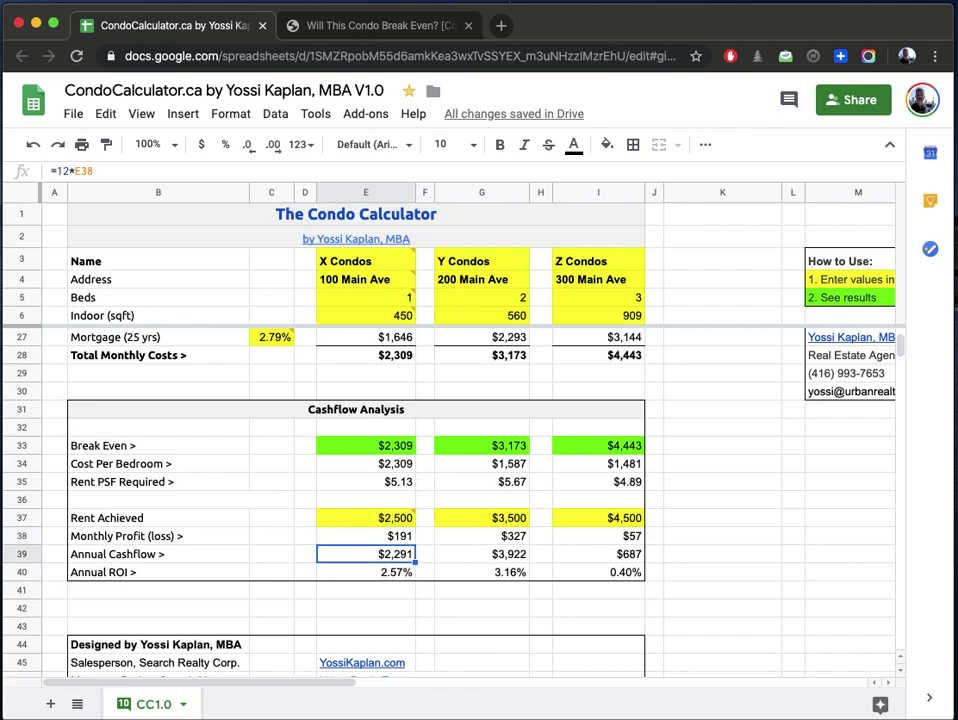
key("Down")
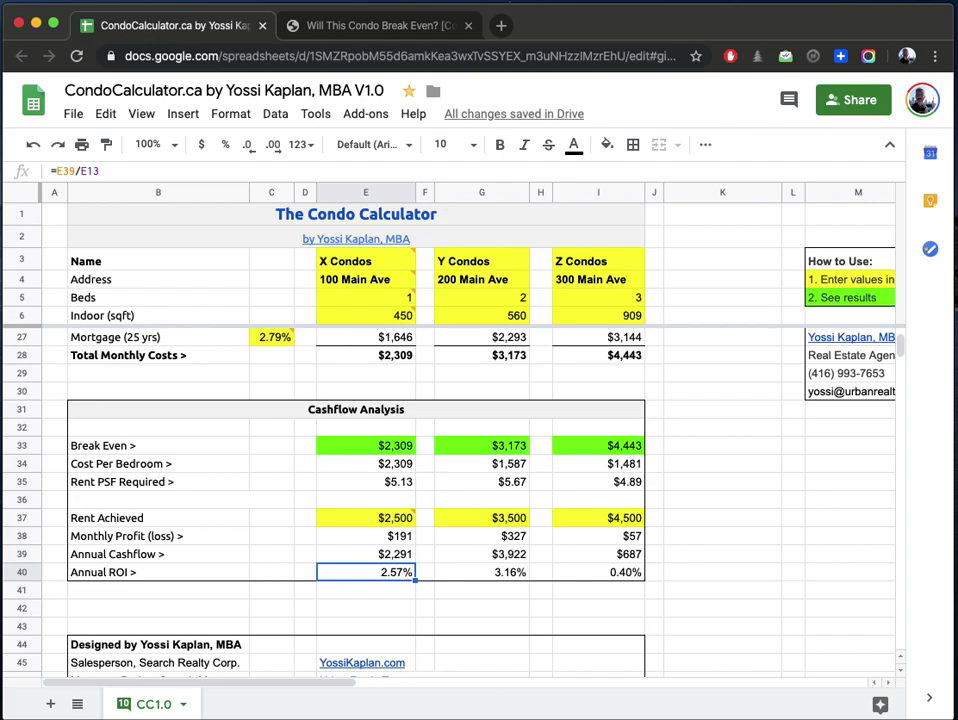
key("Right")
key("Right")
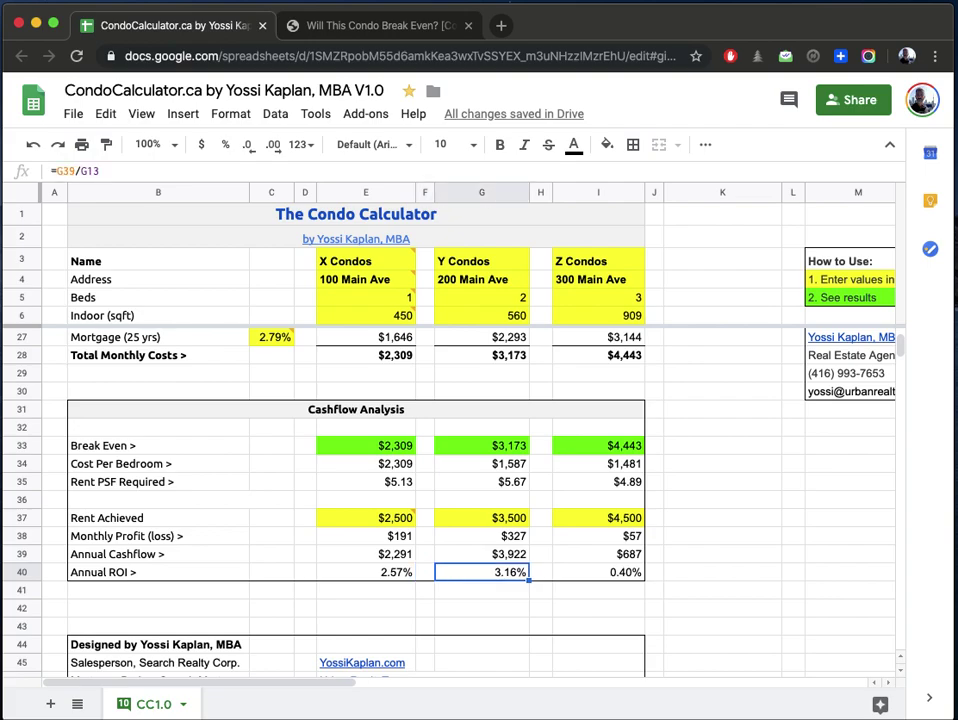
key("Up")
key("Up")
key("Up")
key("Up")
key("Up")
key("Up")
key("Up")
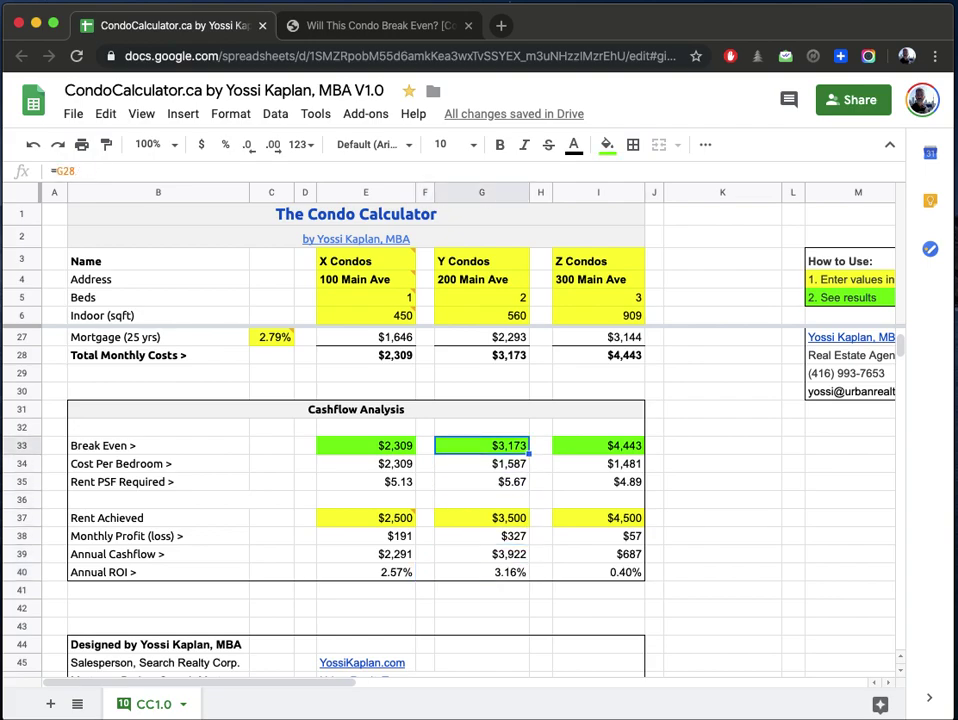
key("Down")
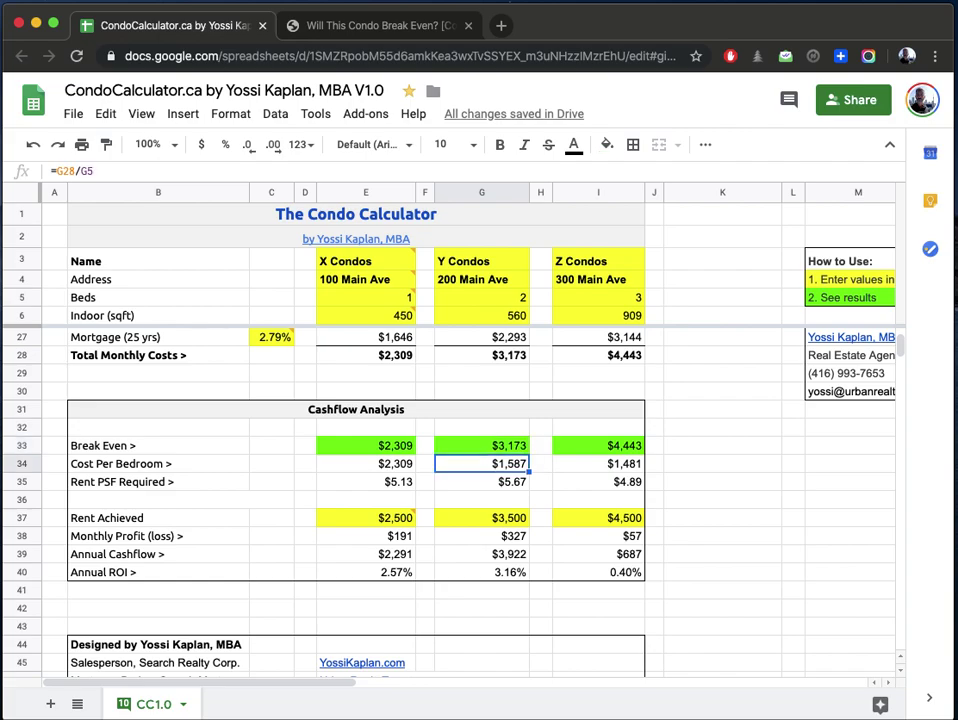
key("Down")
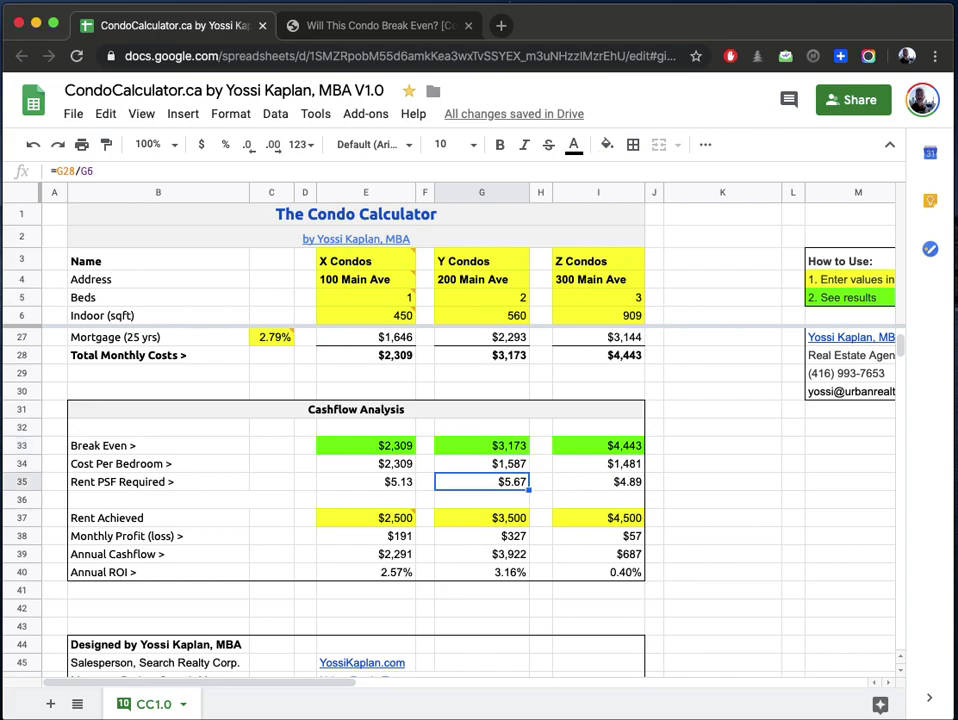
key("Up")
key("Up")
key("Up")
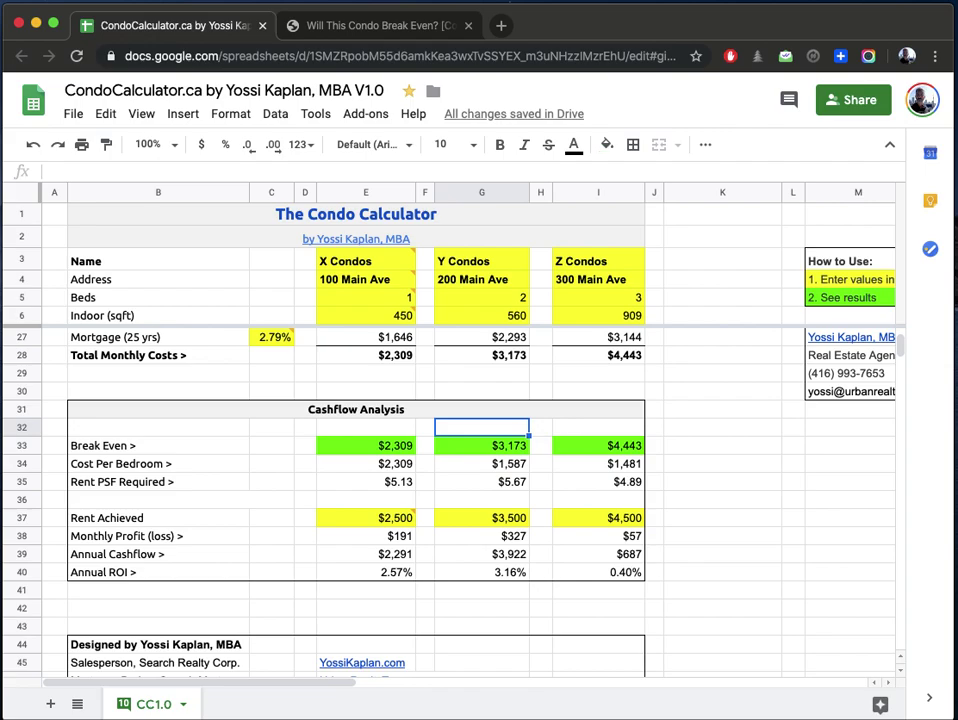
key("Down")
key("Down")
key("Down")
key("Up")
key("Up")
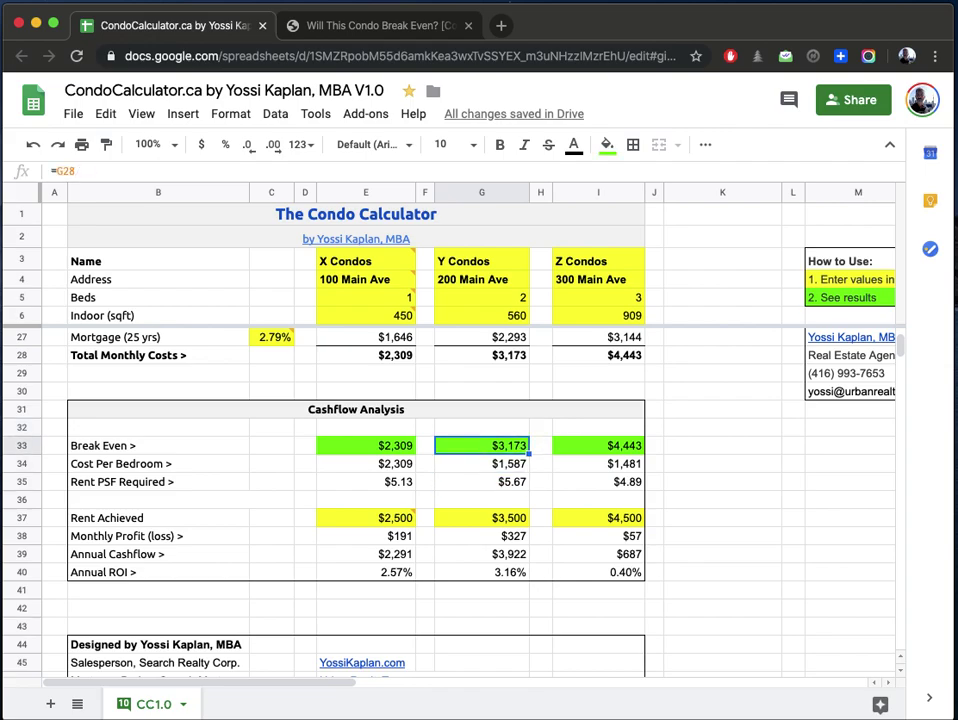
key("Down")
key("Down")
key("Down")
key("Down")
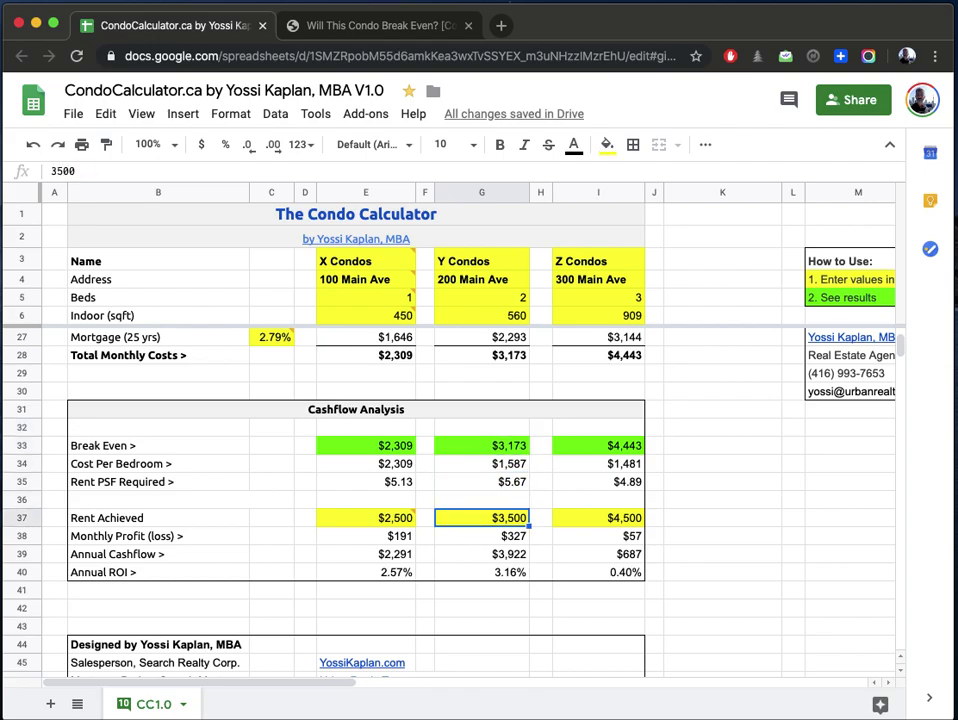
key("Down")
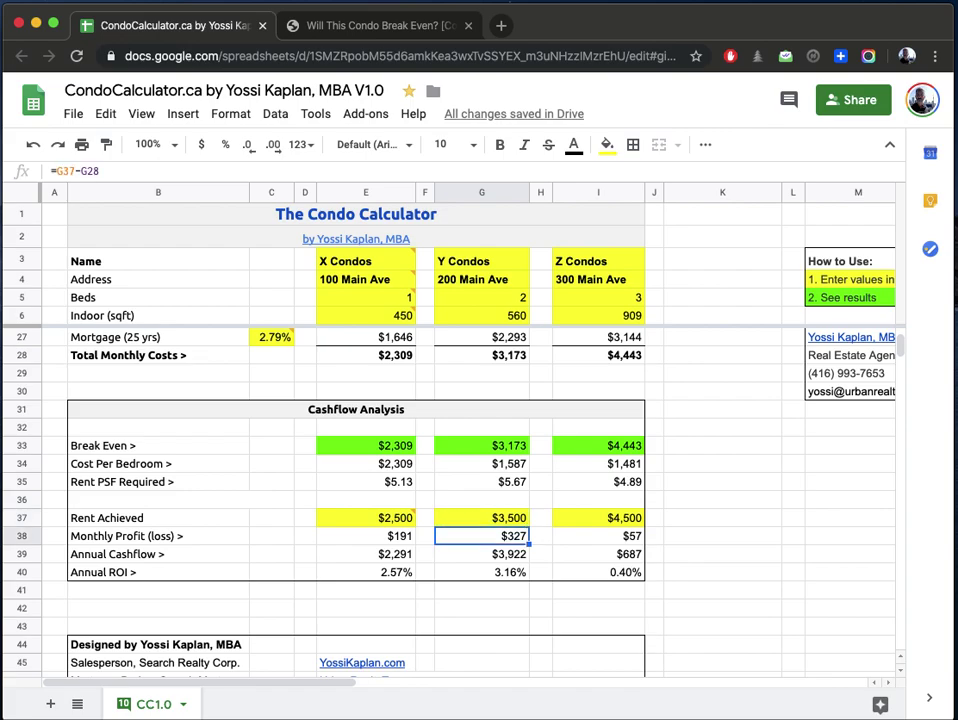
key("Down")
key("Down")
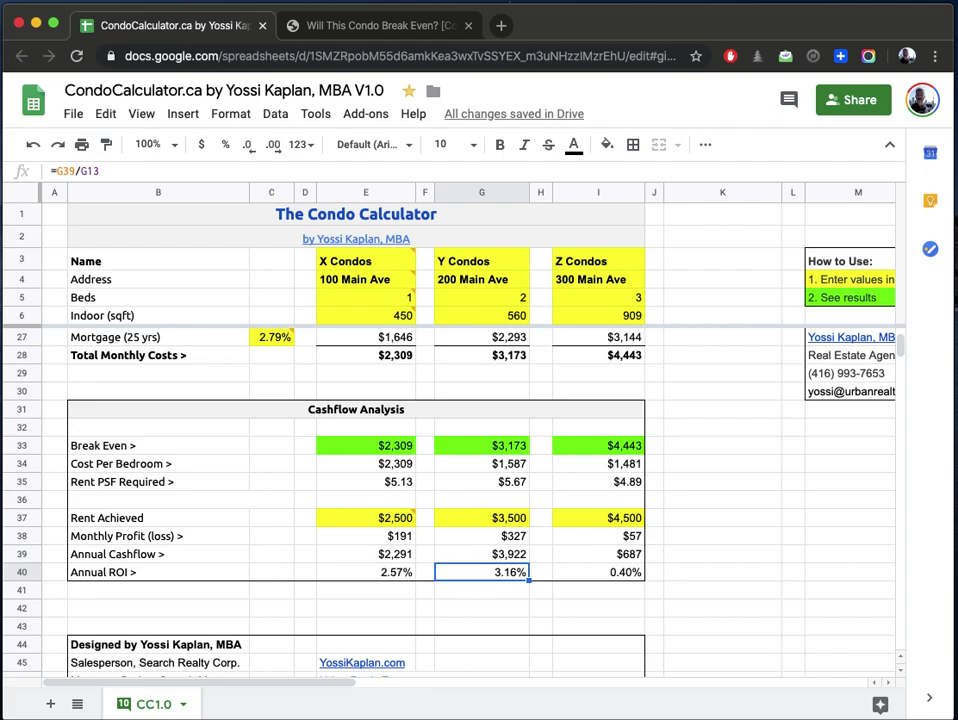
key("Up")
key("Up")
key("Up")
key("Right")
key("Right")
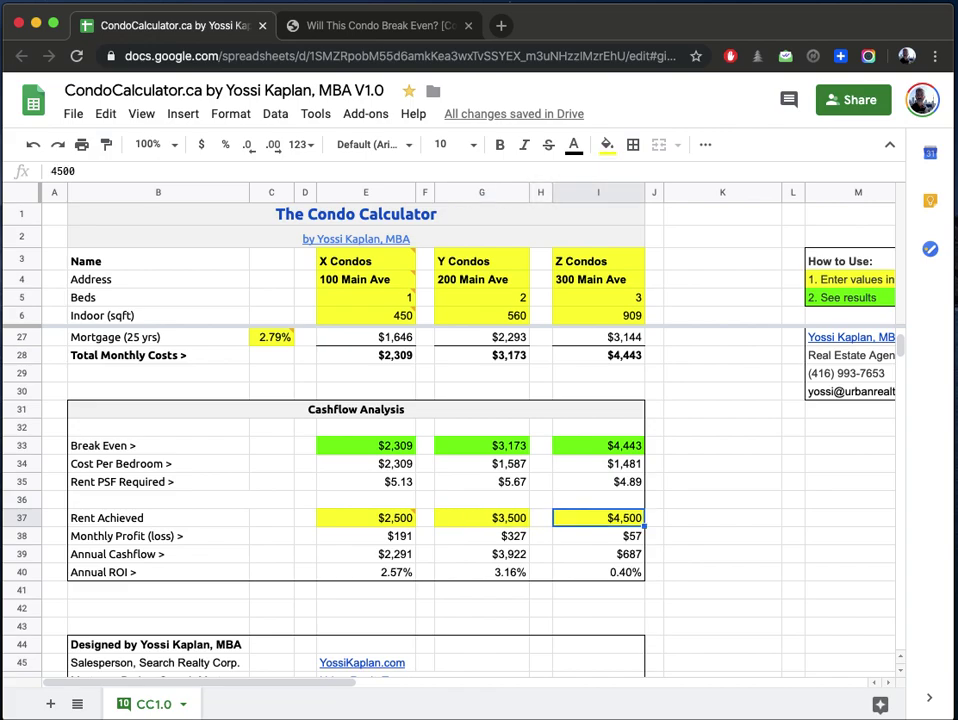
key("Up")
key("Up")
key("Up")
key("Up")
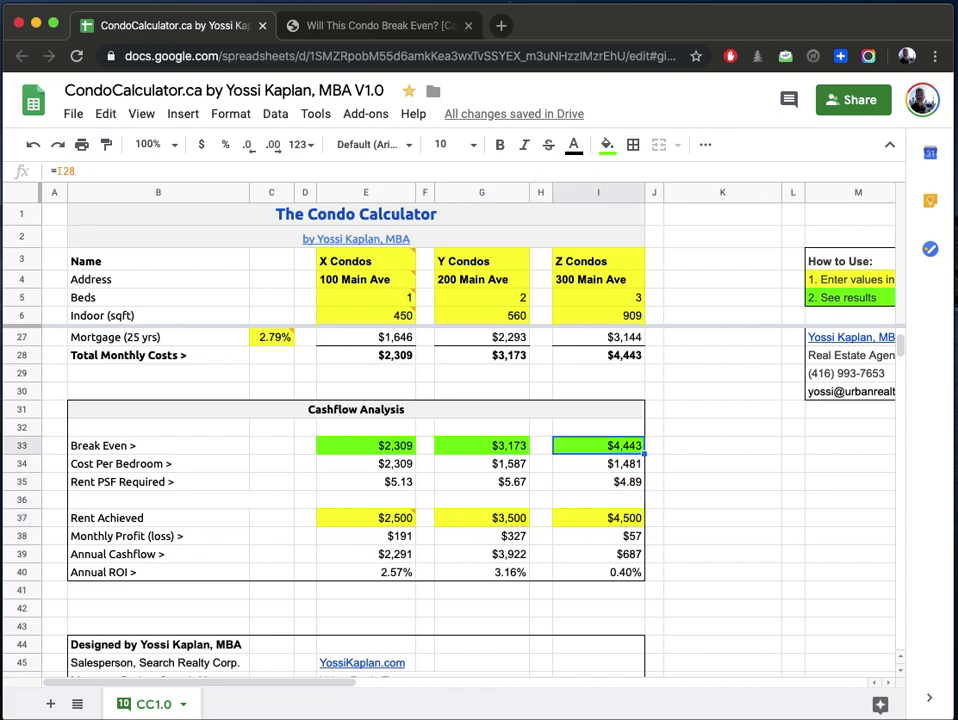
key("Down")
key("Down")
key("Down")
key("Down")
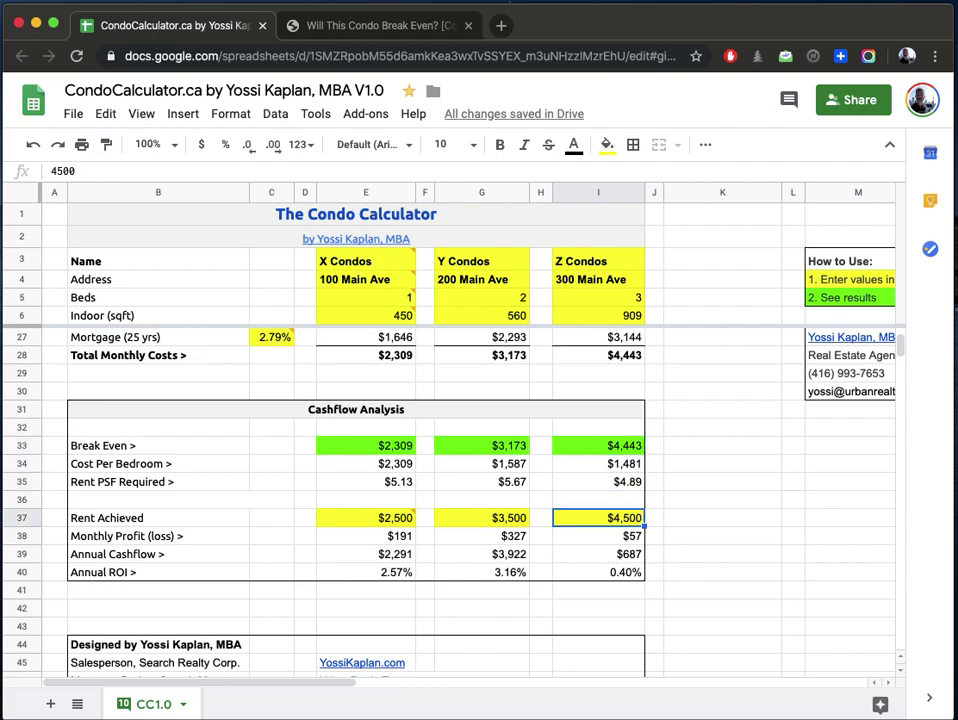
key("Down")
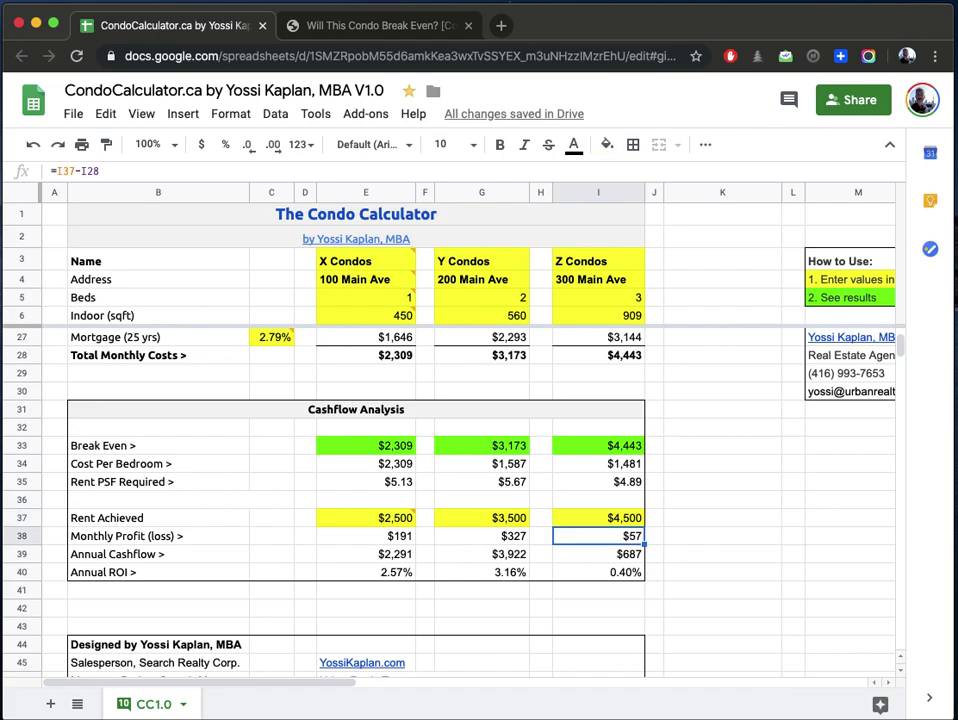
key("Down")
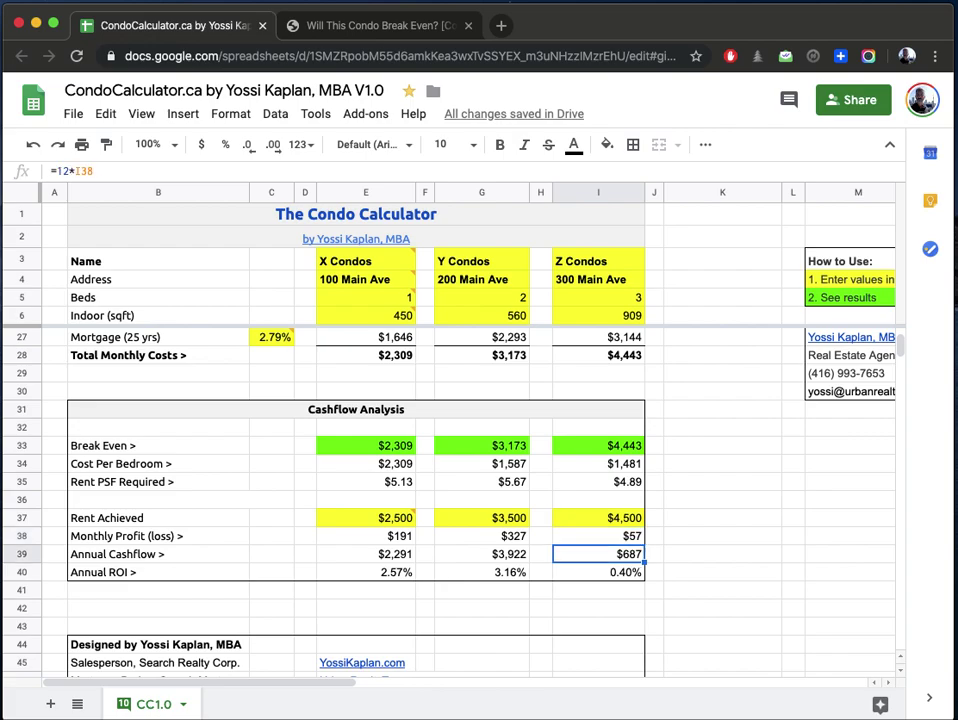
key("Down")
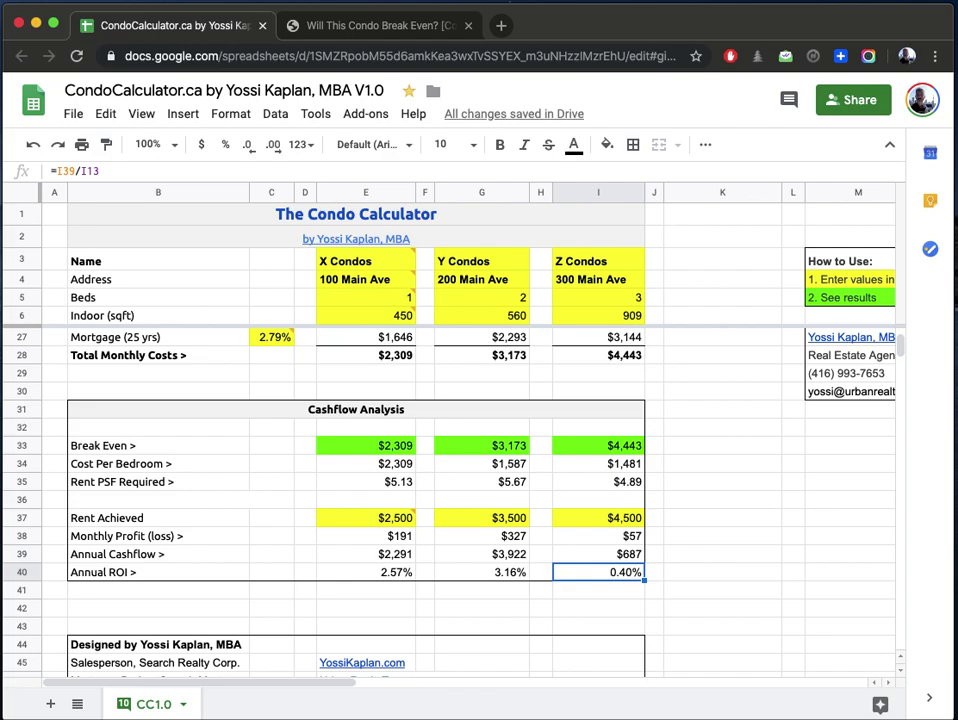
Step: Read and dismiss the indoor area note, then set Z Condos' price to 800,000
left_click(370, 317)
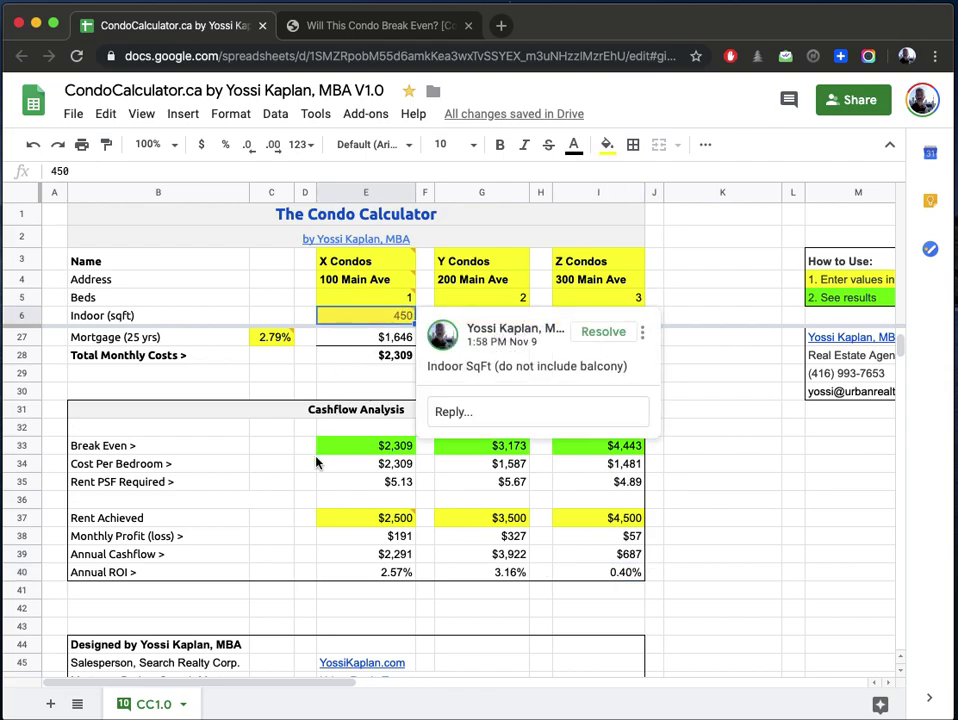
scroll(790, 448, "up", 2)
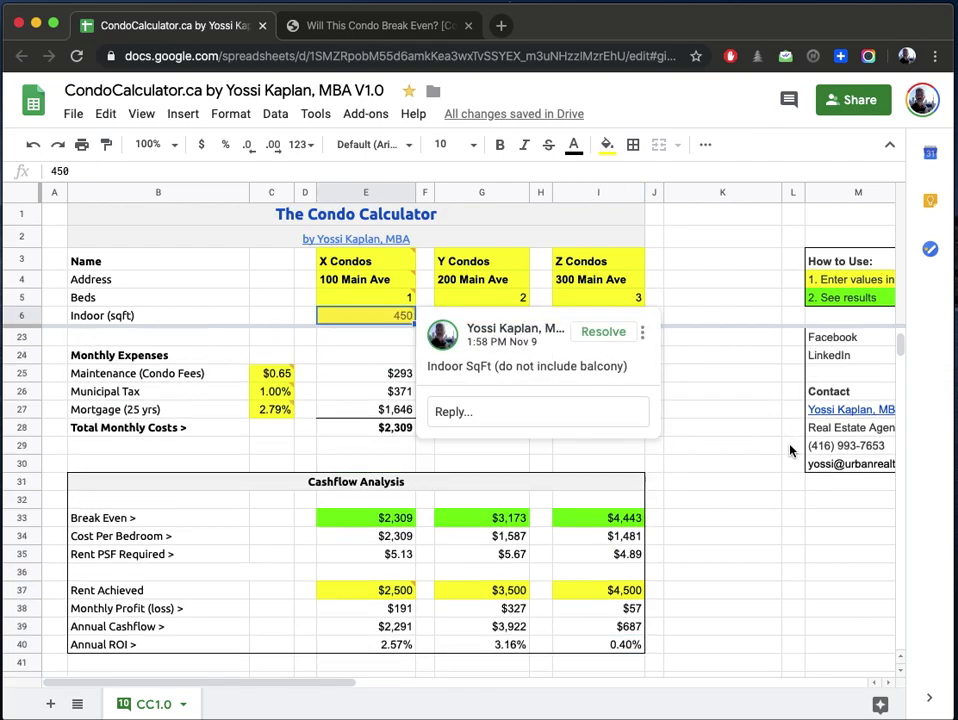
mouse_move(900, 345)
left_mouse_down()
mouse_move(901, 362)
mouse_move(901, 338)
left_mouse_up()
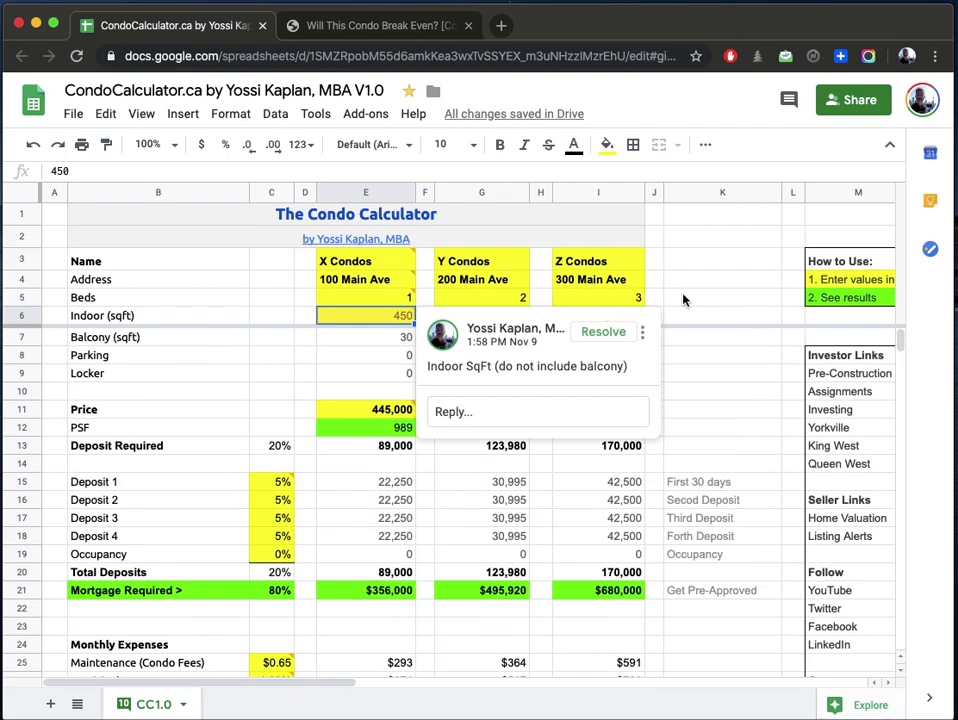
left_click(718, 305)
left_click(500, 316)
left_click(610, 316)
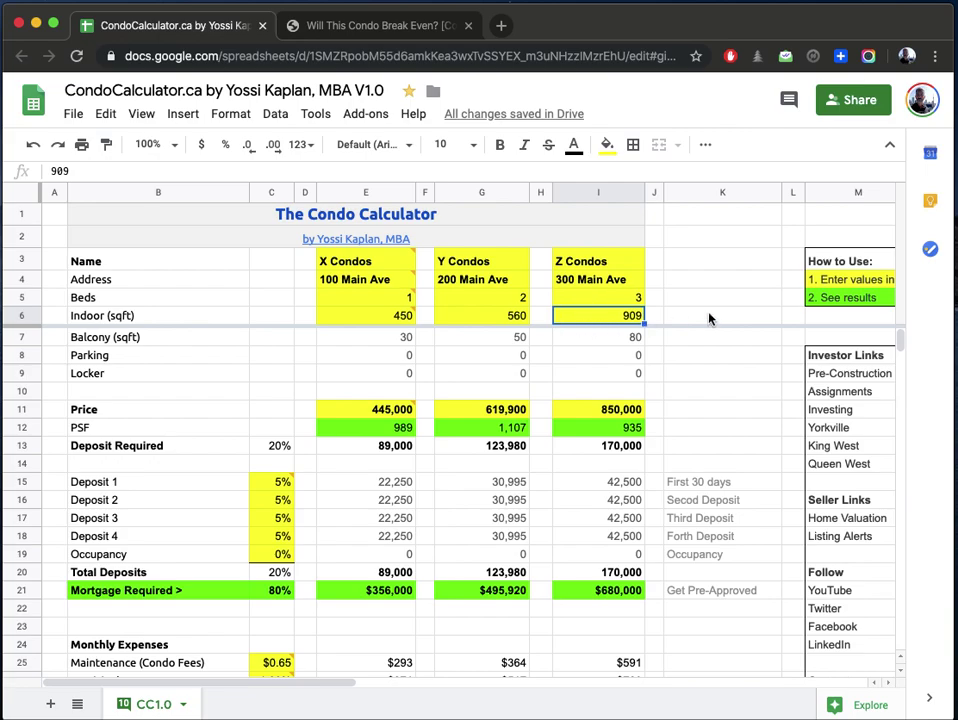
left_click(722, 316)
left_click(600, 325)
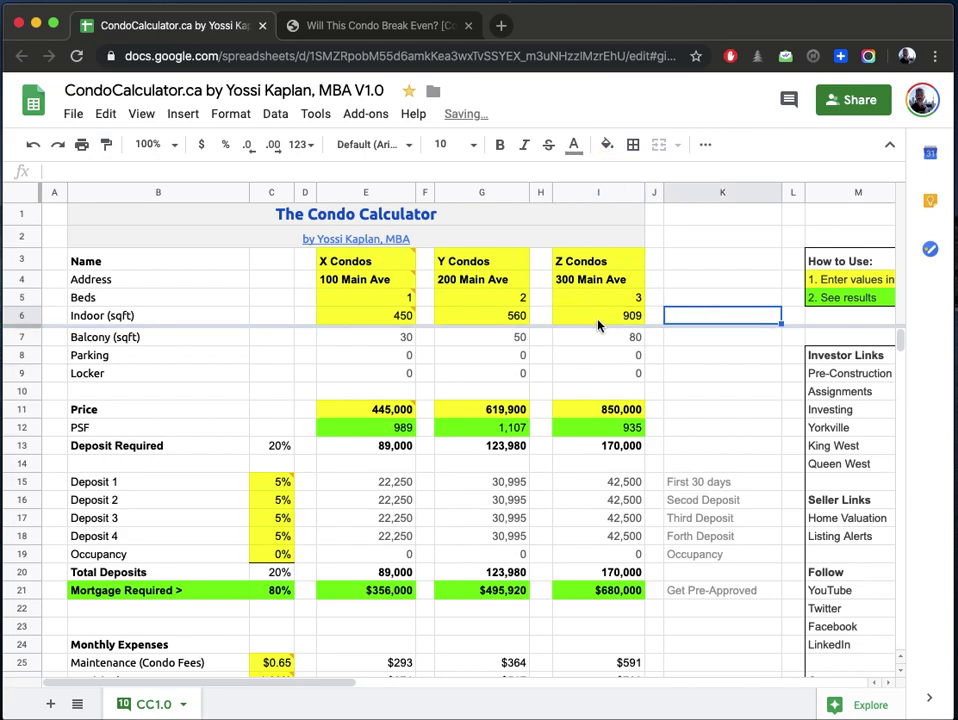
left_click(590, 409)
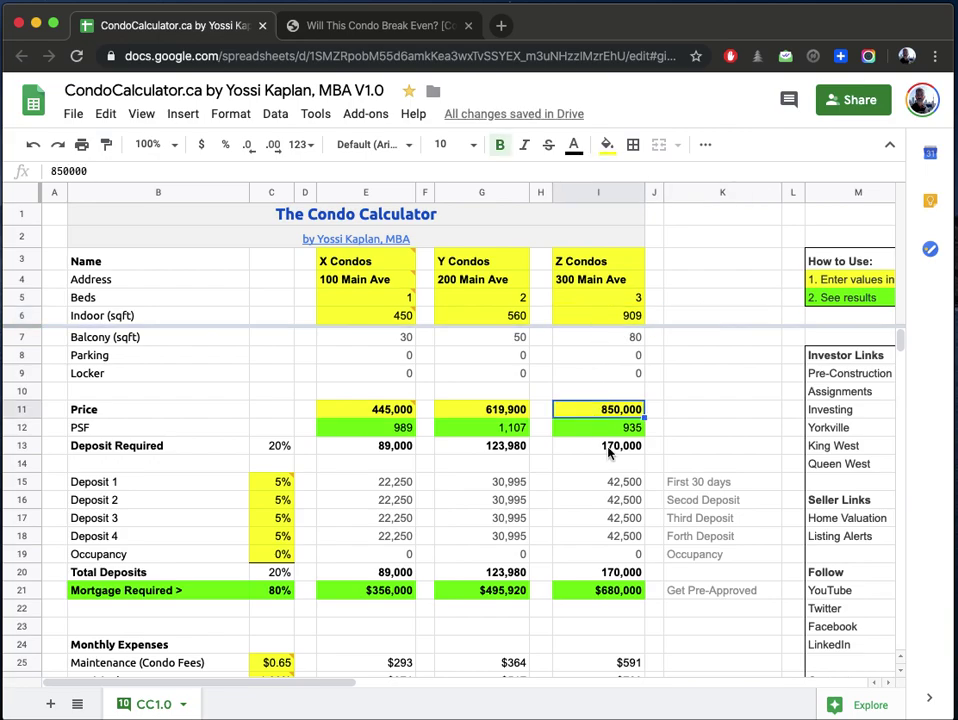
type("800000")
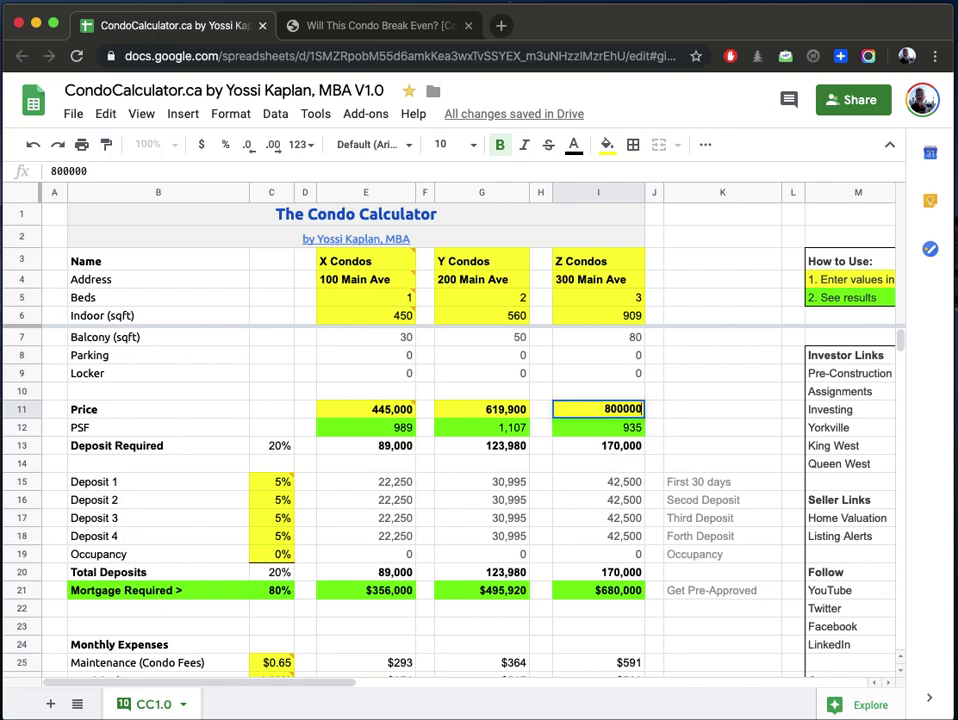
key("Return")
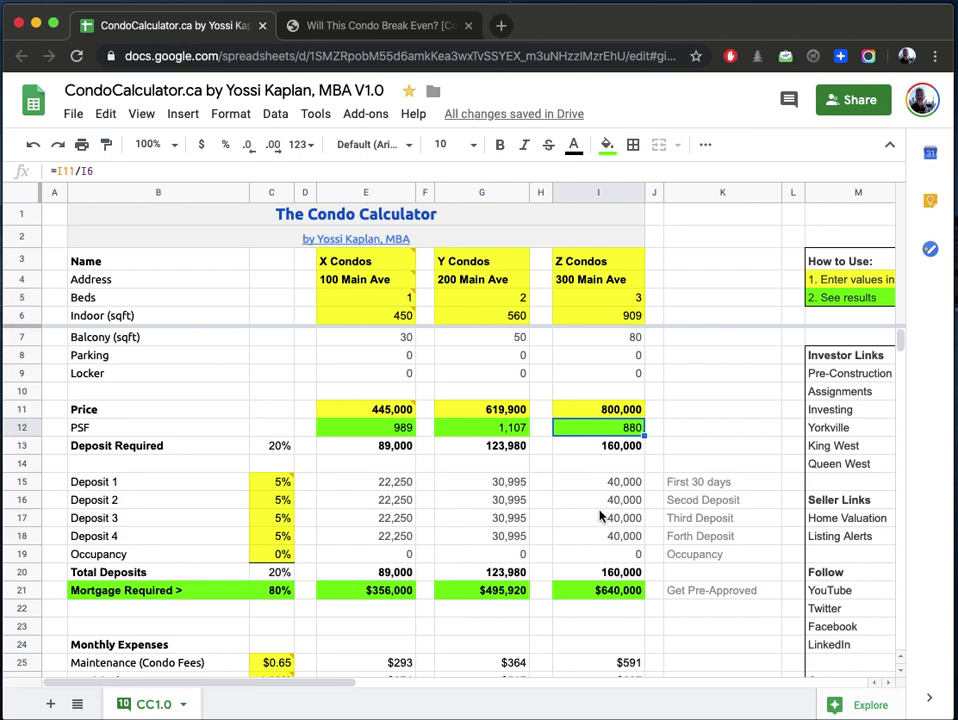
Step: Set Z Condos' indoor area to 900 sq ft and check its 889 PSF
scroll(590, 512, "down", 1)
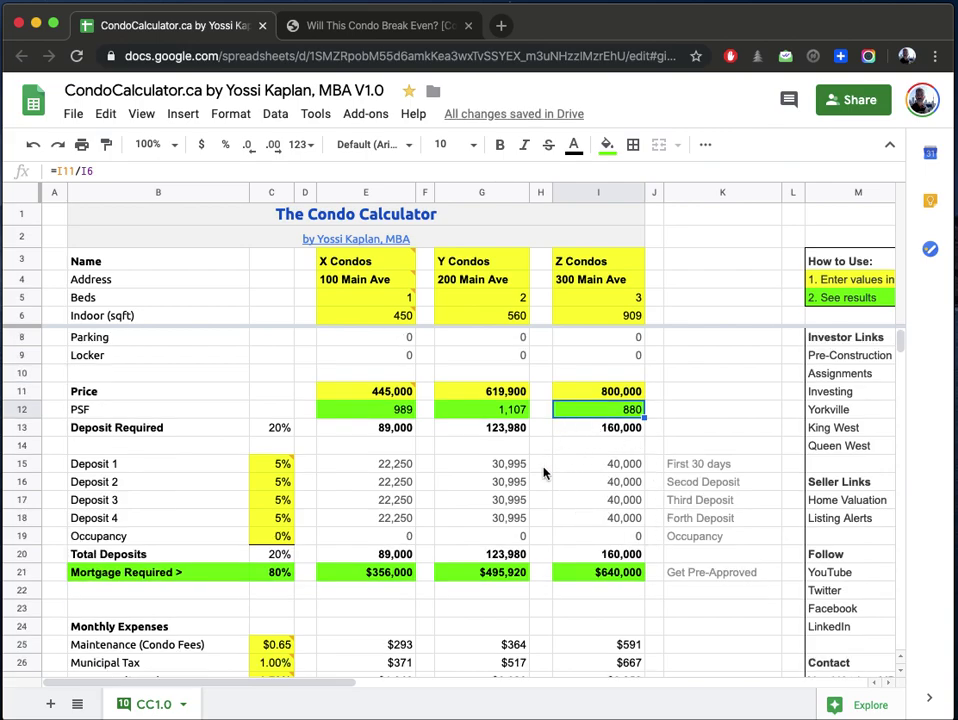
scroll(566, 495, "down", 1)
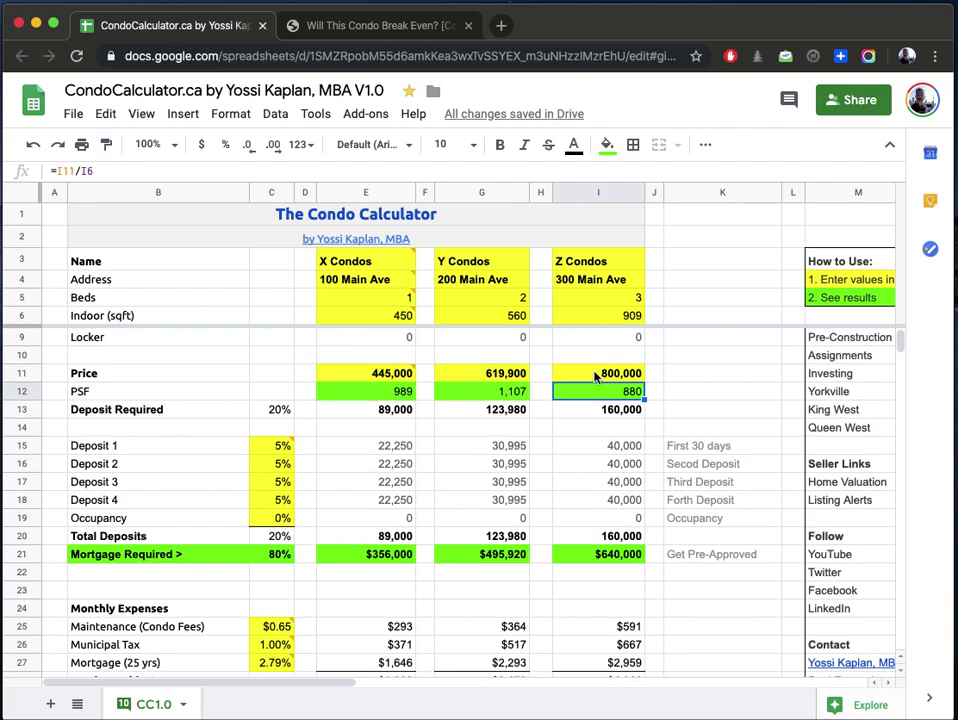
left_click(585, 317)
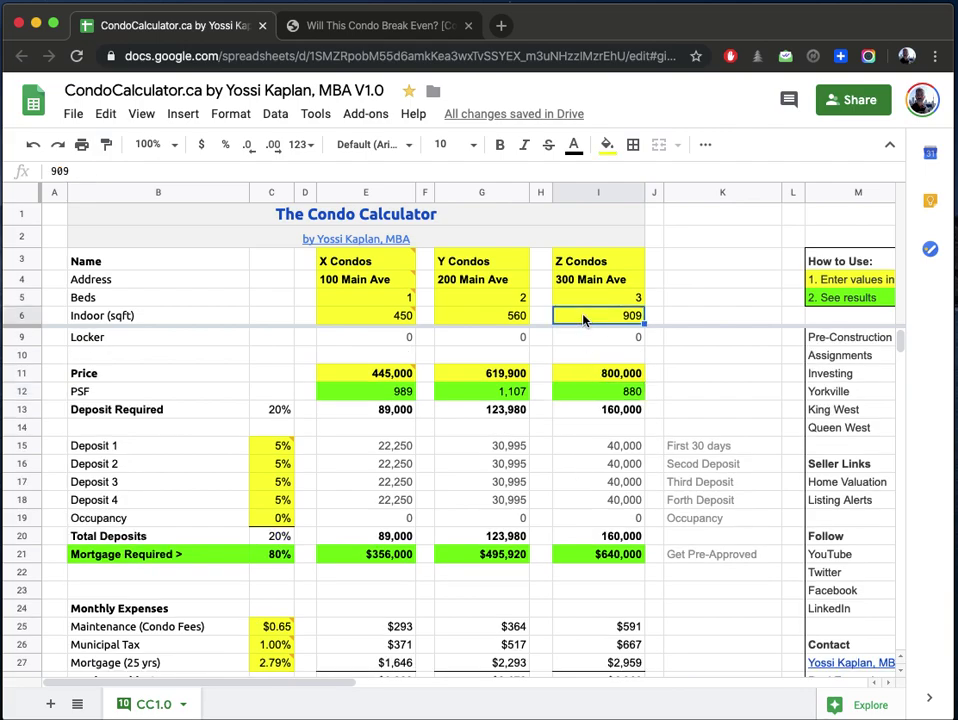
type("900")
key("Return")
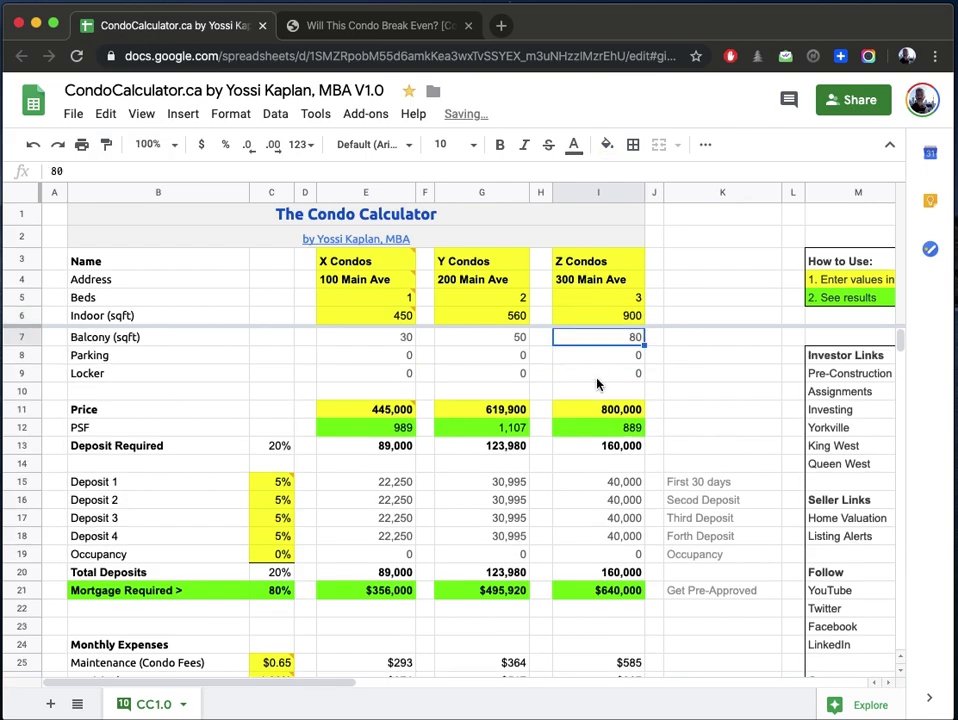
left_click(601, 430)
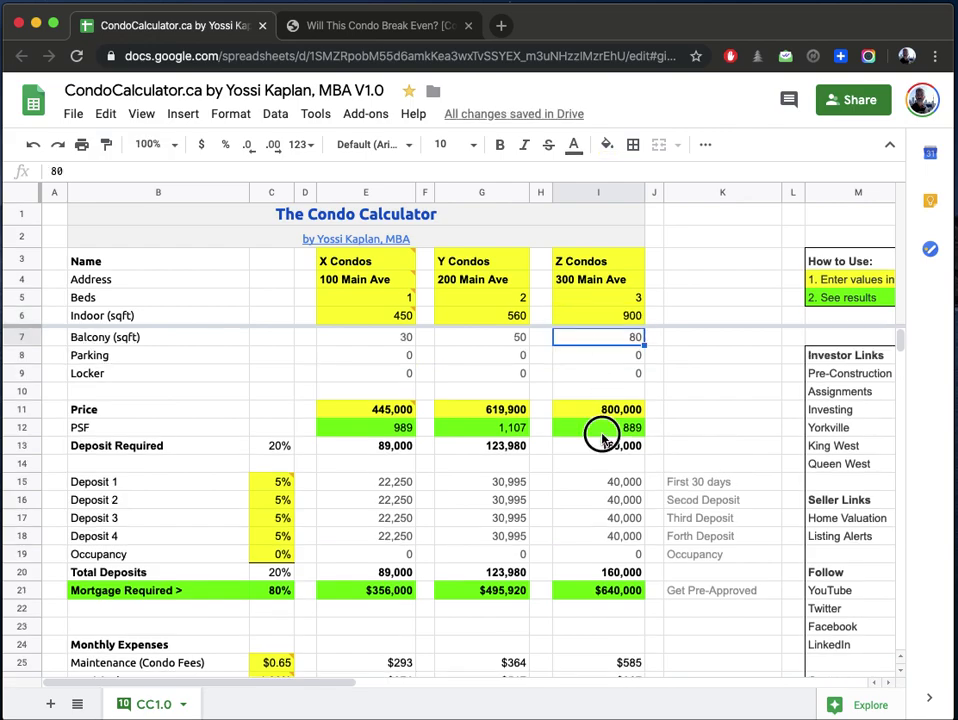
scroll(580, 478, "down", 3)
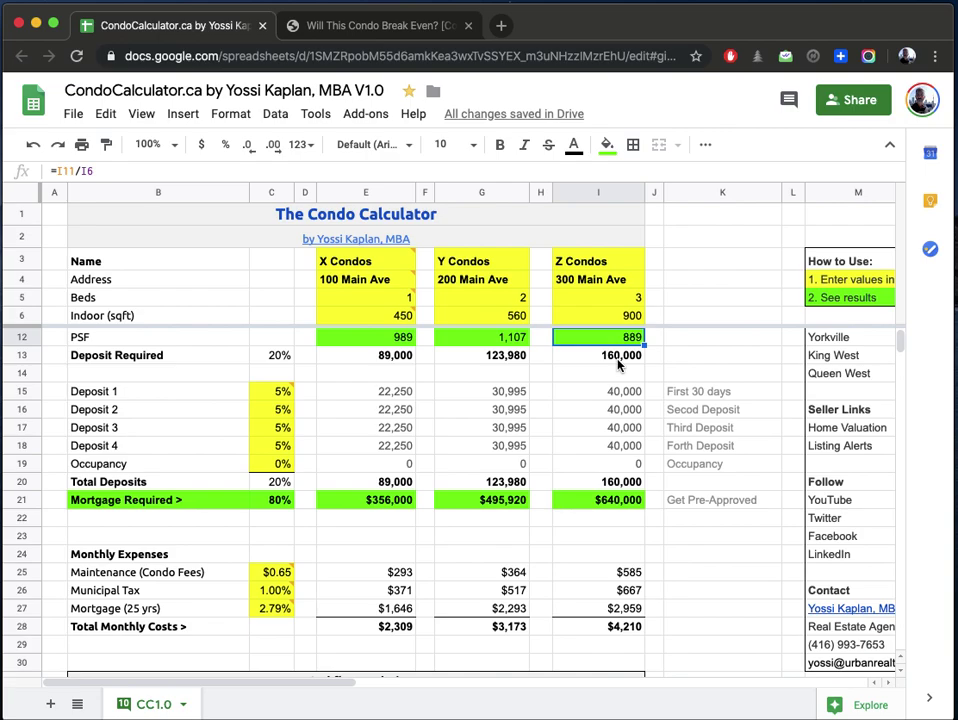
left_click(588, 508)
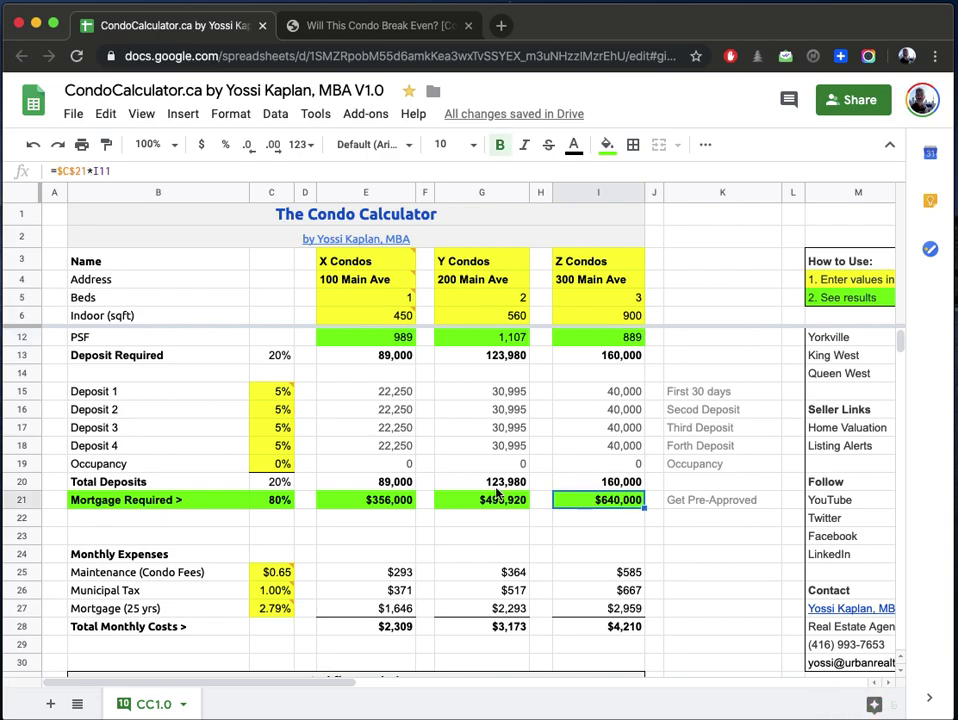
left_click(266, 467)
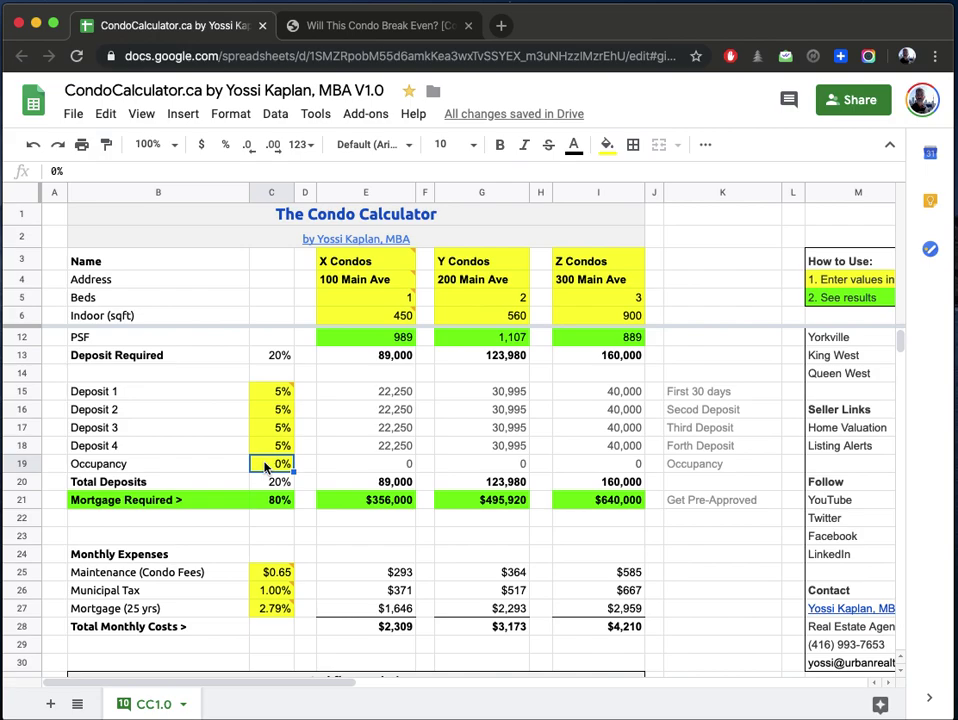
type("5")
key("Return")
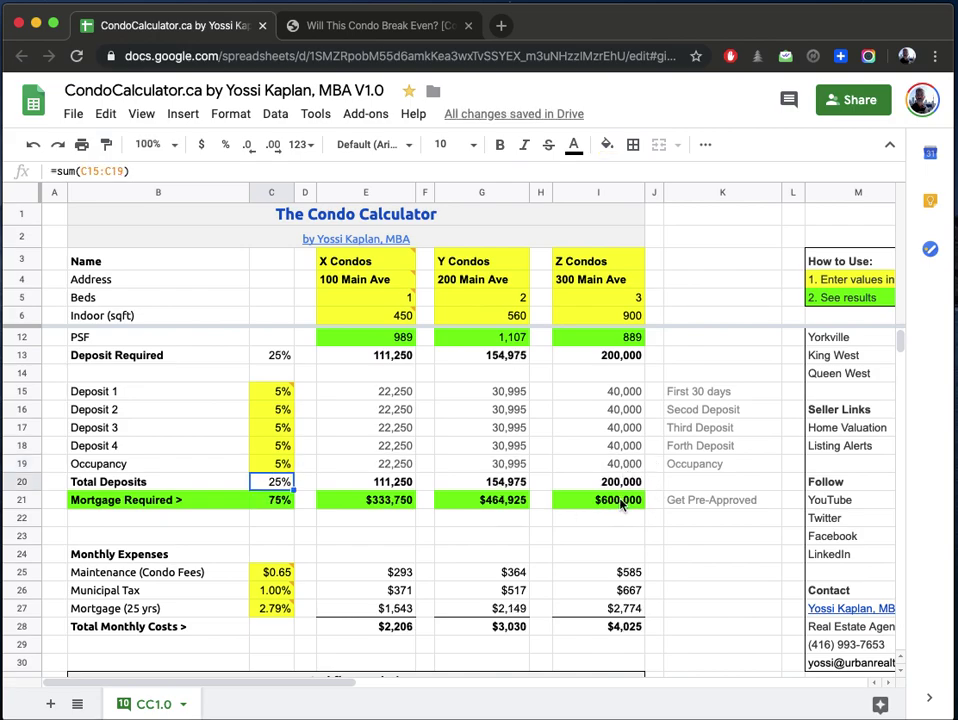
left_click(267, 466)
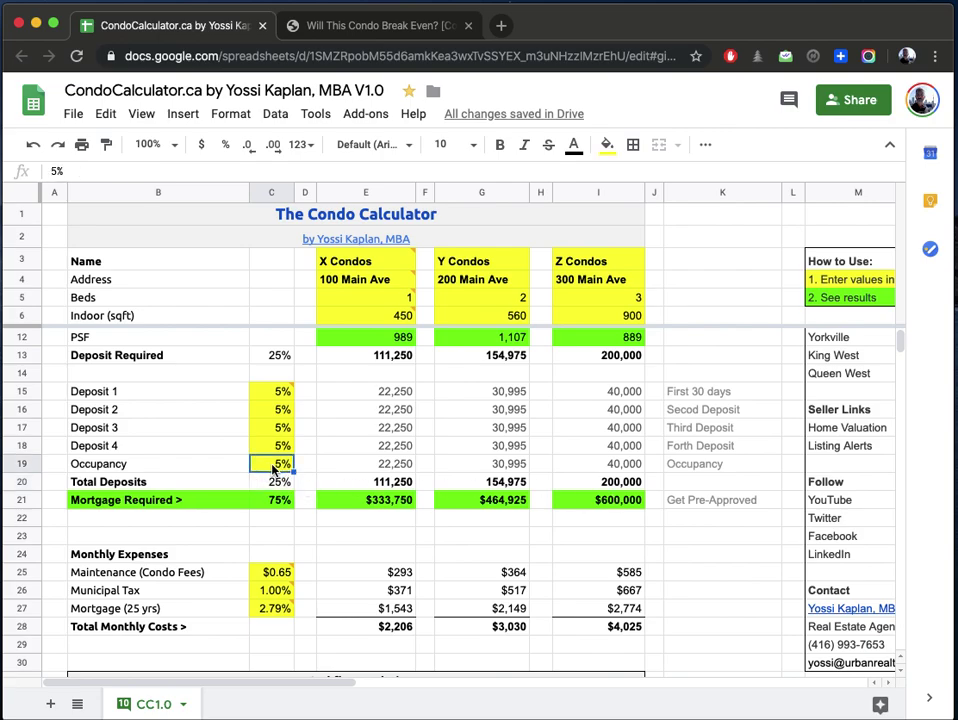
type("0")
key("Return")
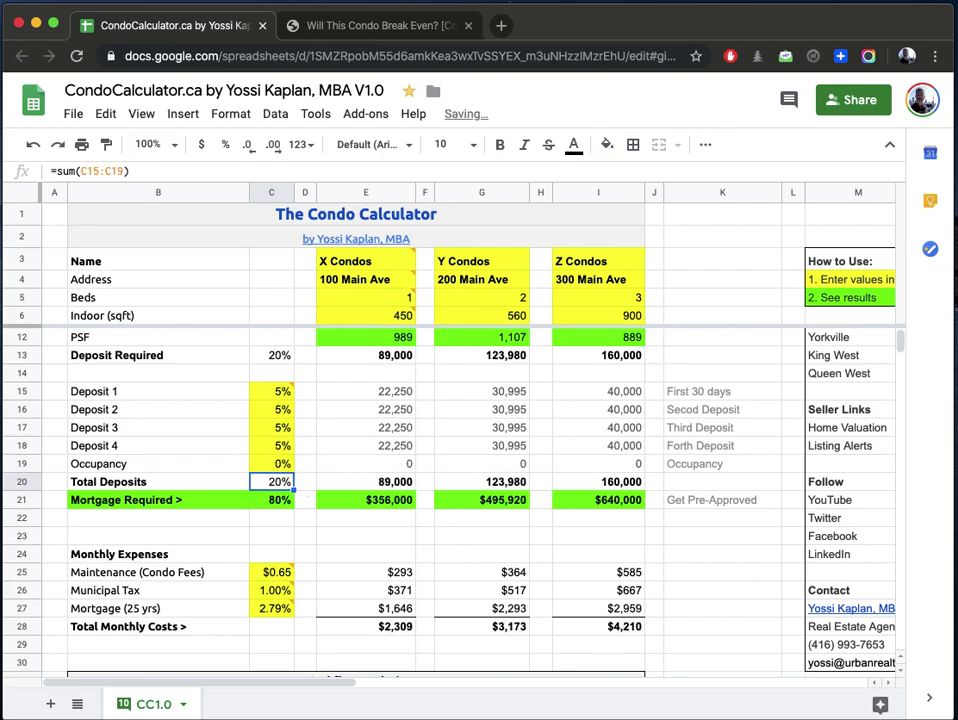
left_click(606, 570)
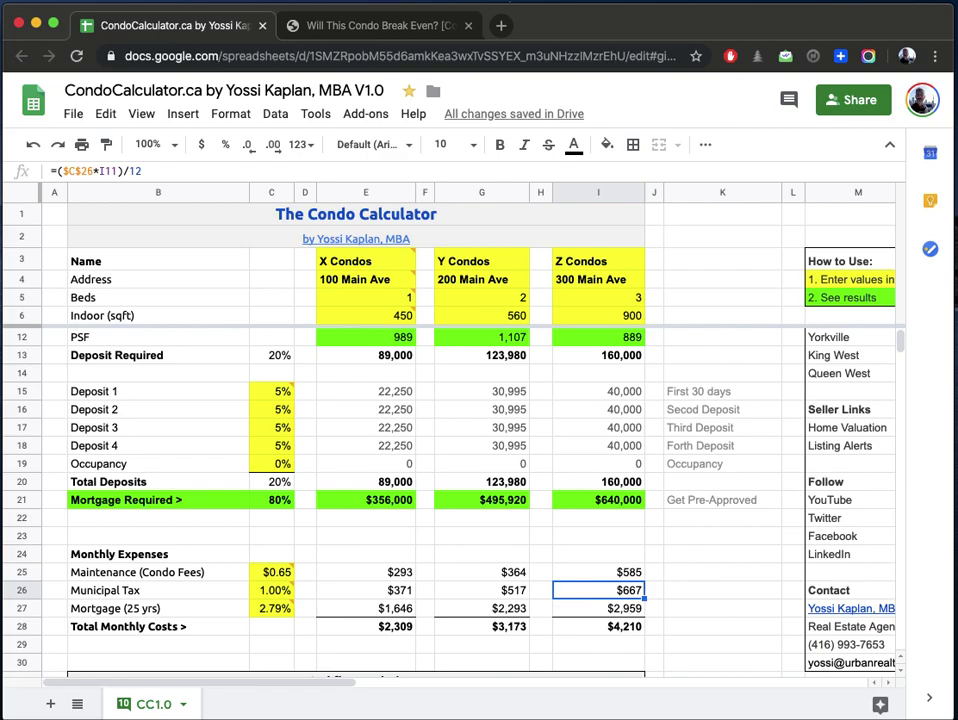
left_click(598, 608)
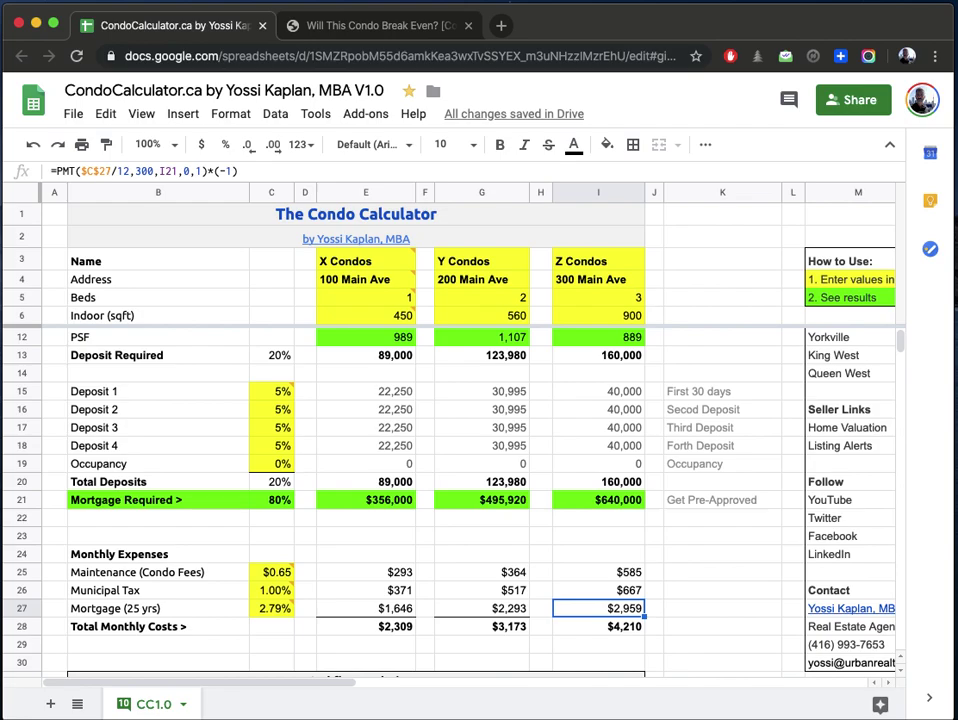
left_click(580, 502)
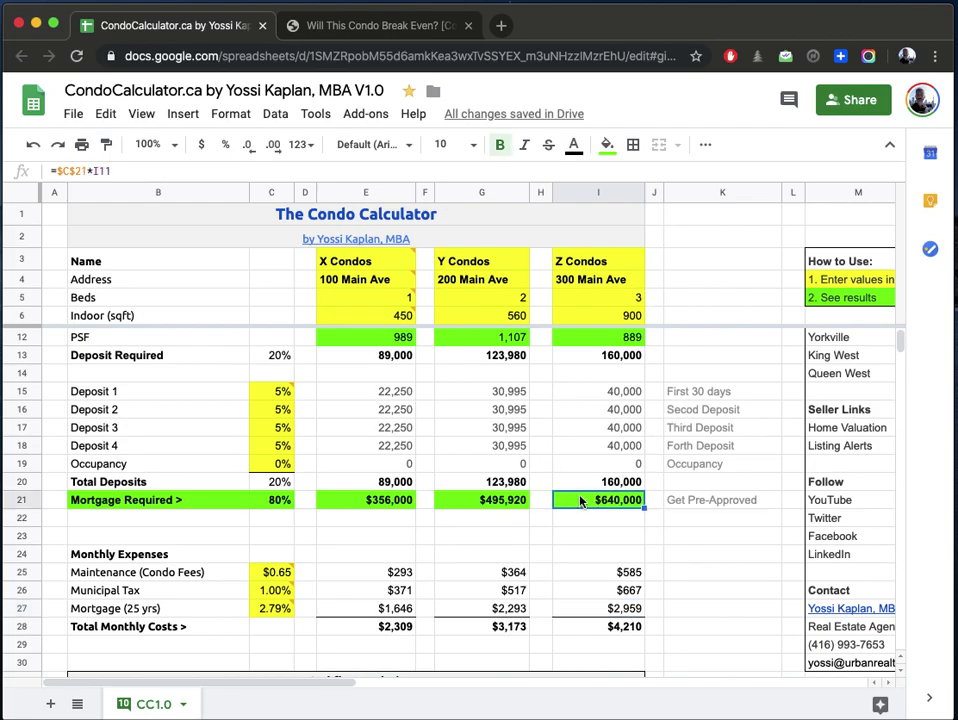
left_click(253, 610)
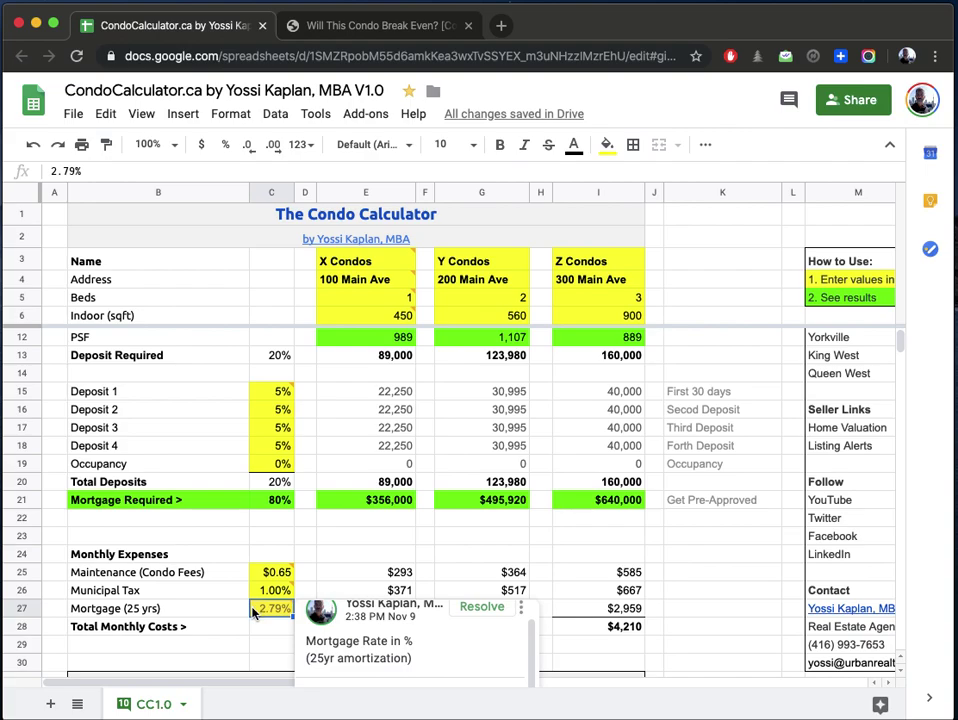
left_click(578, 607)
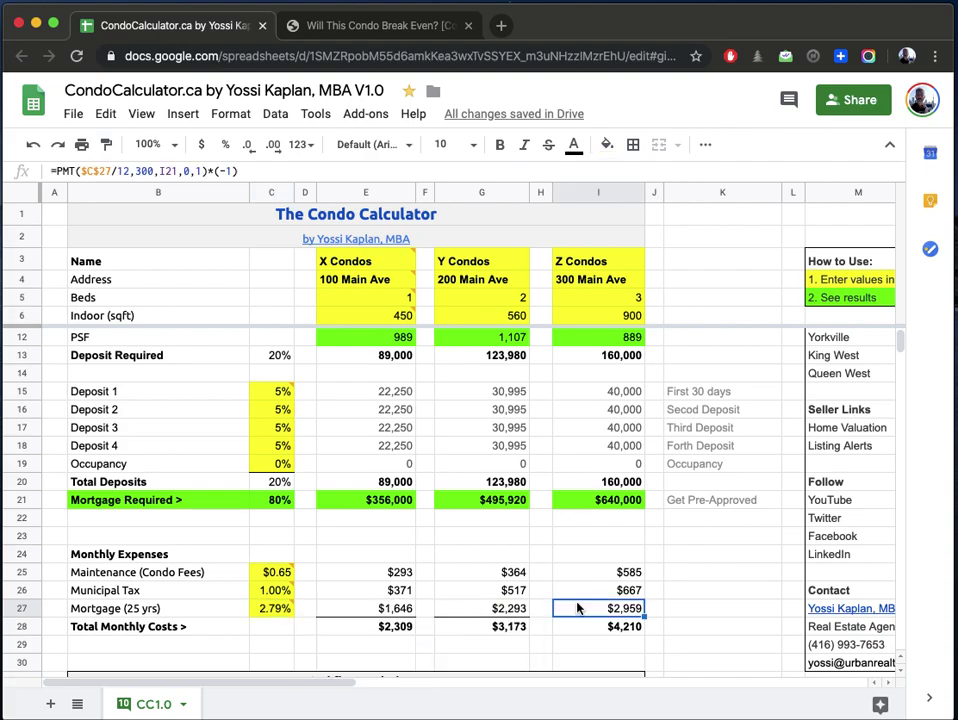
left_click(143, 171)
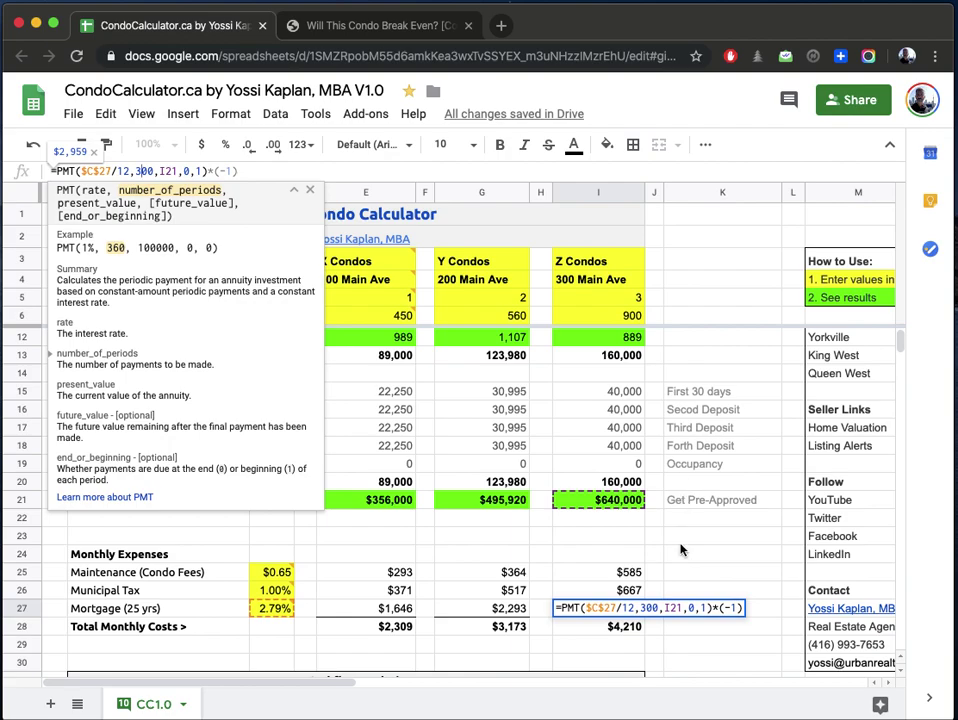
key("Escape")
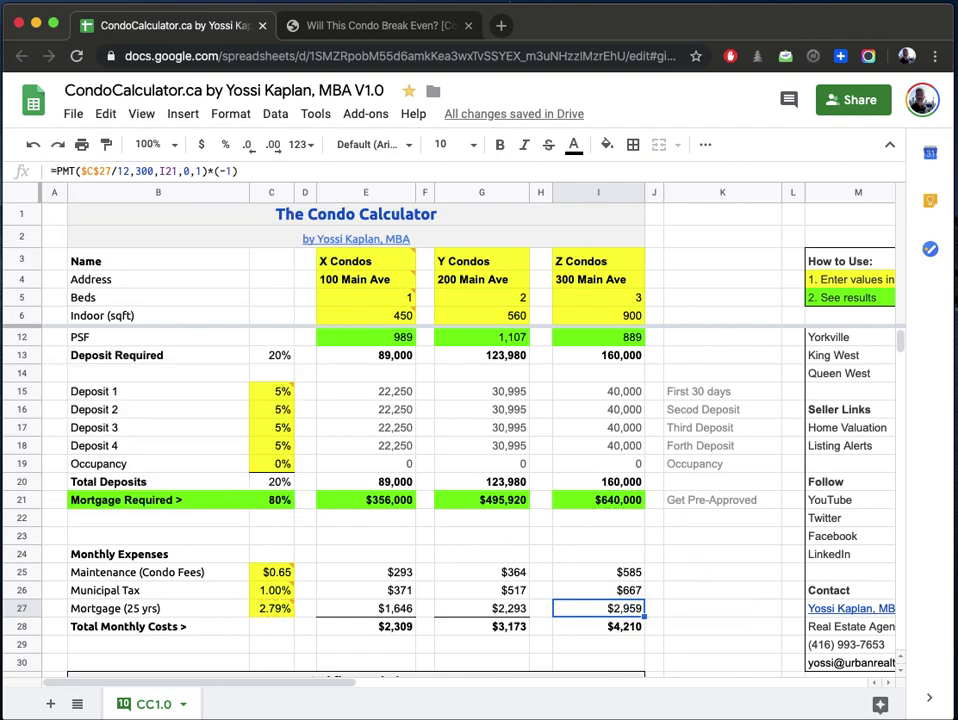
left_click(586, 627)
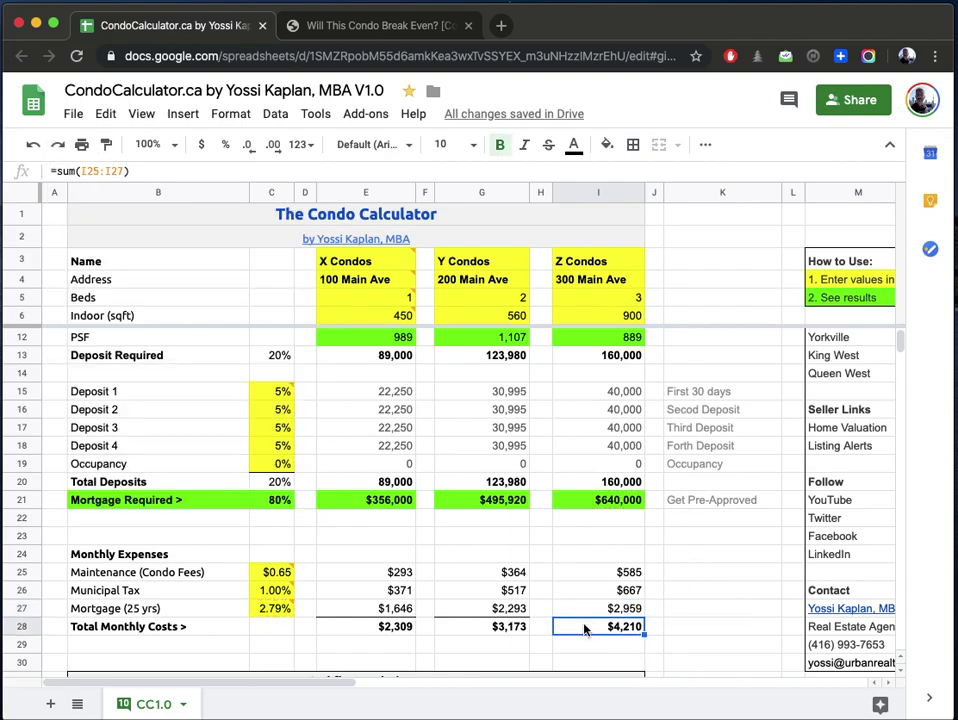
scroll(586, 627, "down", 3)
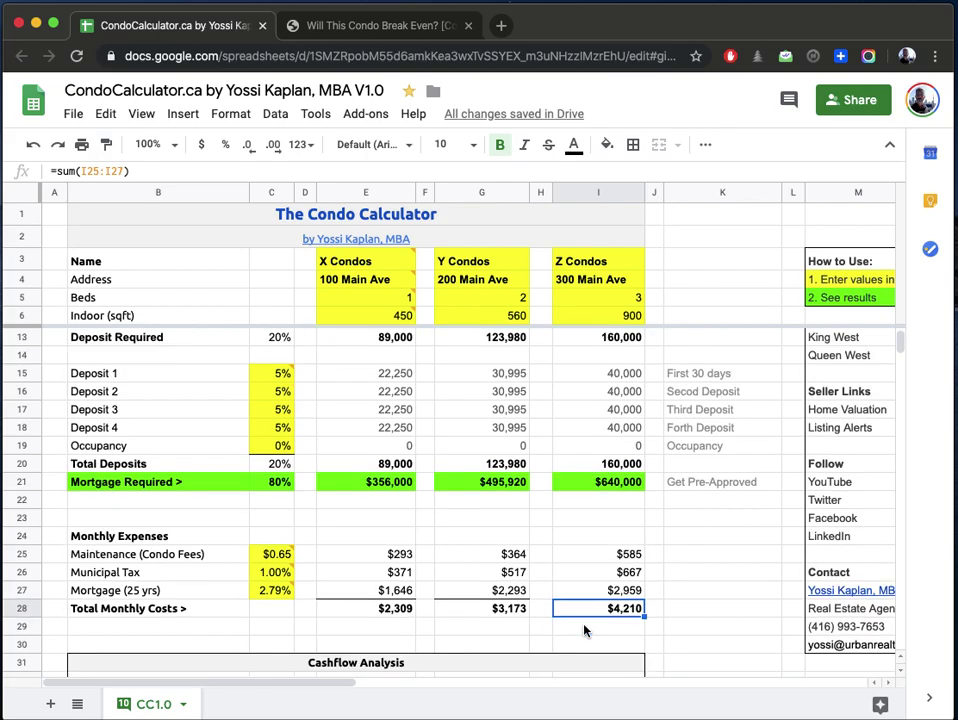
scroll(586, 627, "down", 2)
scroll(599, 594, "down", 1)
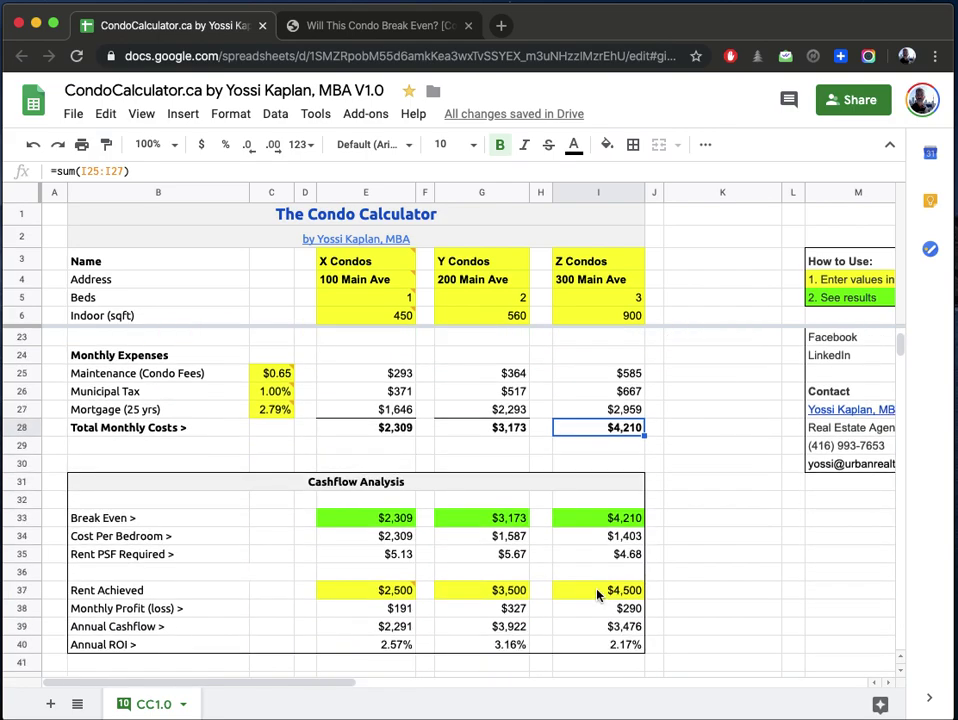
left_click(597, 590)
scroll(586, 597, "down", 1)
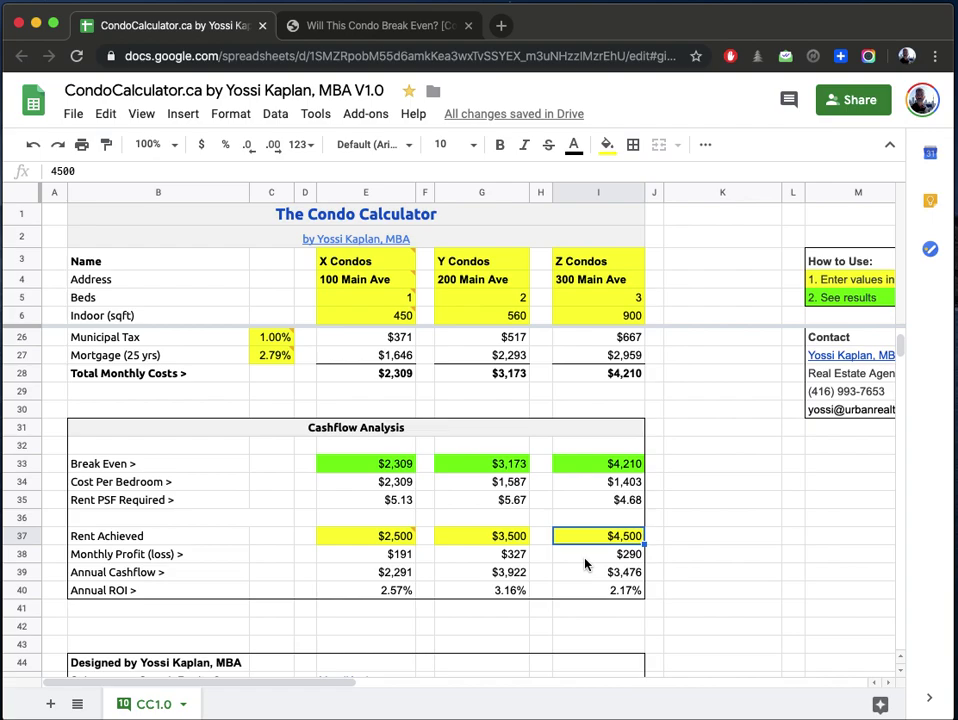
left_click(590, 556)
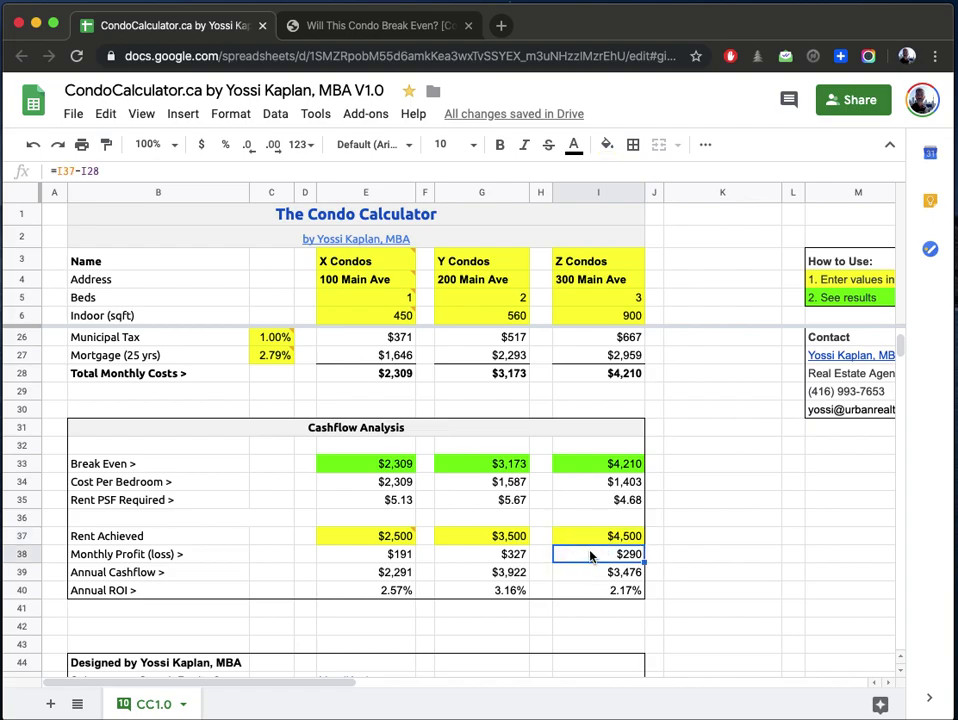
key("Down")
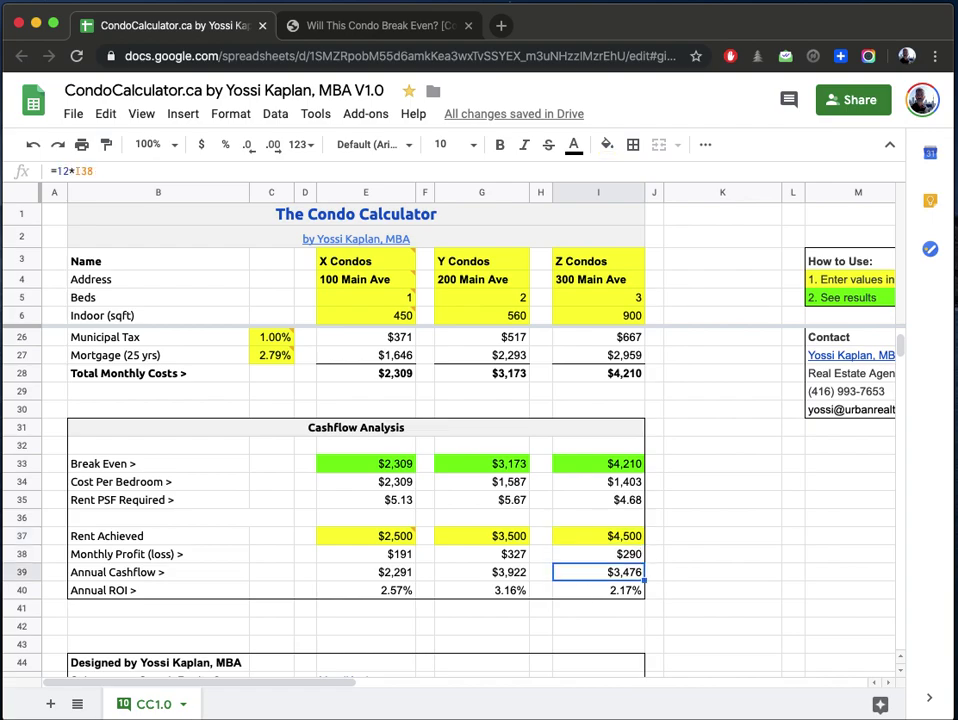
key("Down")
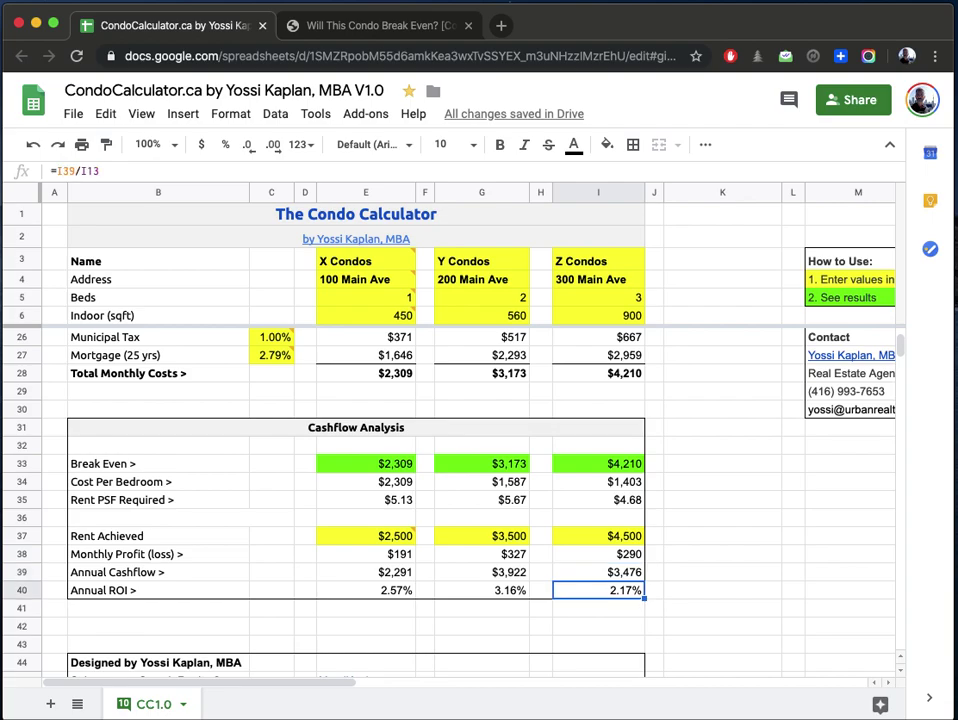
scroll(598, 551, "up", 5)
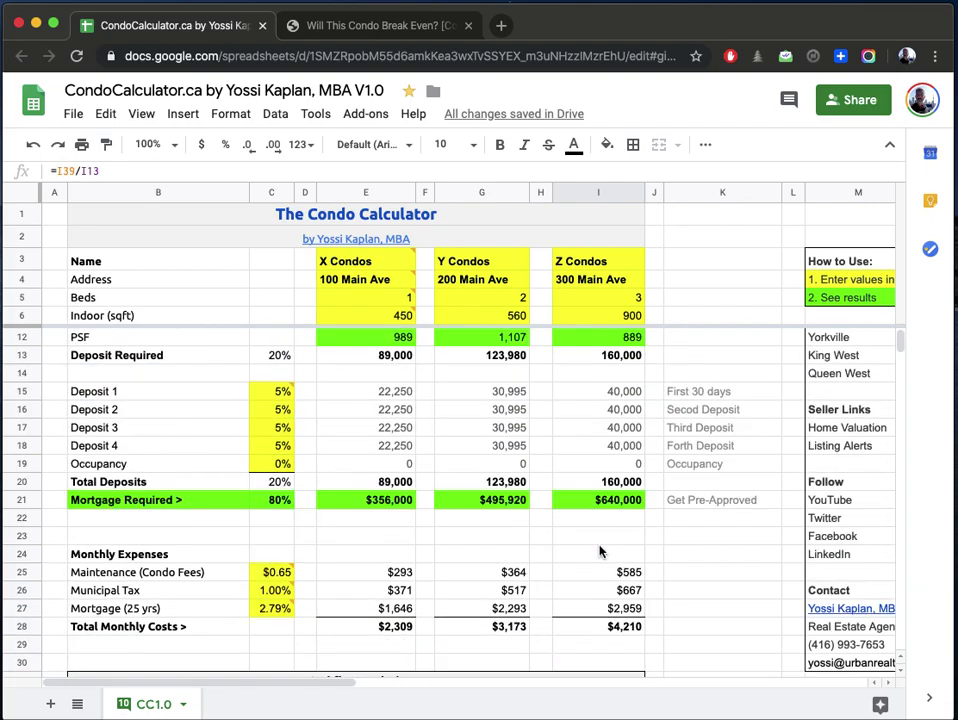
scroll(600, 551, "up", 3)
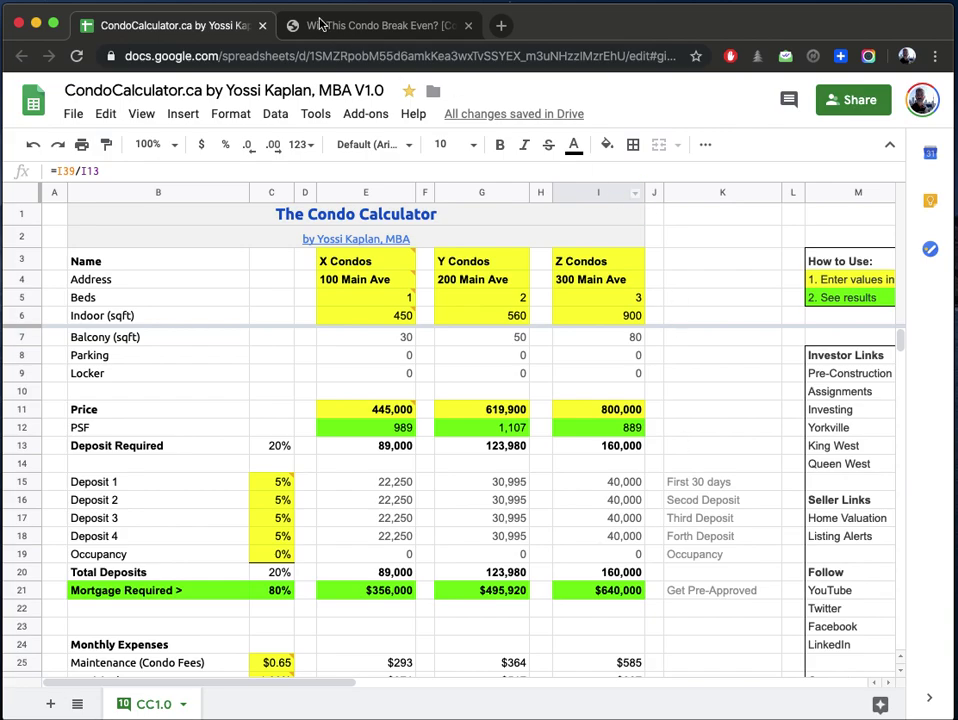
left_click(368, 24)
scroll(453, 325, "up", 10)
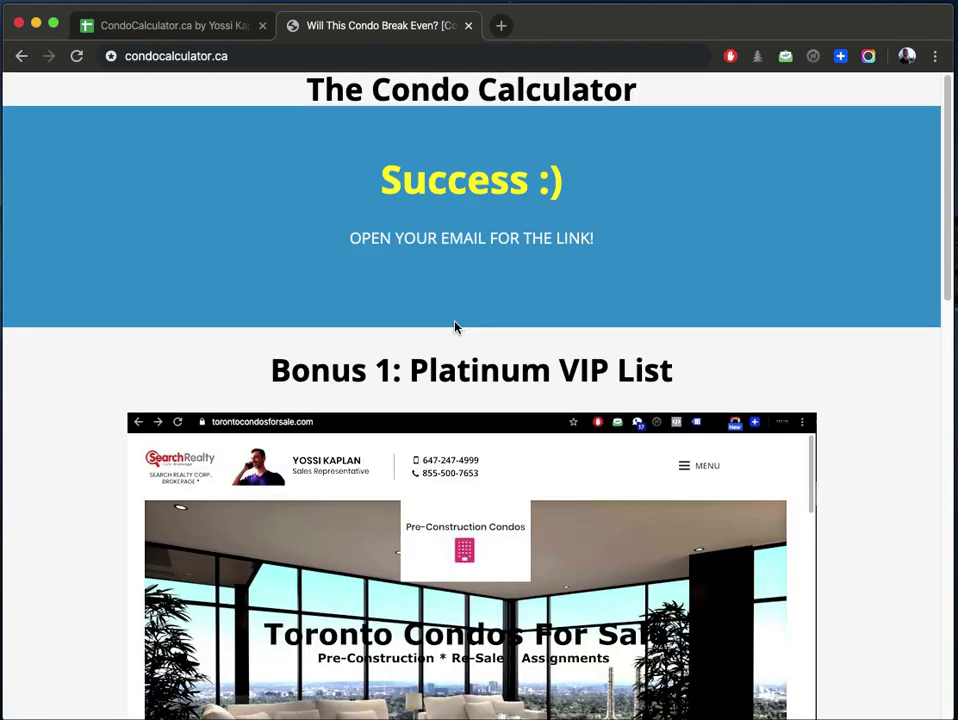
scroll(289, 218, "down", 4)
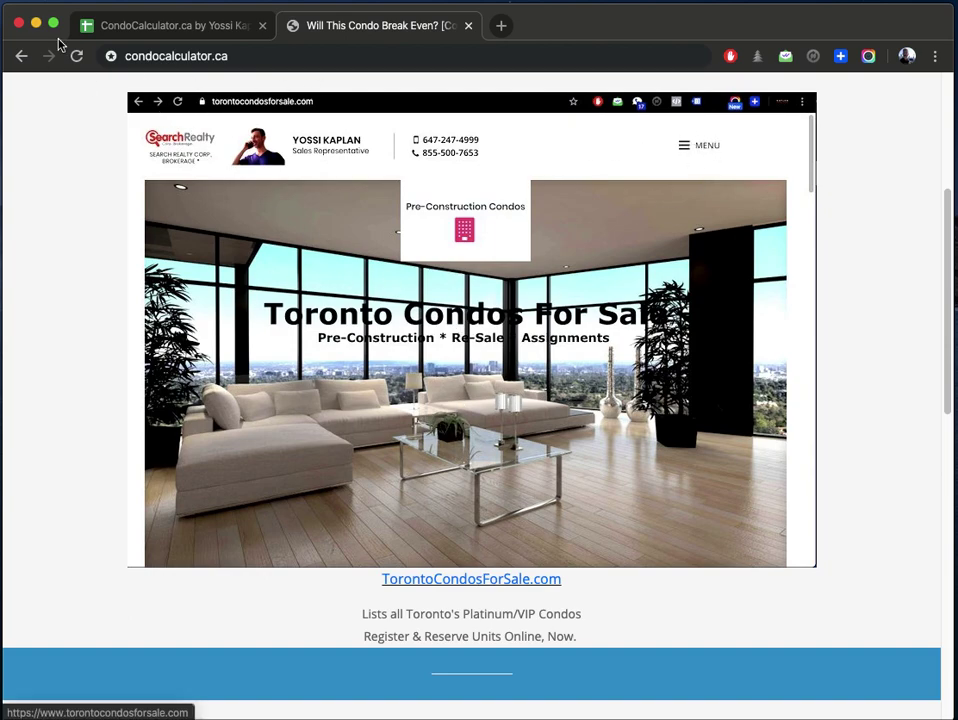
left_click(120, 25)
Step: Change the mortgage rate to 2.65%
scroll(520, 481, "down", 3)
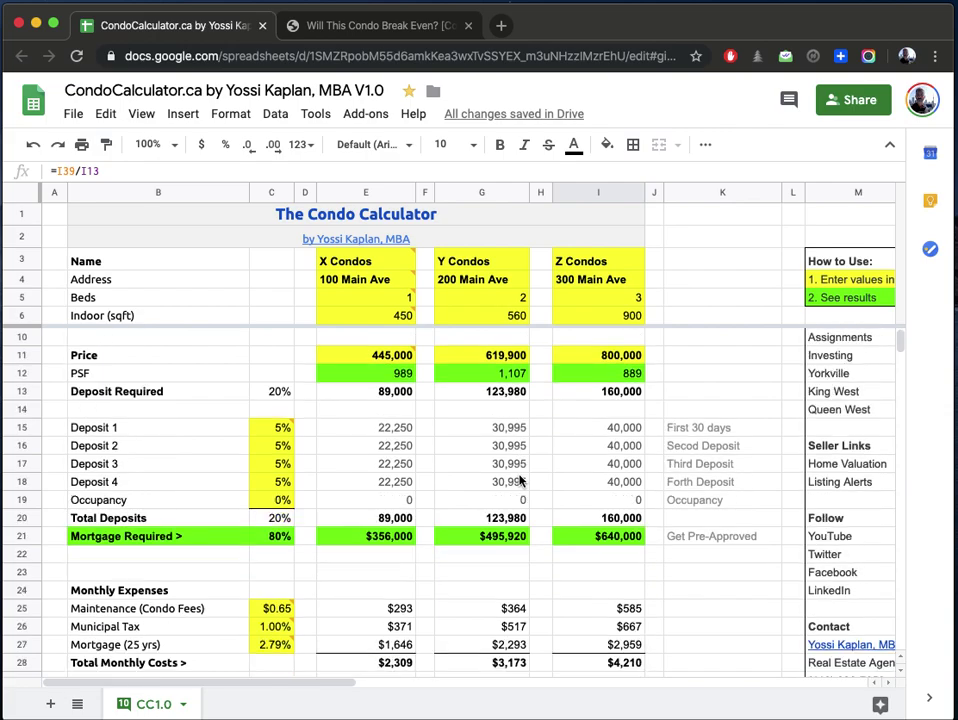
scroll(520, 481, "down", 2)
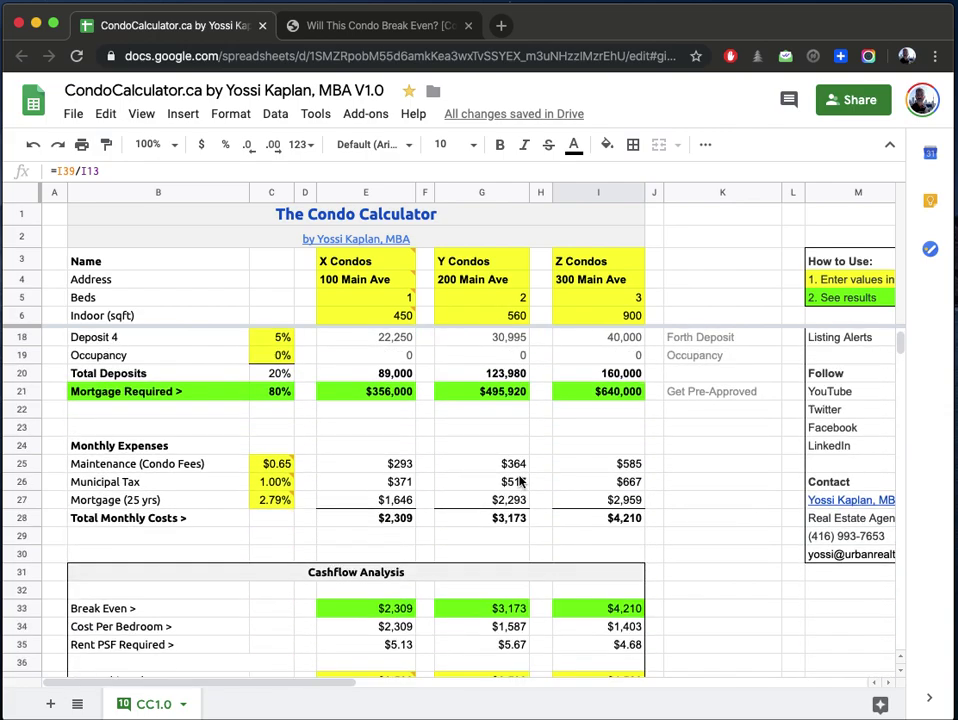
scroll(520, 481, "up", 2)
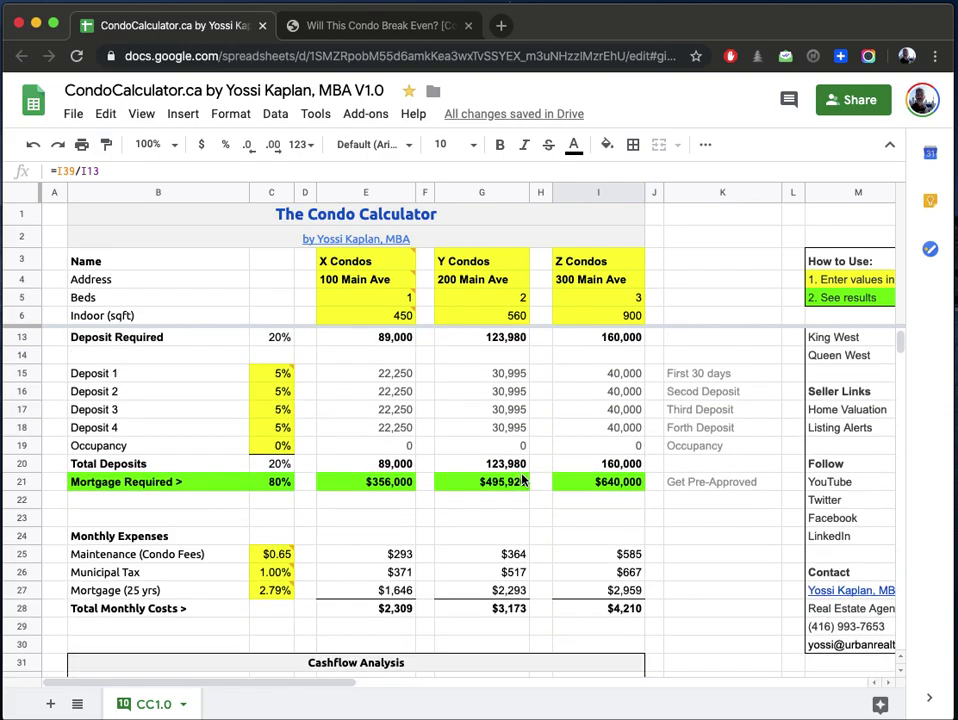
mouse_move(282, 590)
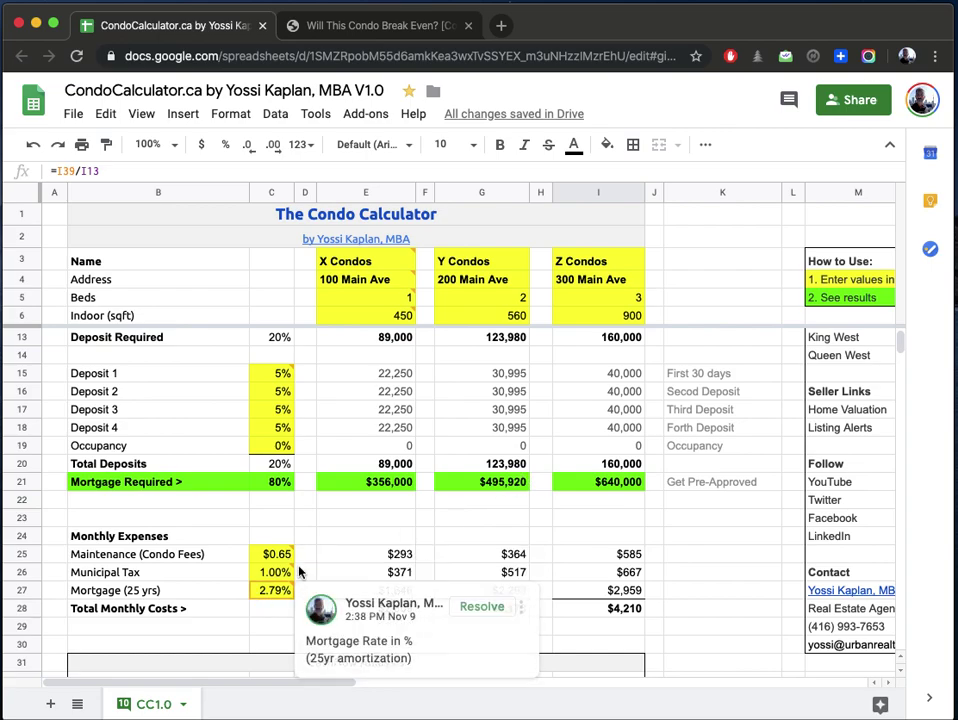
left_click(267, 592)
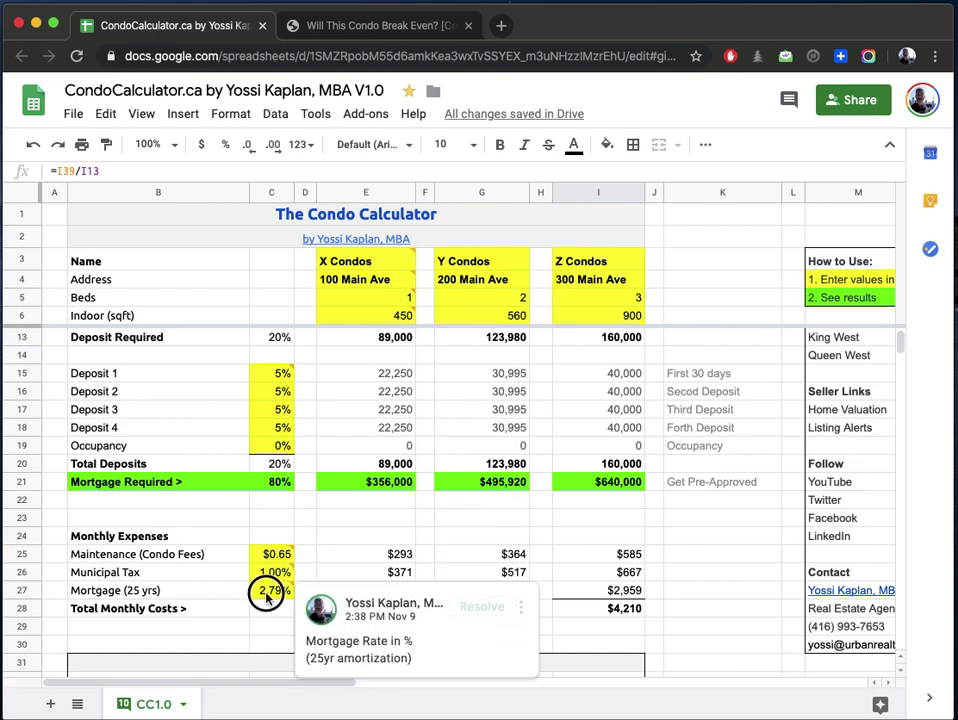
type("2.65")
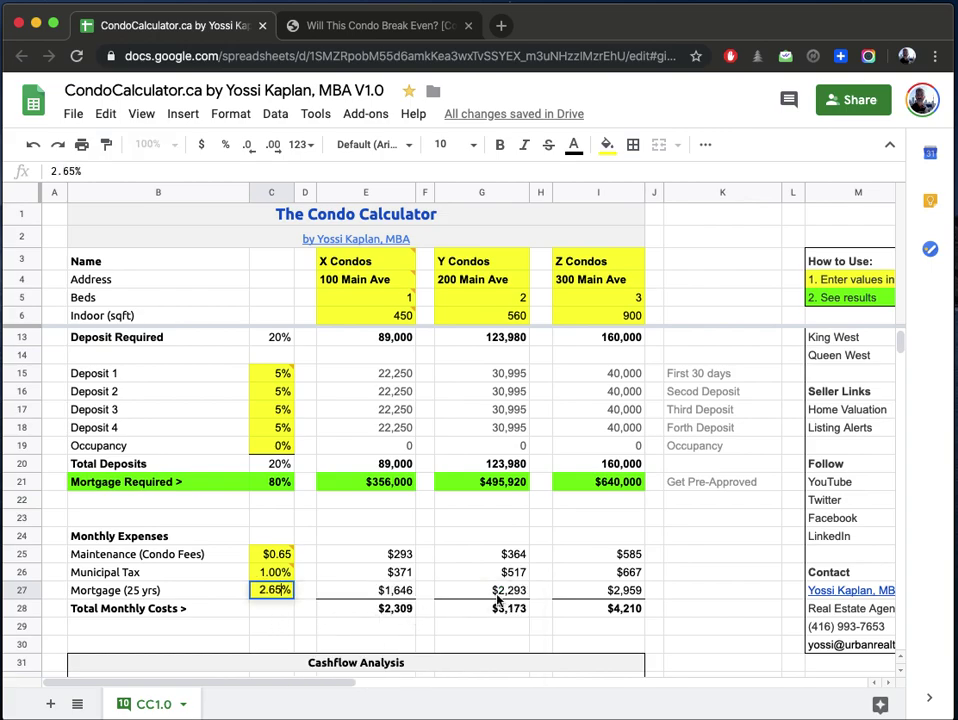
key("Return")
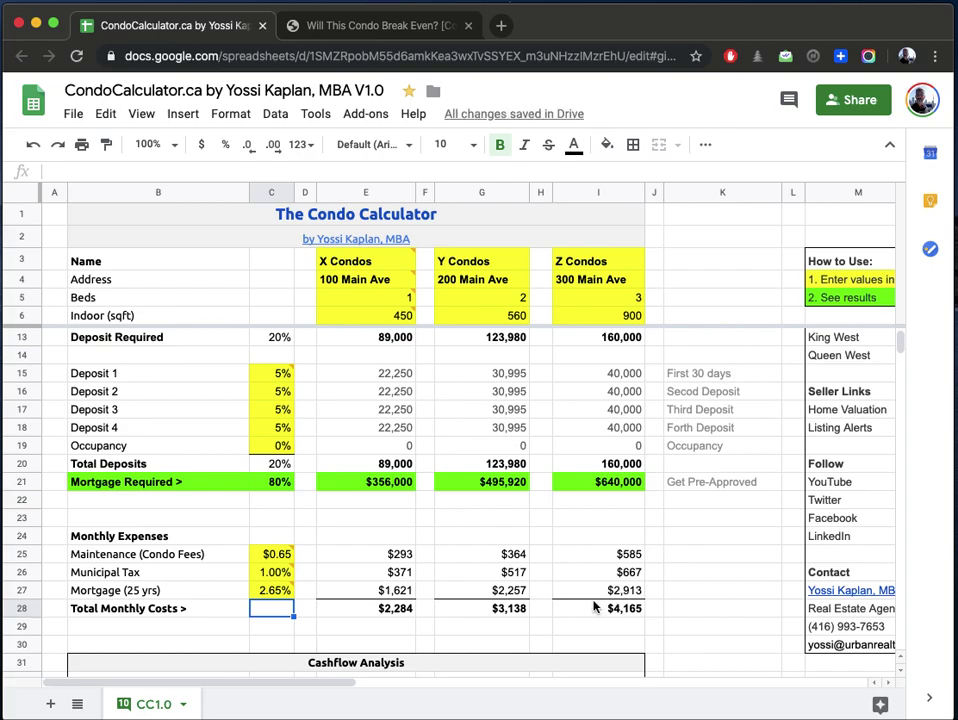
Step: Set the condo fee rate in C25 to $0.55, then to $0.70 per sqft
key("Up")
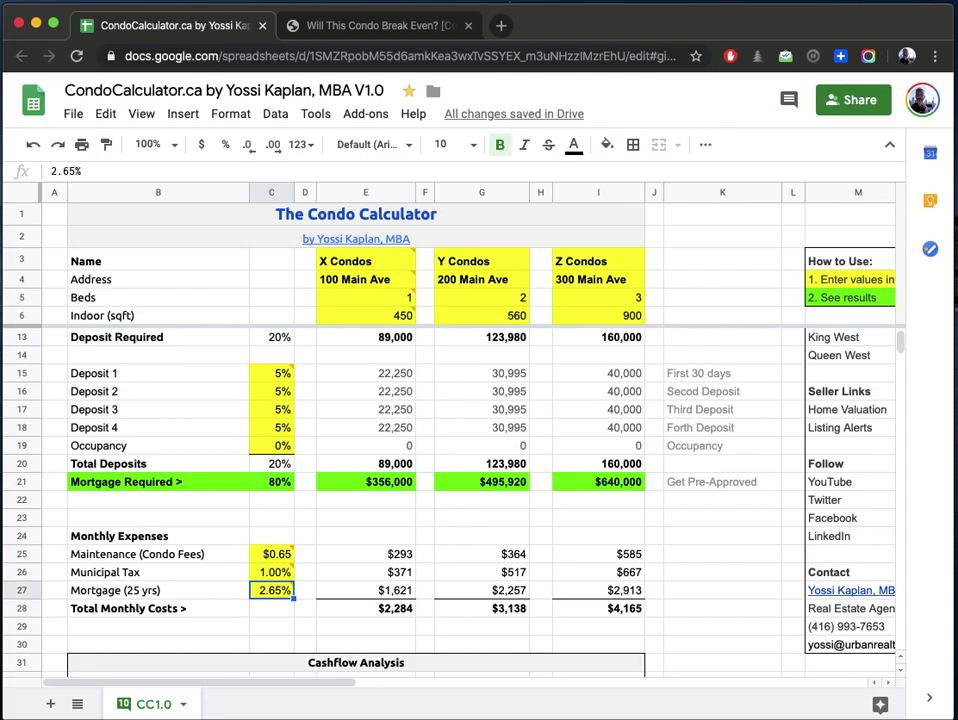
key("Up")
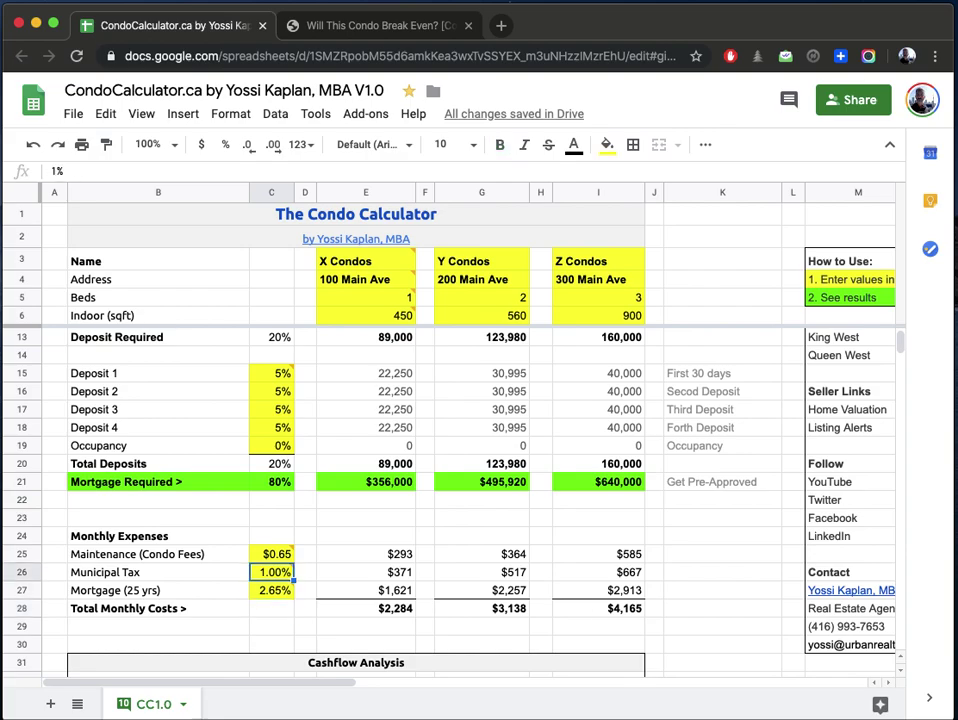
key("Up")
type(".55")
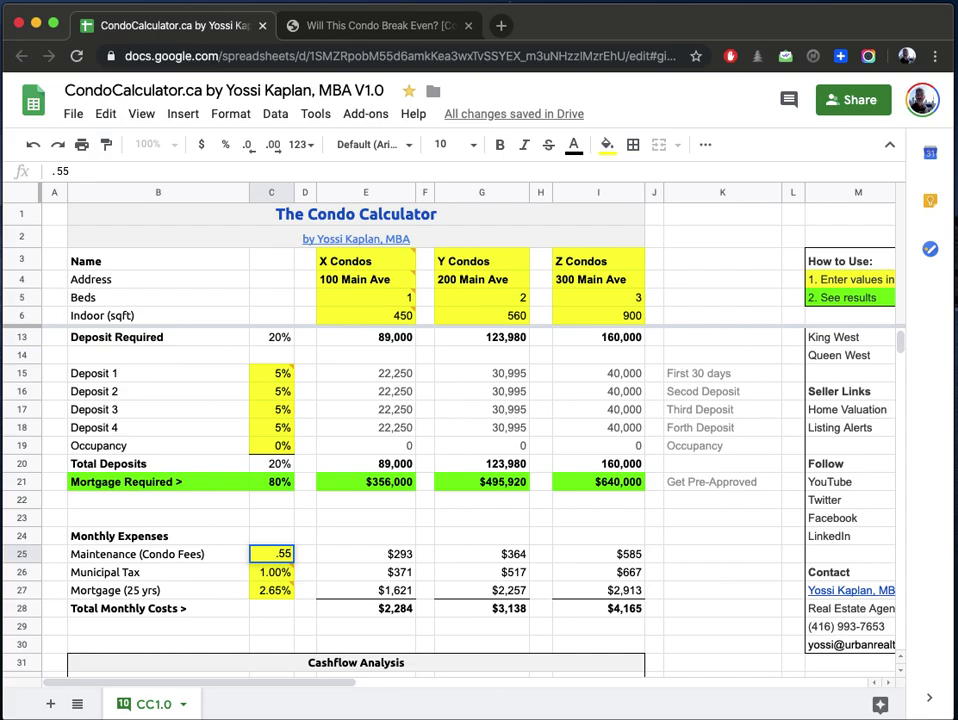
key("Return")
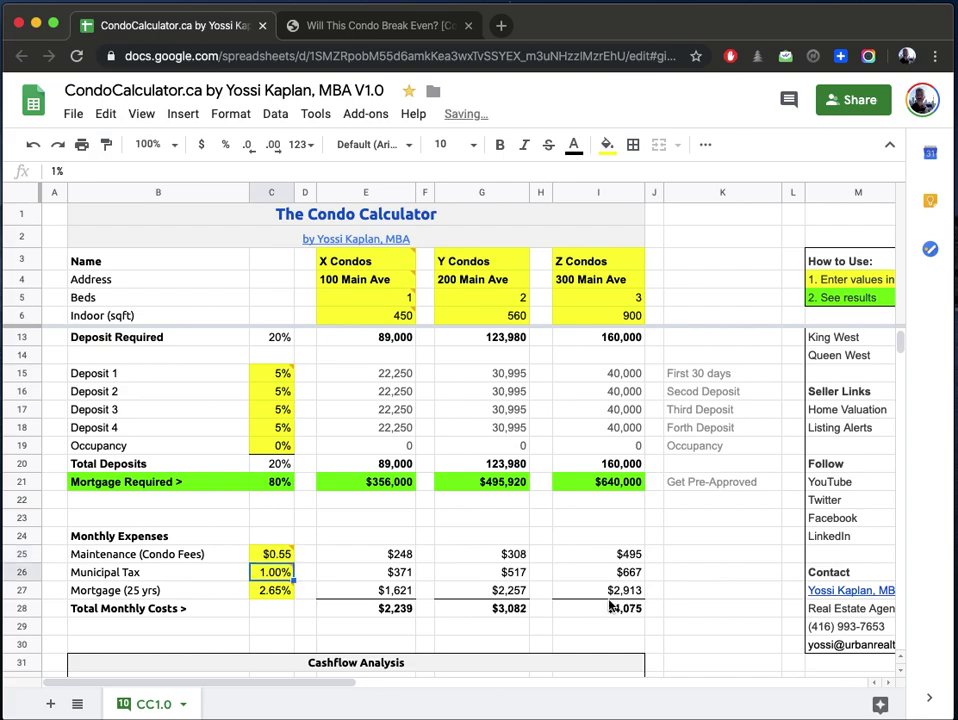
left_click(280, 554)
type(".70")
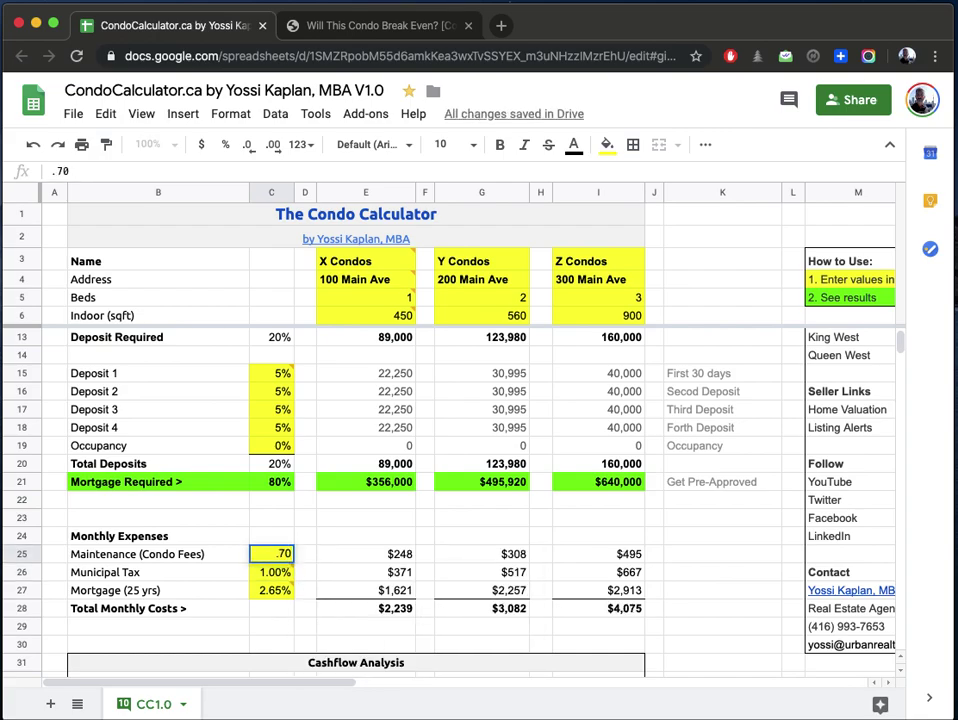
key("Return")
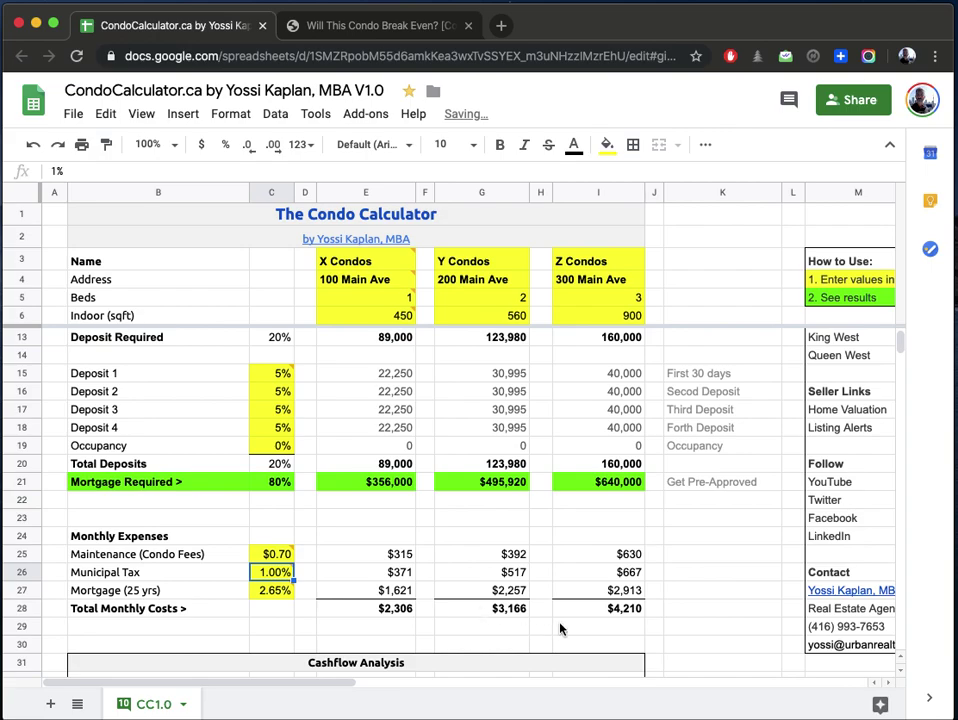
scroll(586, 582, "up", 3)
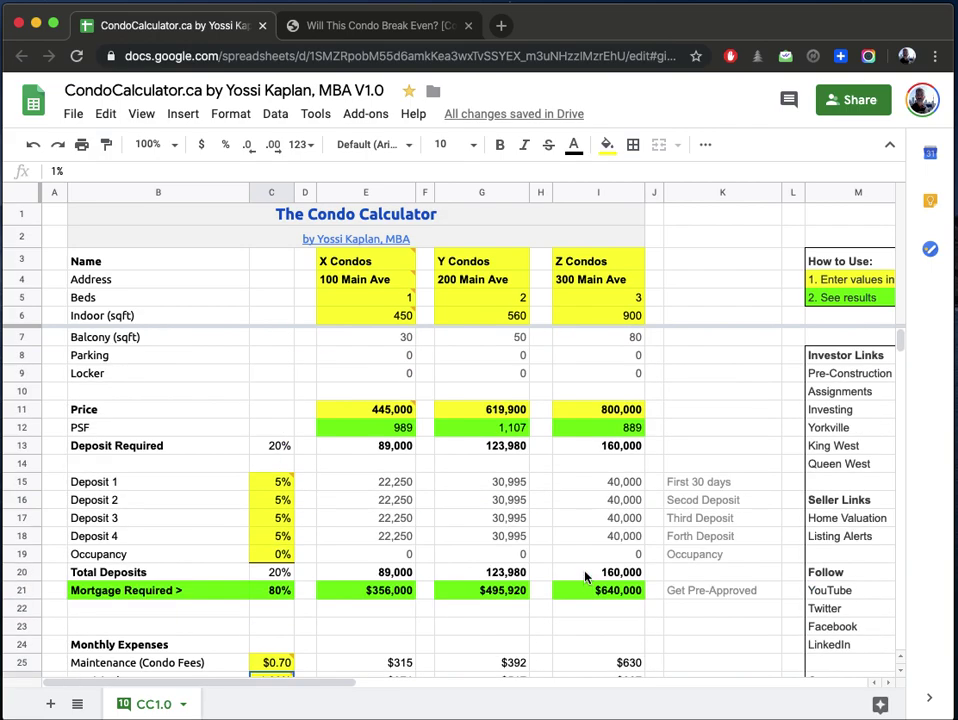
left_click(599, 410)
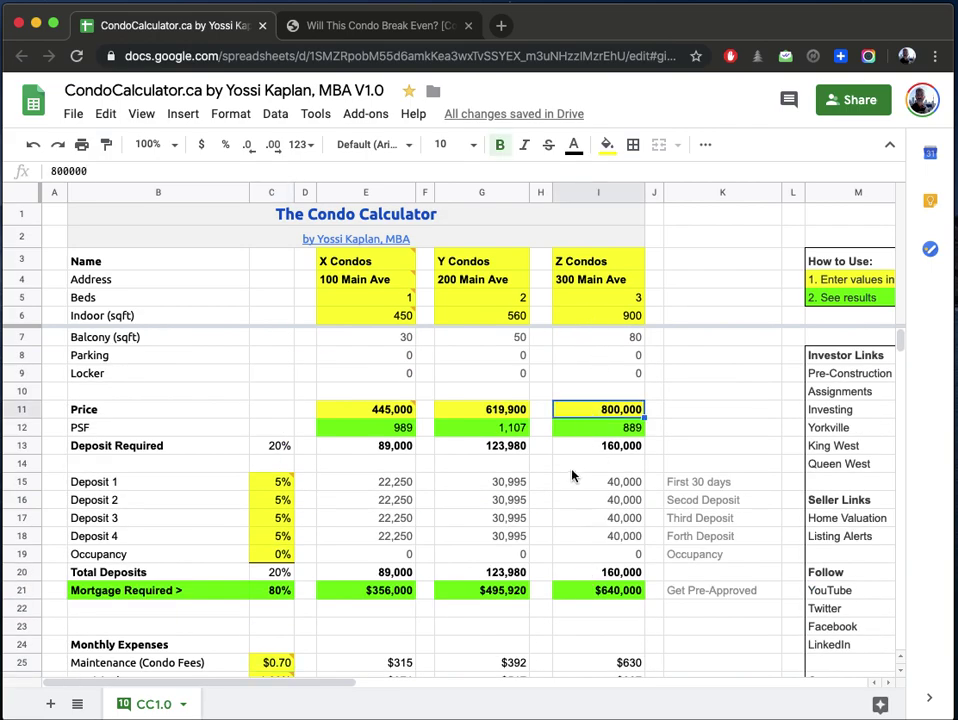
left_click(601, 315)
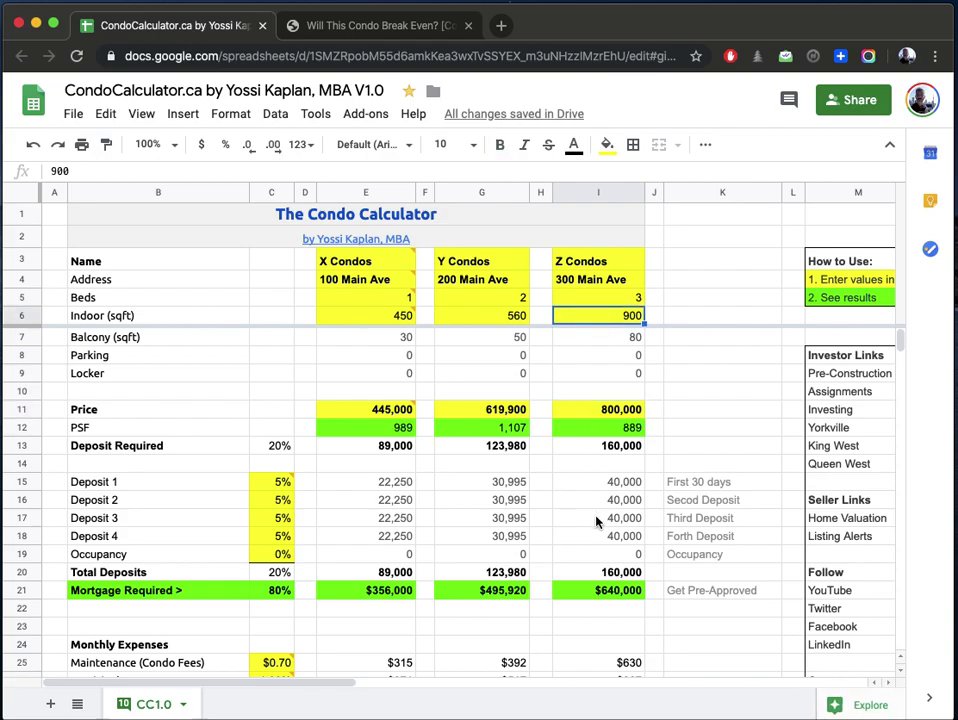
scroll(589, 528, "down", 3)
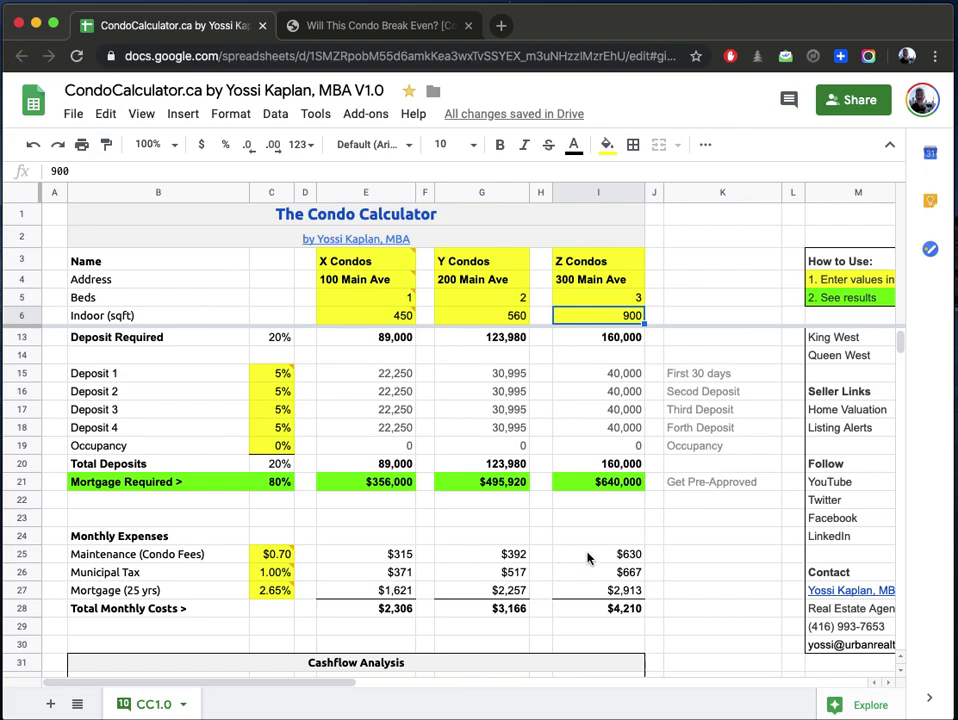
scroll(588, 561, "up", 3)
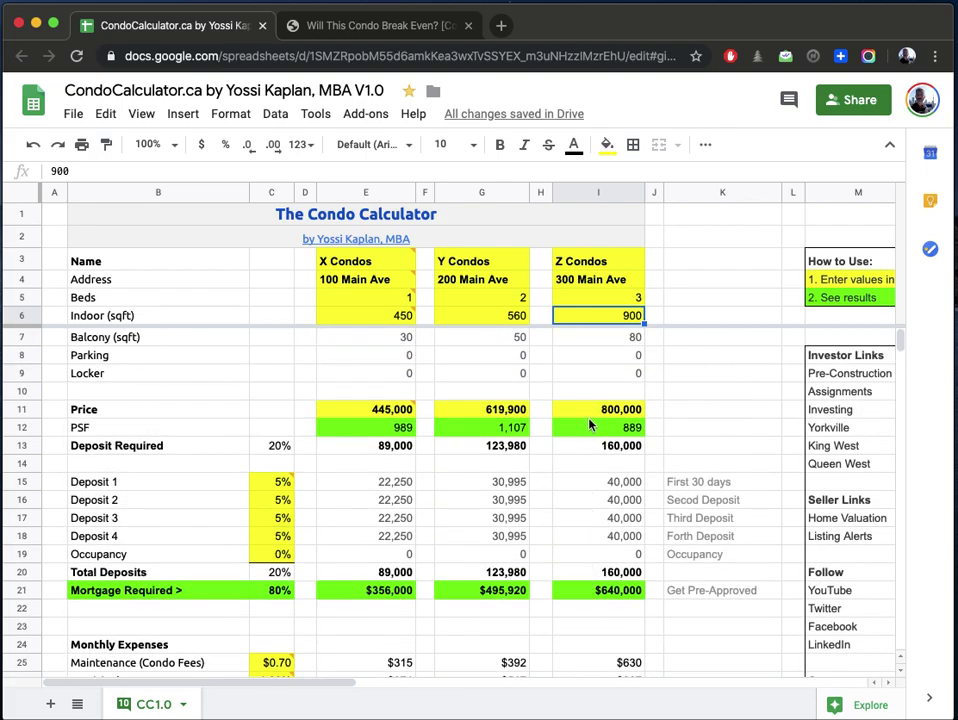
type("800")
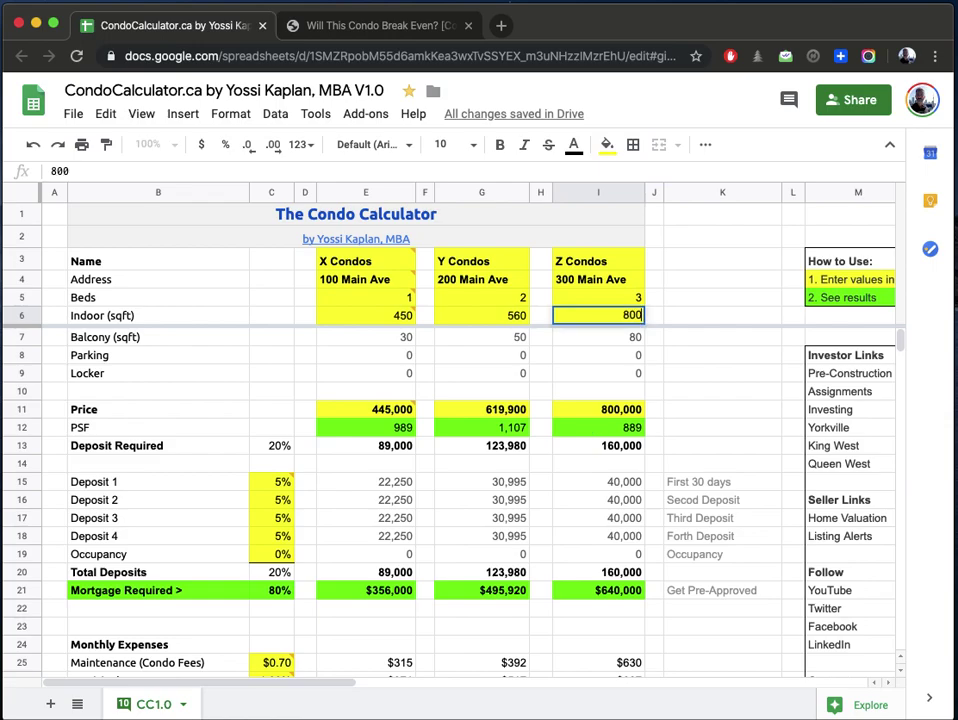
scroll(617, 450, "down", 3)
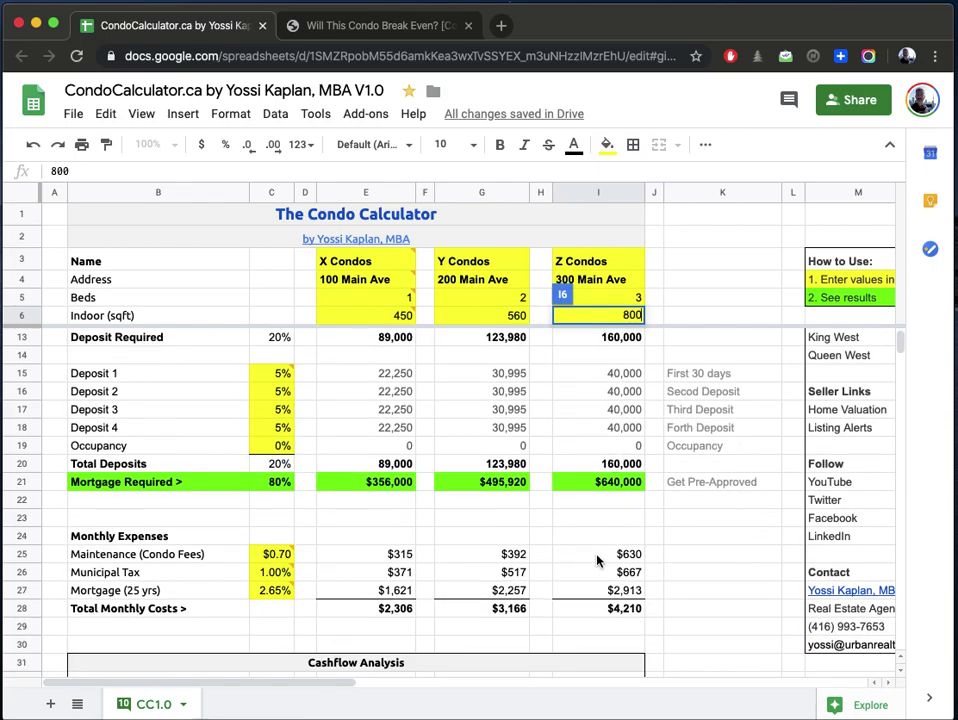
key("Return")
type("80")
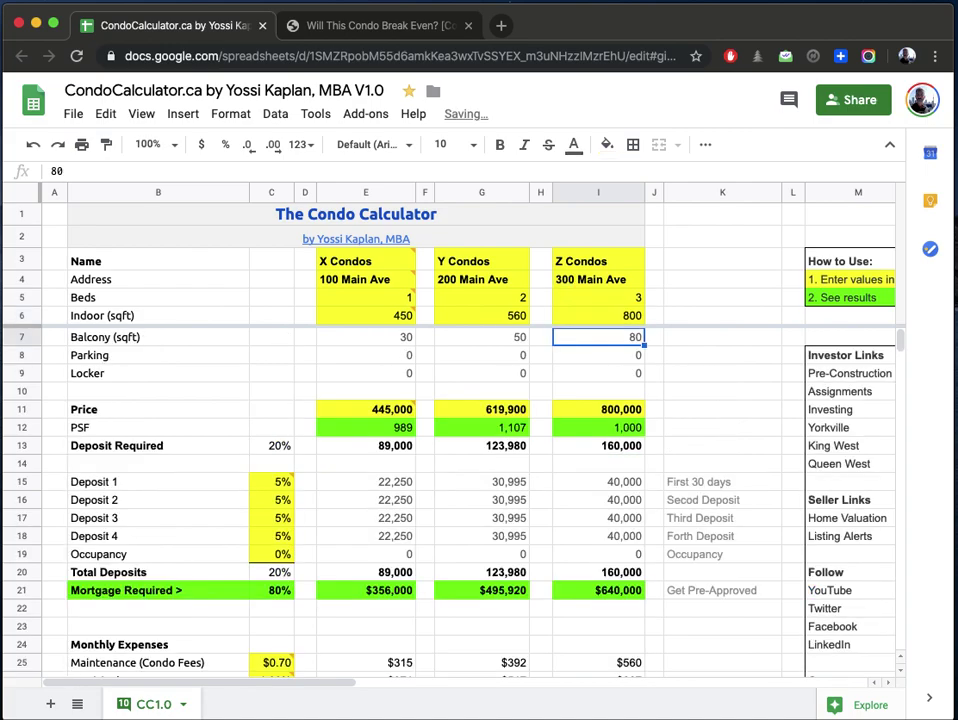
scroll(618, 556, "down", 3)
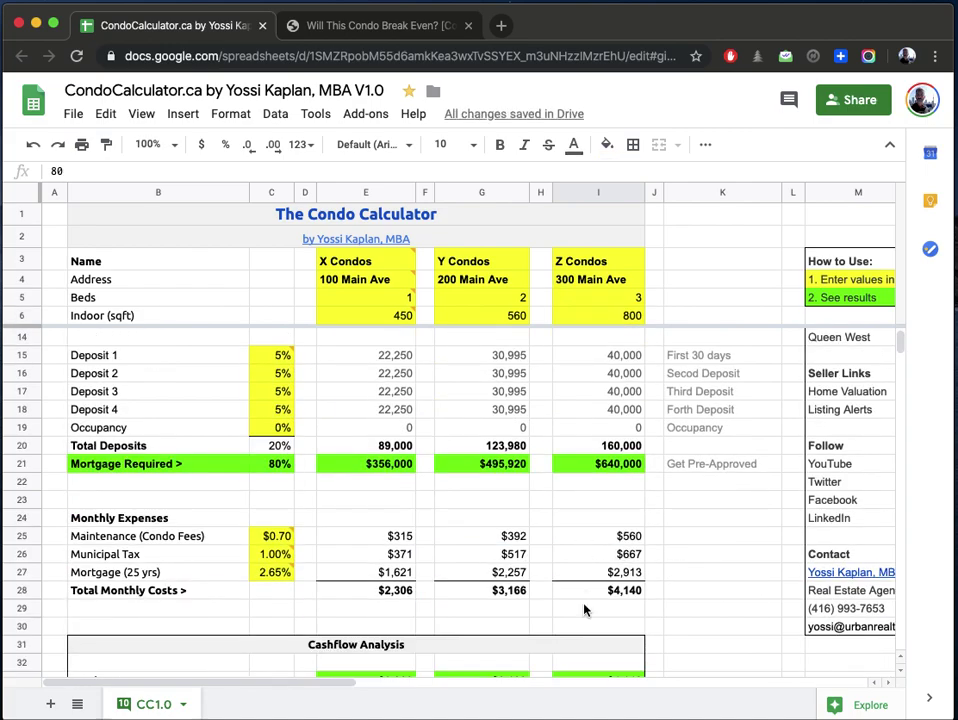
scroll(585, 599, "up", 3)
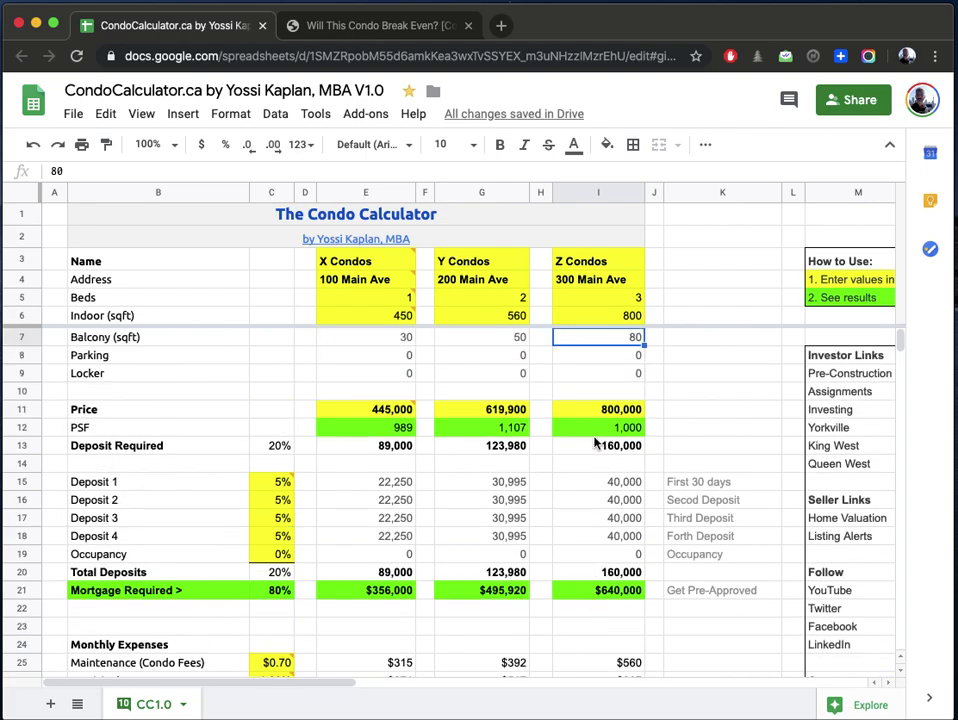
left_click(600, 317)
type("900")
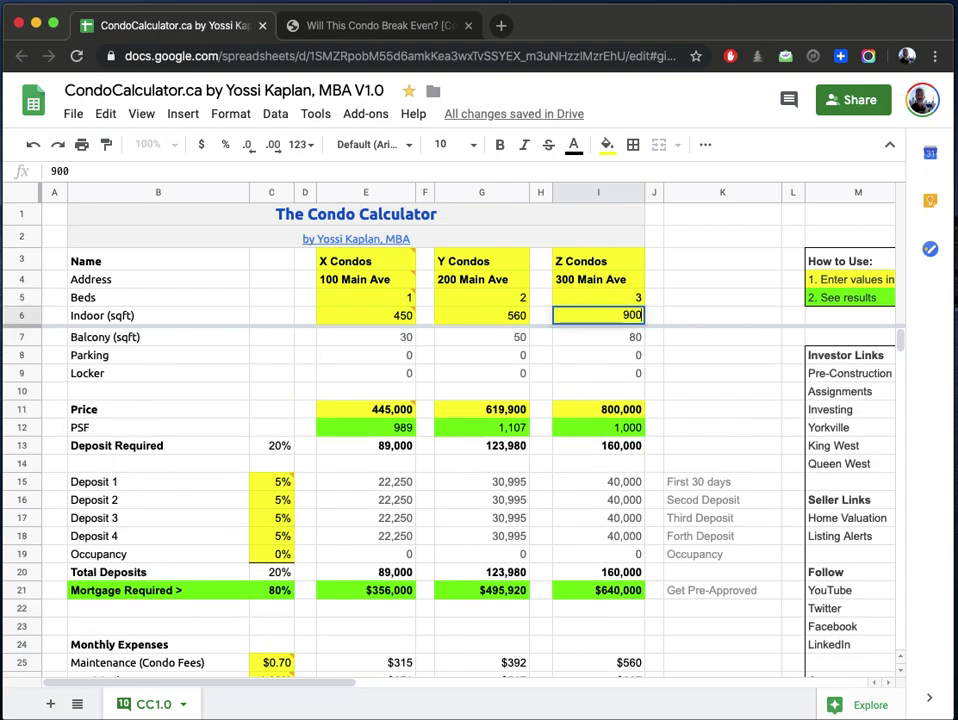
key("Return")
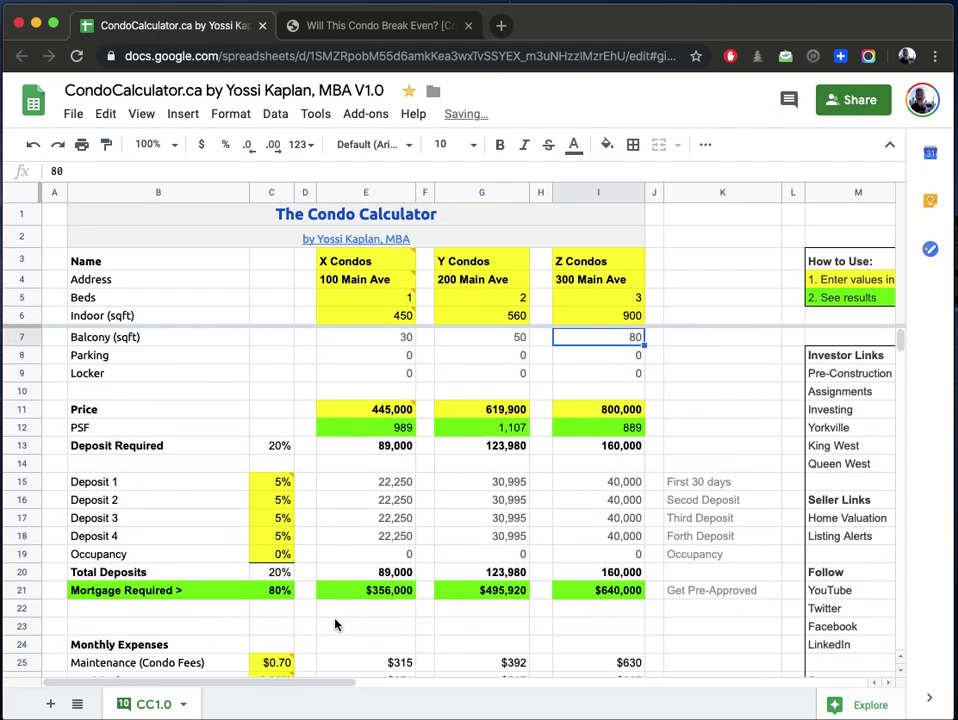
scroll(337, 557, "down", 5)
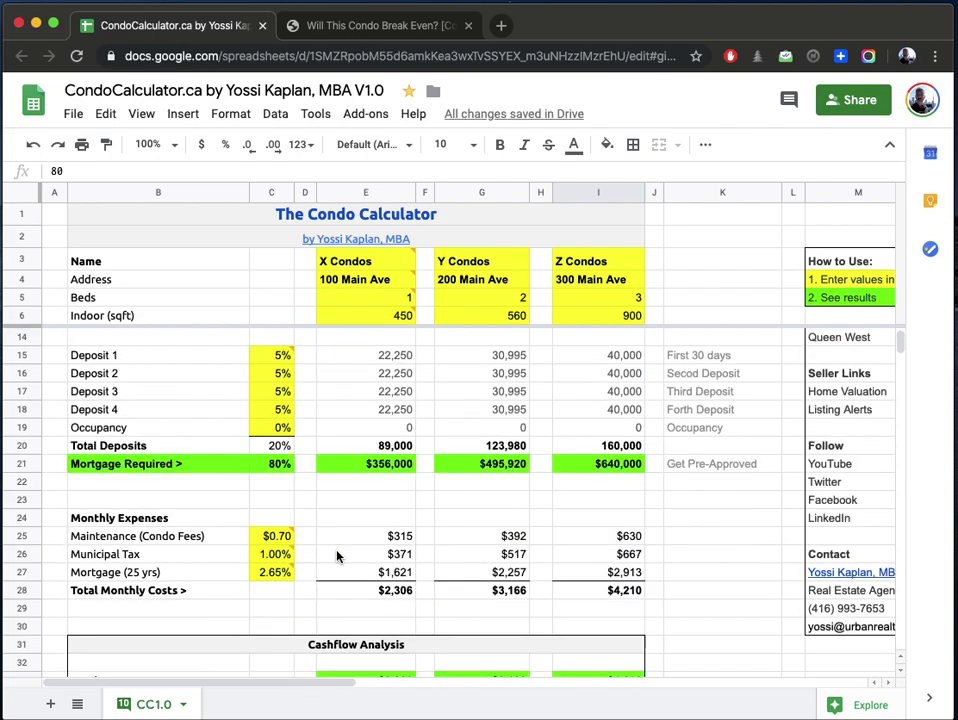
scroll(337, 557, "down", 2)
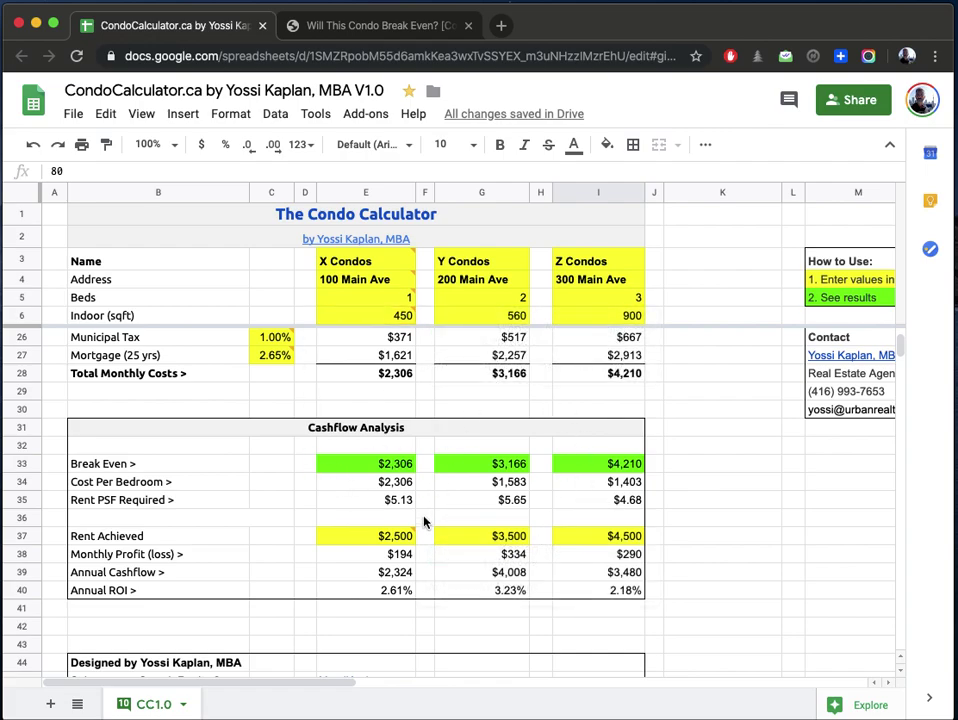
Step: Enter 400 sq ft in E6 and a 409,000 price in E11 for X Condos
left_click(370, 315)
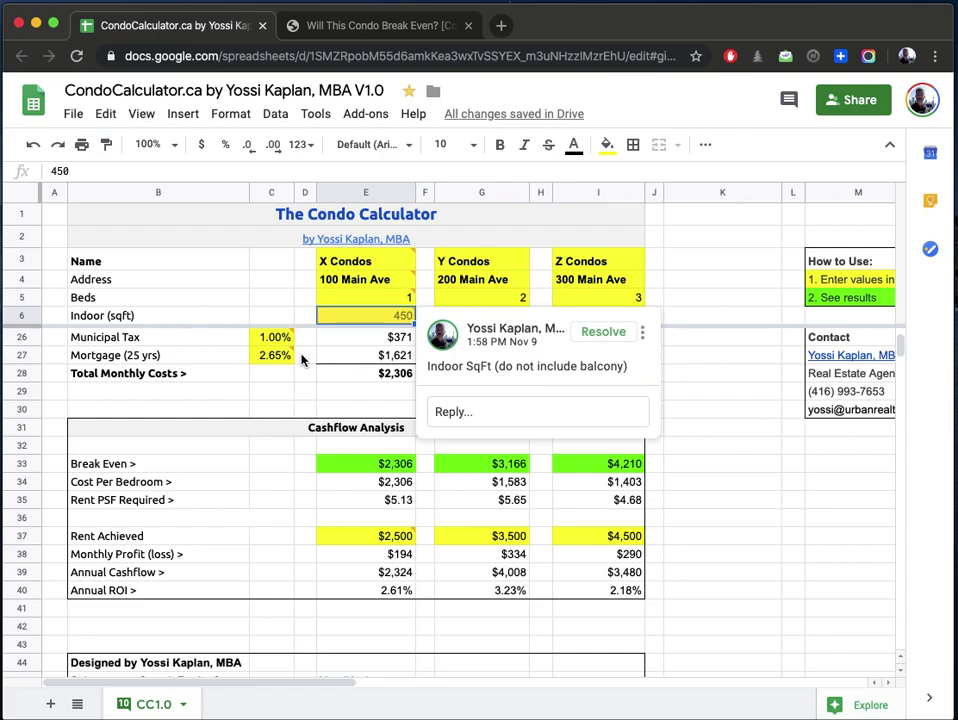
left_click(360, 298)
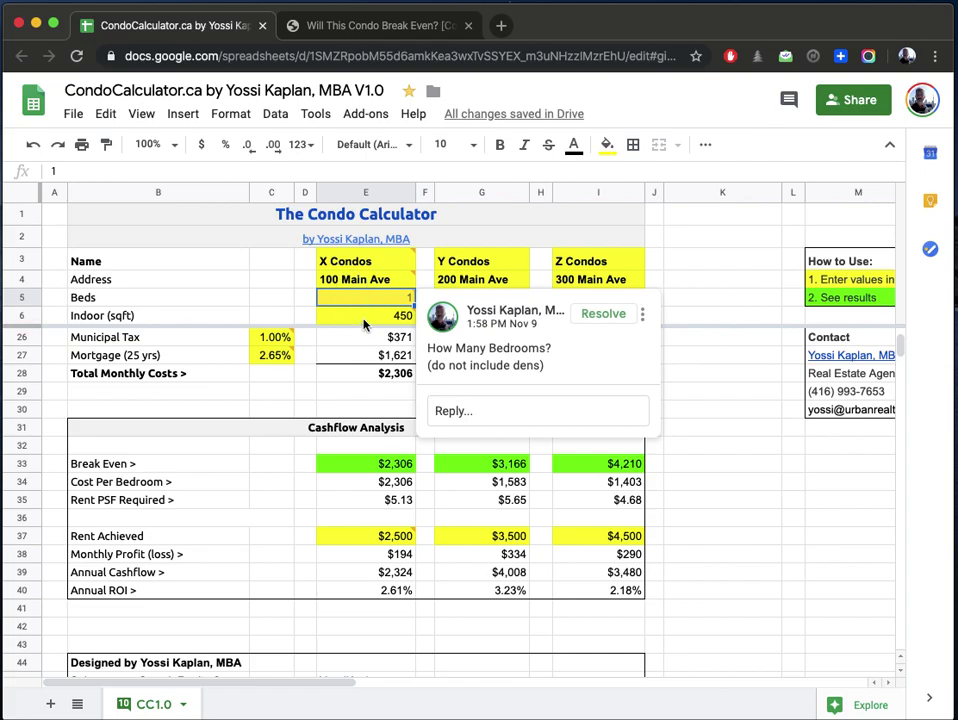
key("Down")
type("400")
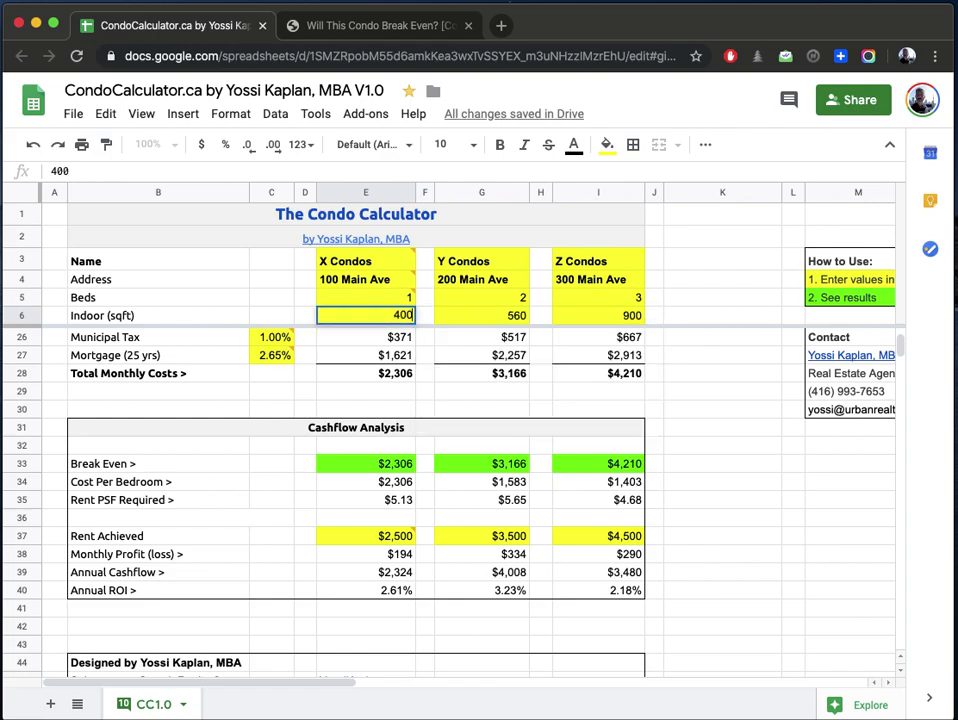
key("Return")
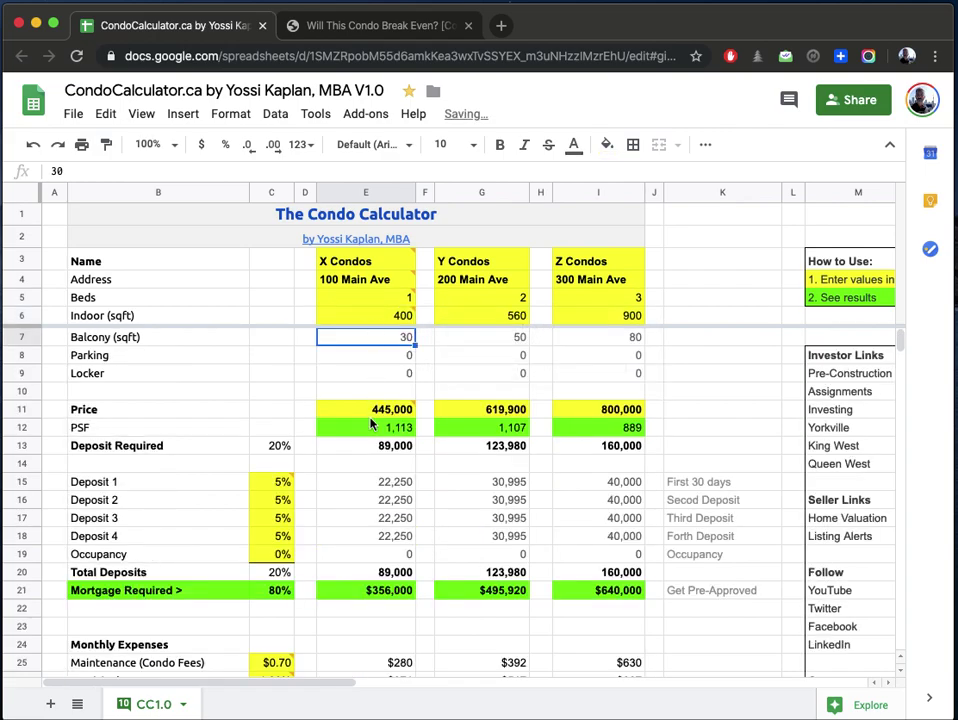
left_click(361, 411)
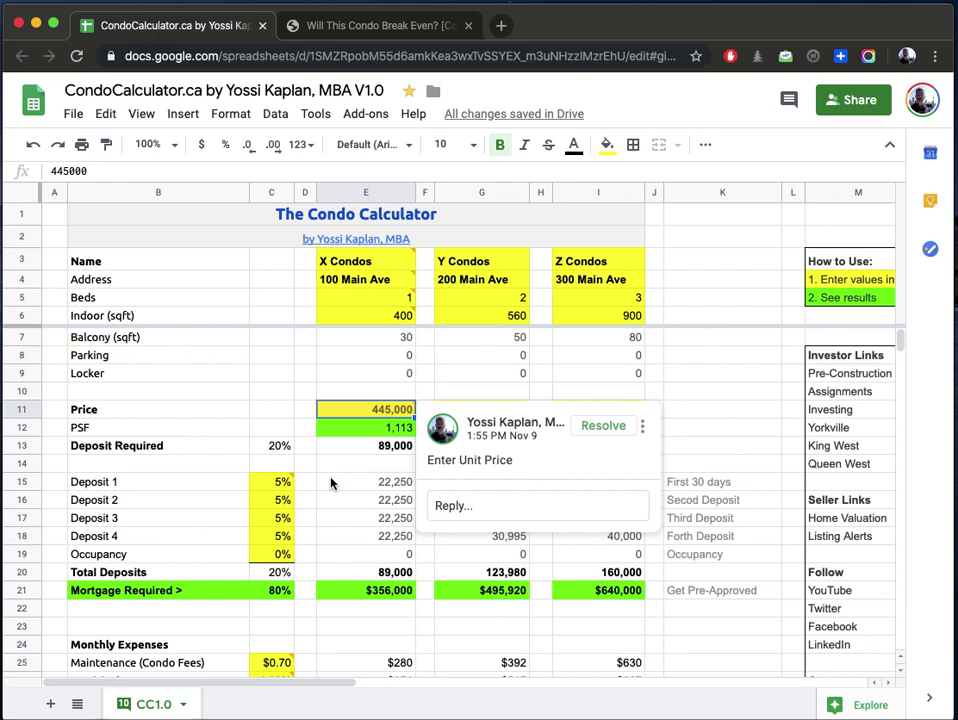
type("409,000")
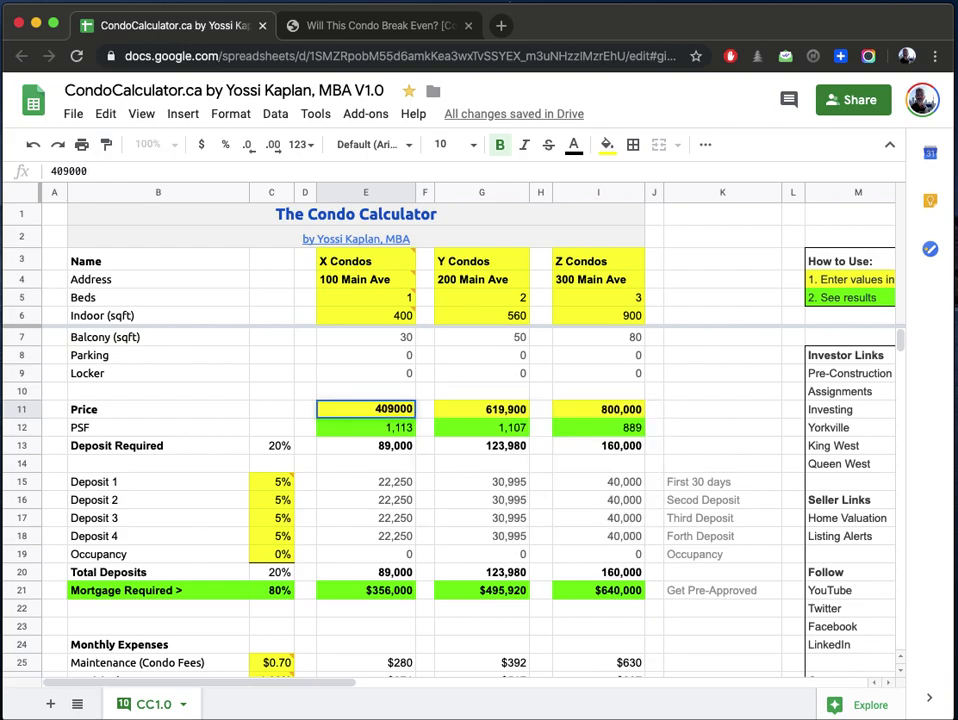
key("Return")
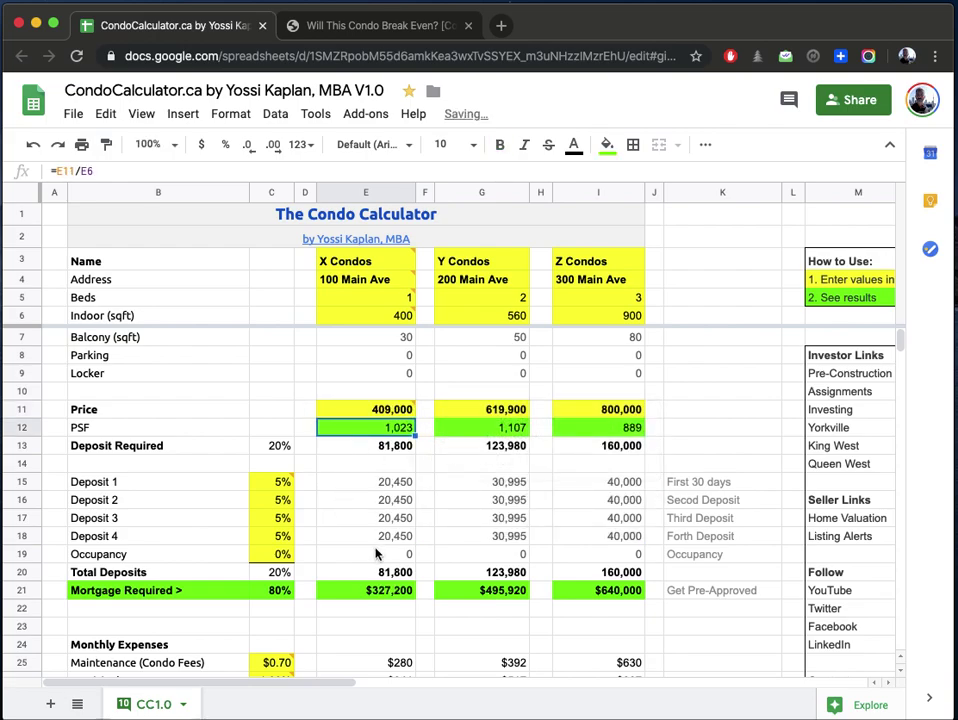
scroll(378, 552, "down", 3)
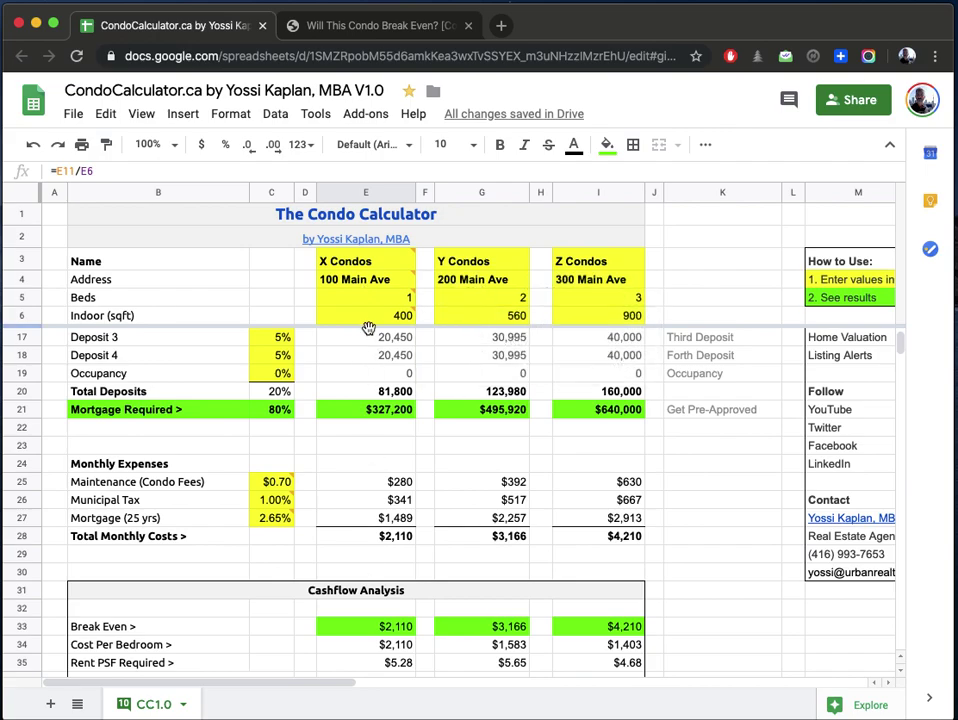
scroll(368, 330, "down", 1)
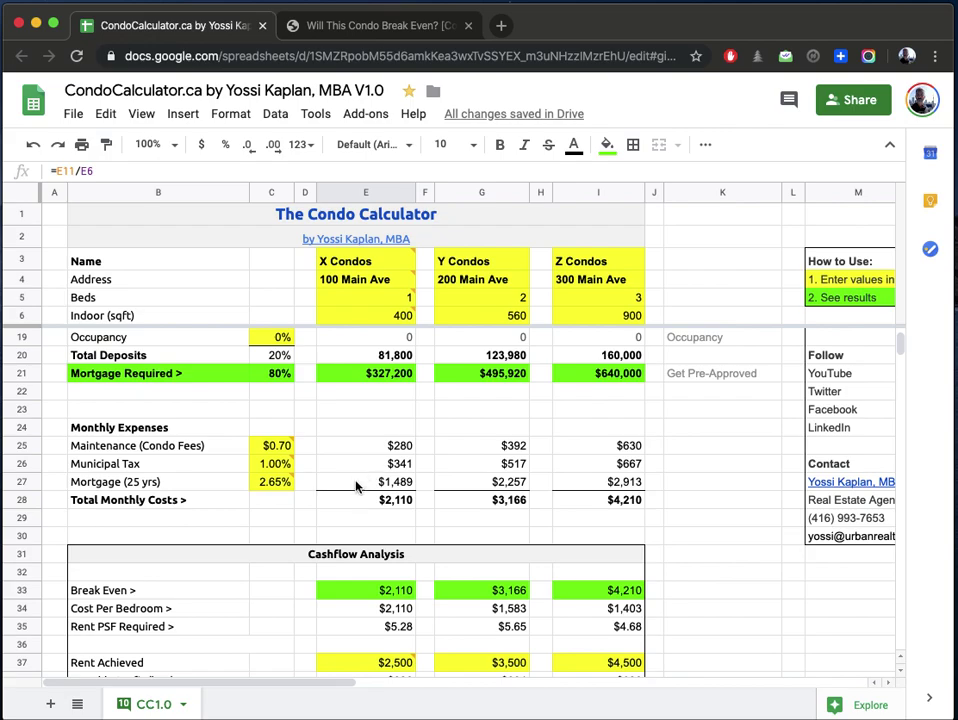
scroll(352, 503, "down", 1)
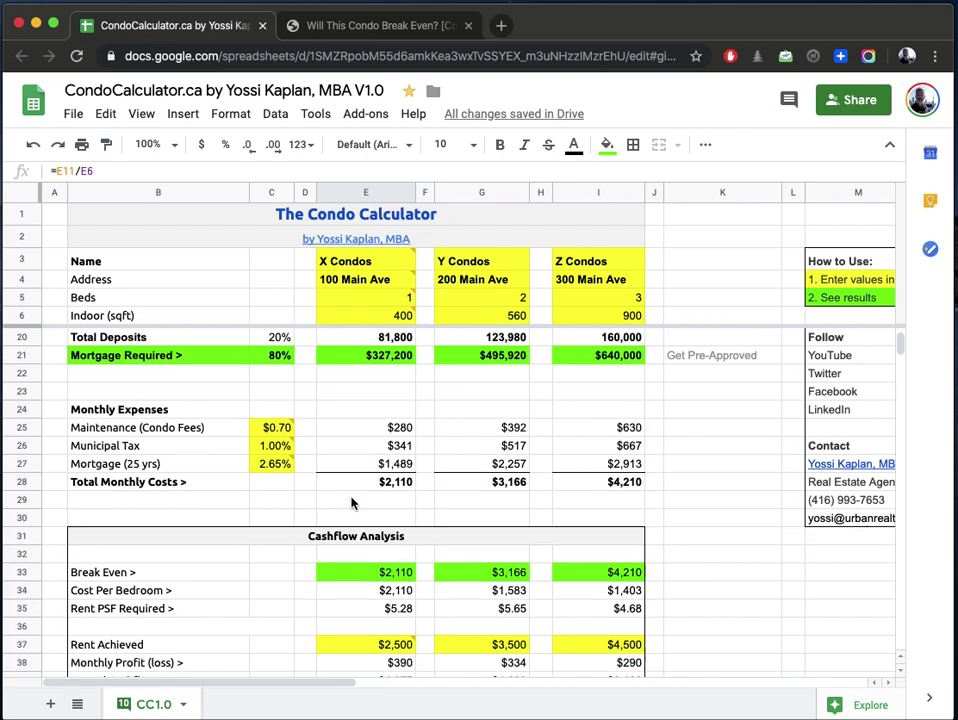
scroll(352, 503, "down", 2)
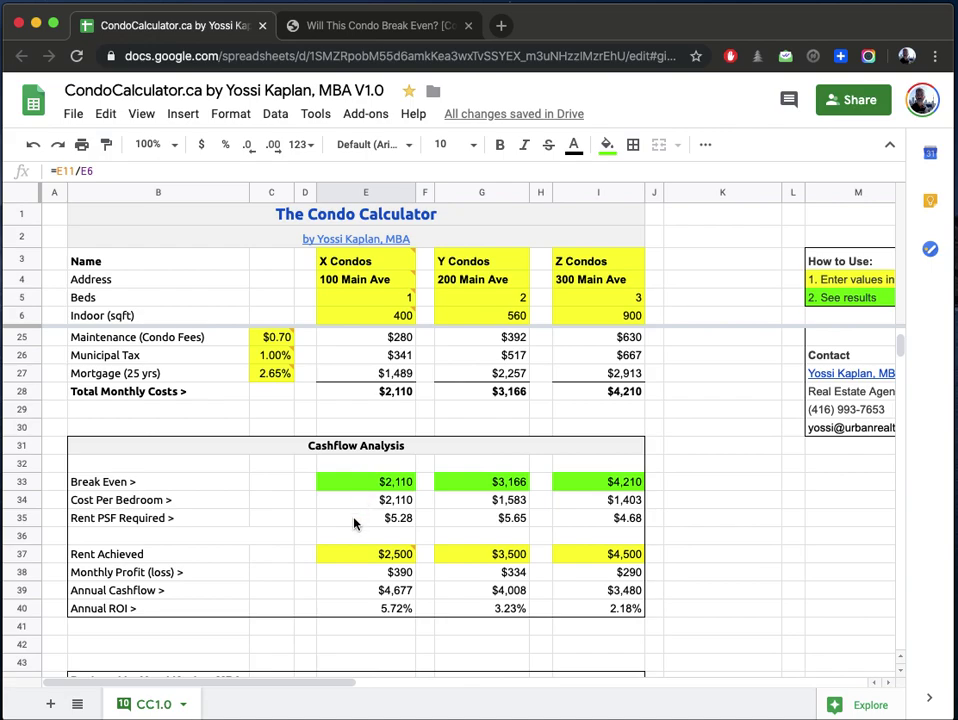
scroll(354, 522, "down", 2)
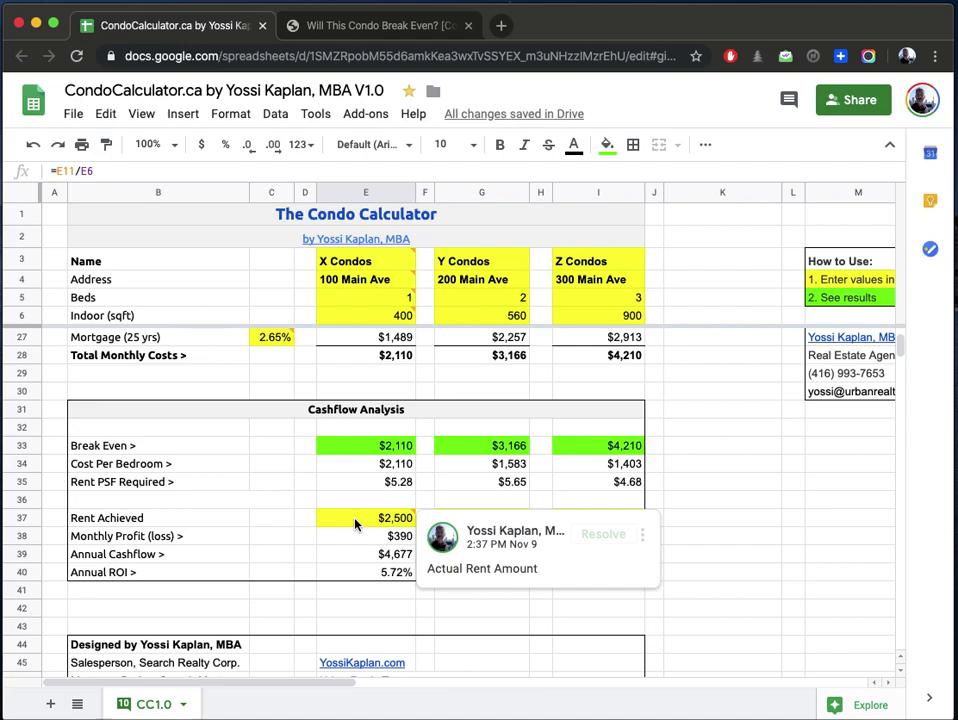
left_click(356, 537)
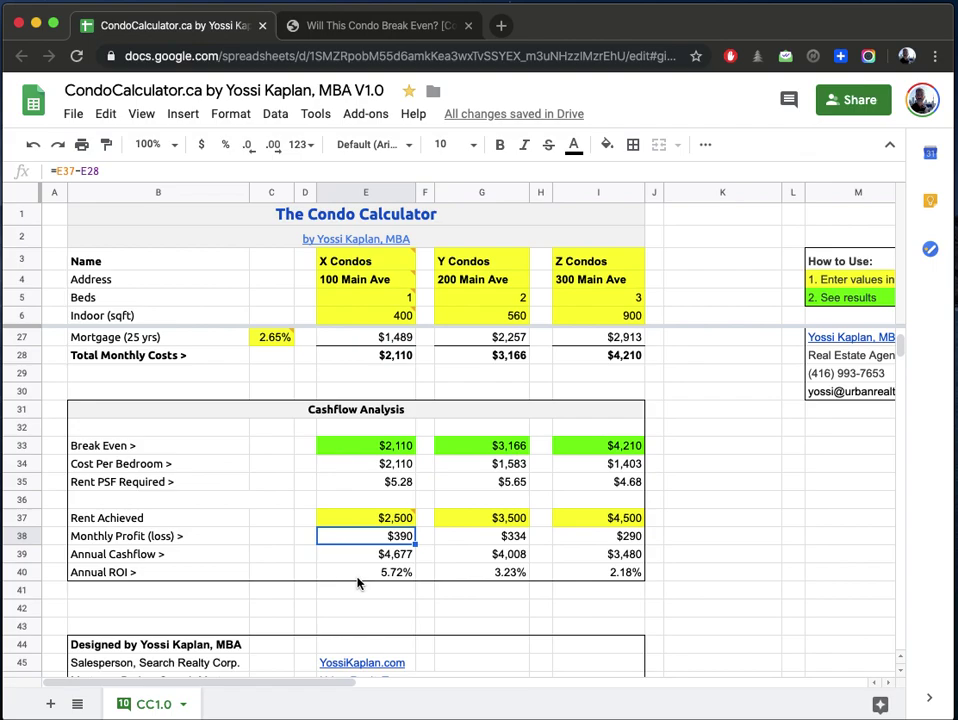
scroll(358, 580, "up", 6)
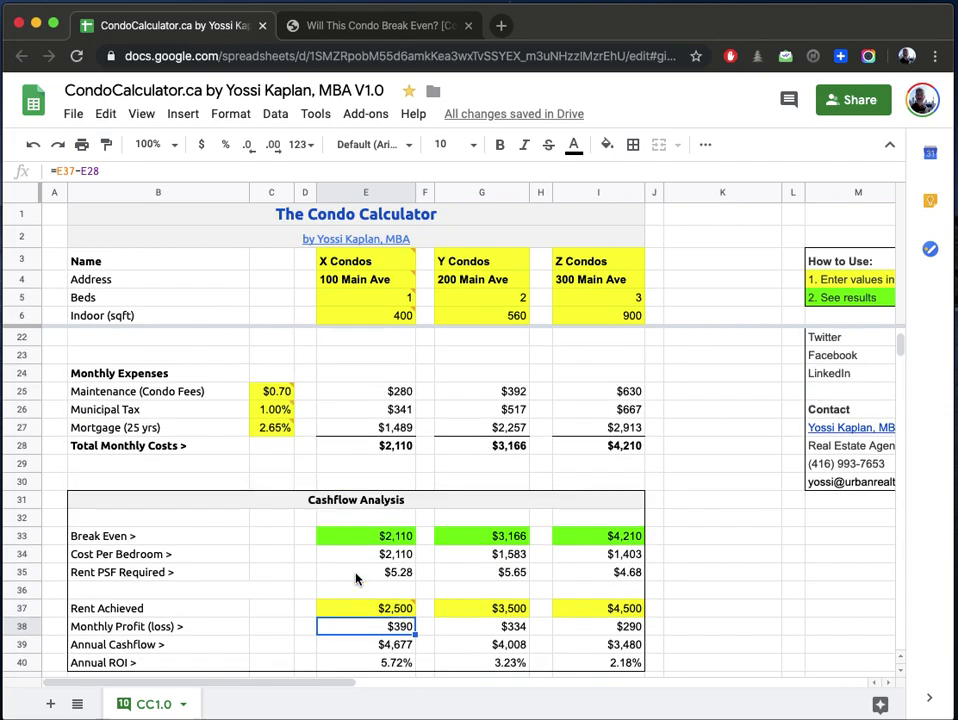
scroll(358, 575, "up", 1)
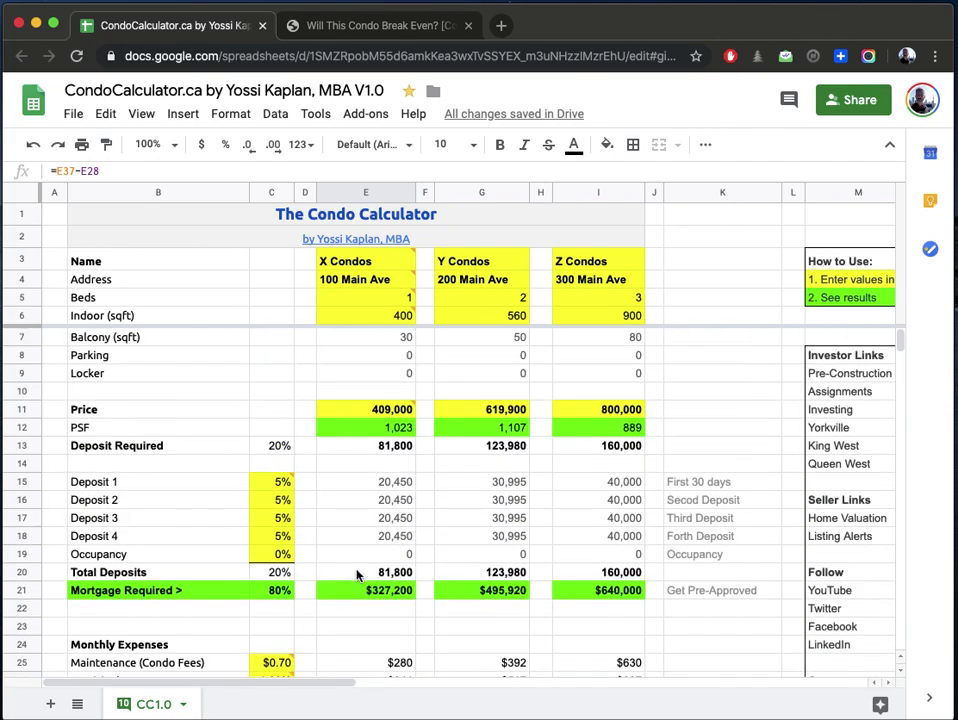
scroll(358, 573, "down", 1)
scroll(358, 573, "down", 3)
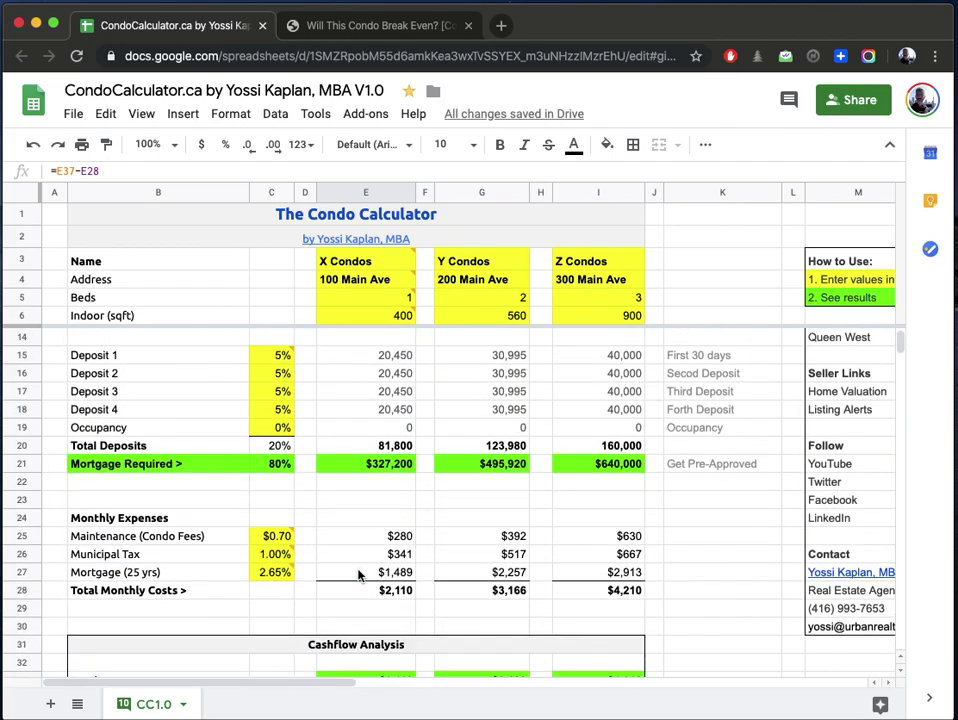
scroll(300, 502, "down", 1)
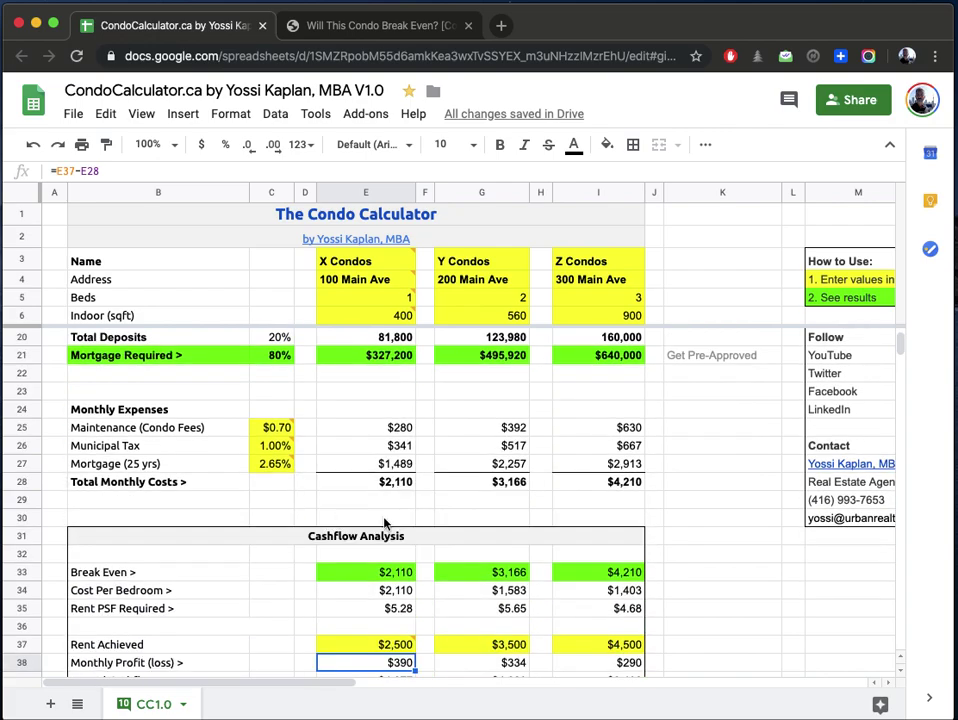
scroll(384, 522, "down", 1)
scroll(700, 552, "down", 3)
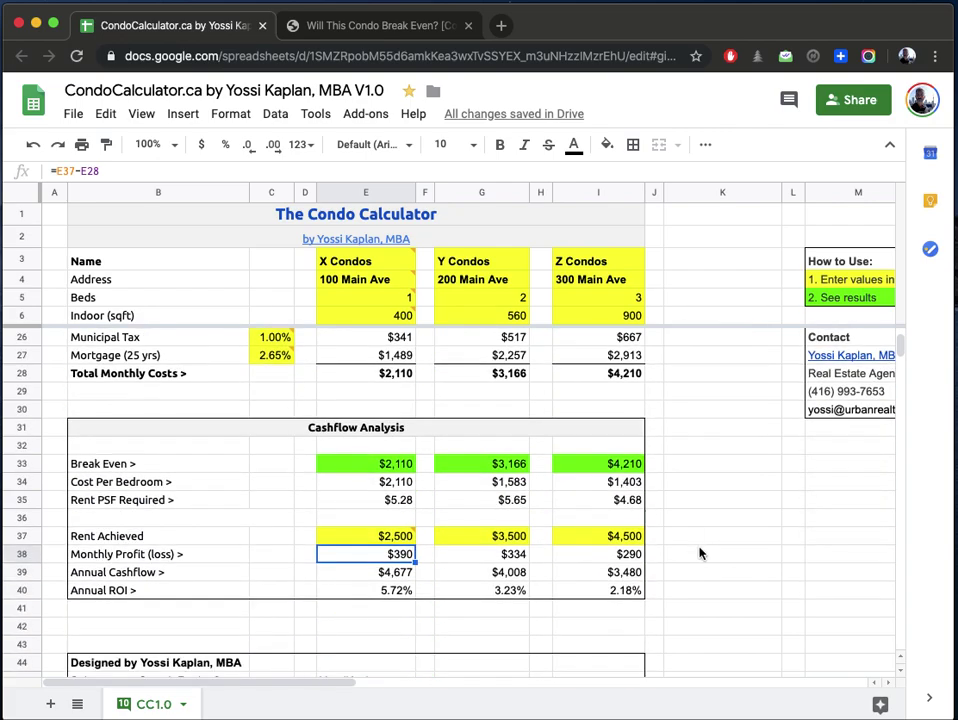
scroll(700, 552, "down", 3)
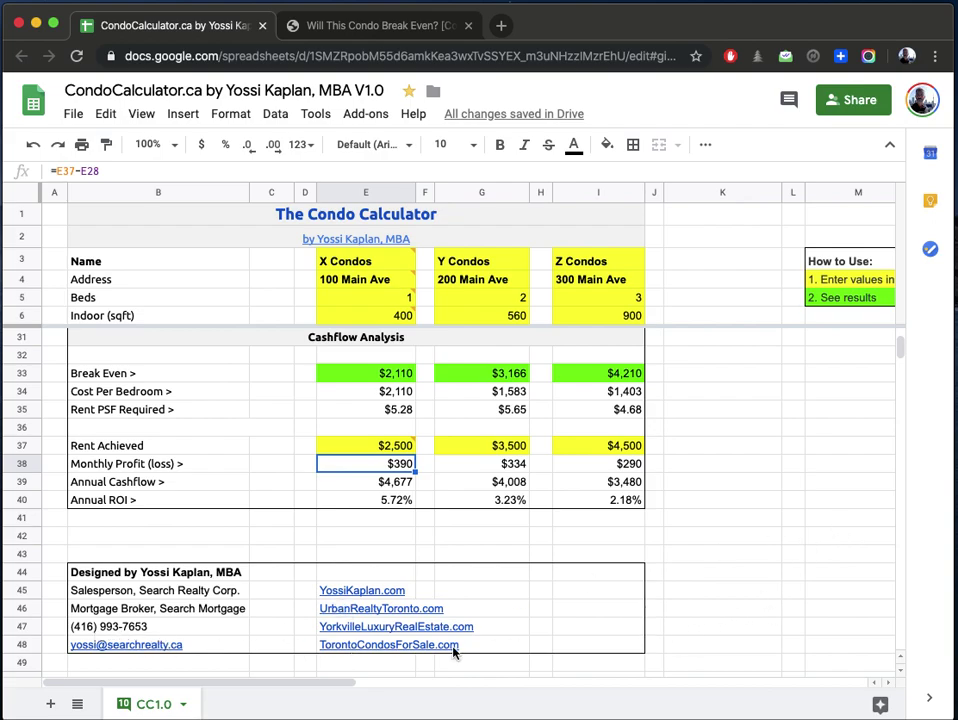
scroll(720, 585, "up", 3)
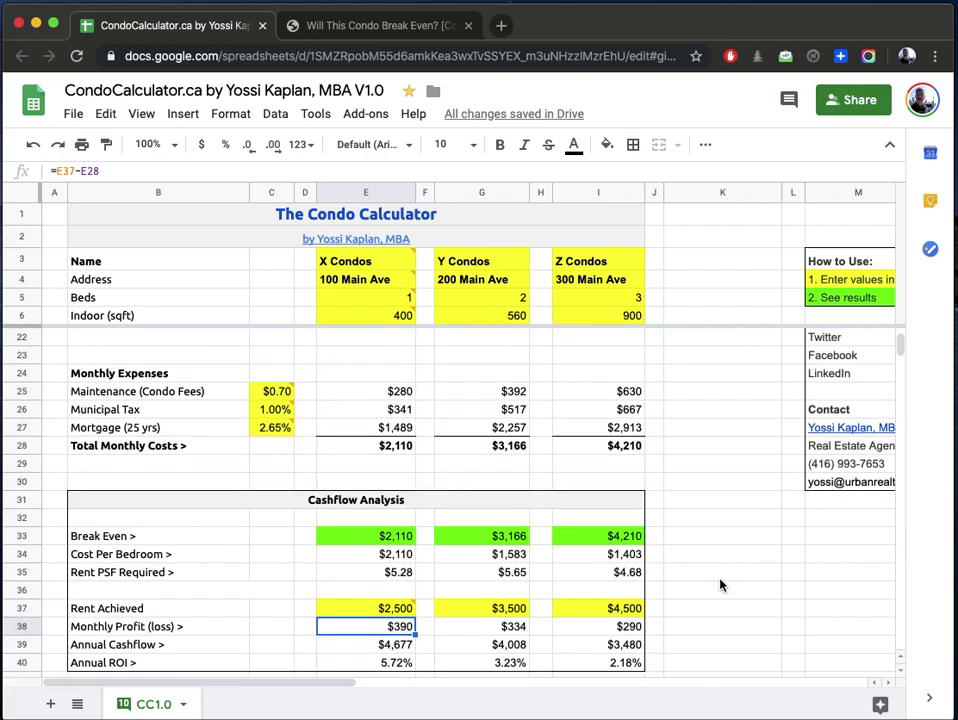
scroll(720, 585, "up", 5)
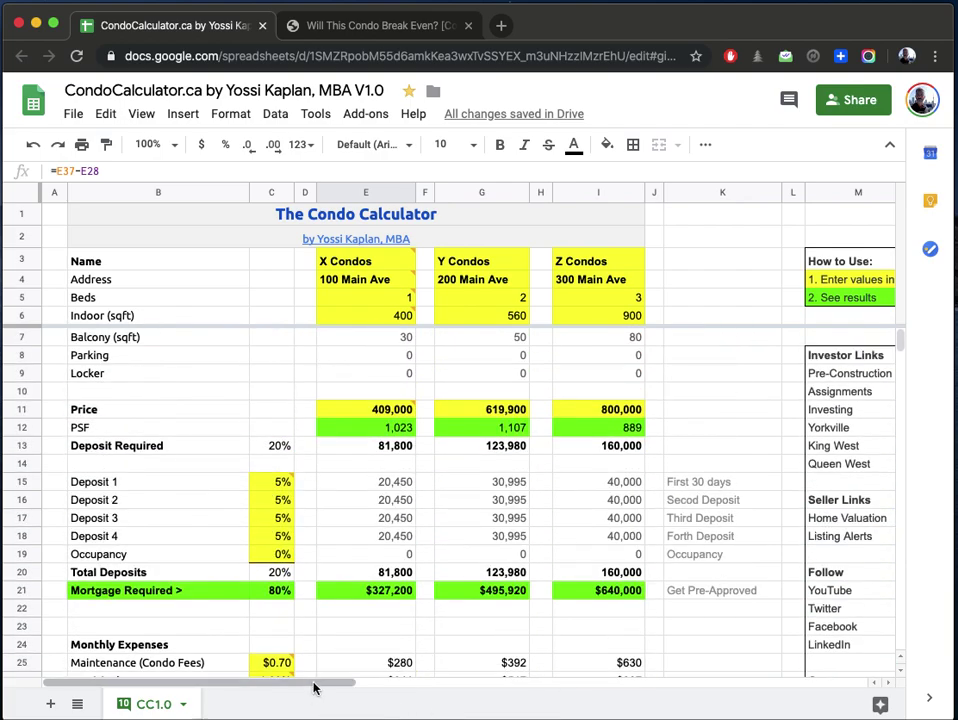
left_click_drag(313, 687, 506, 697)
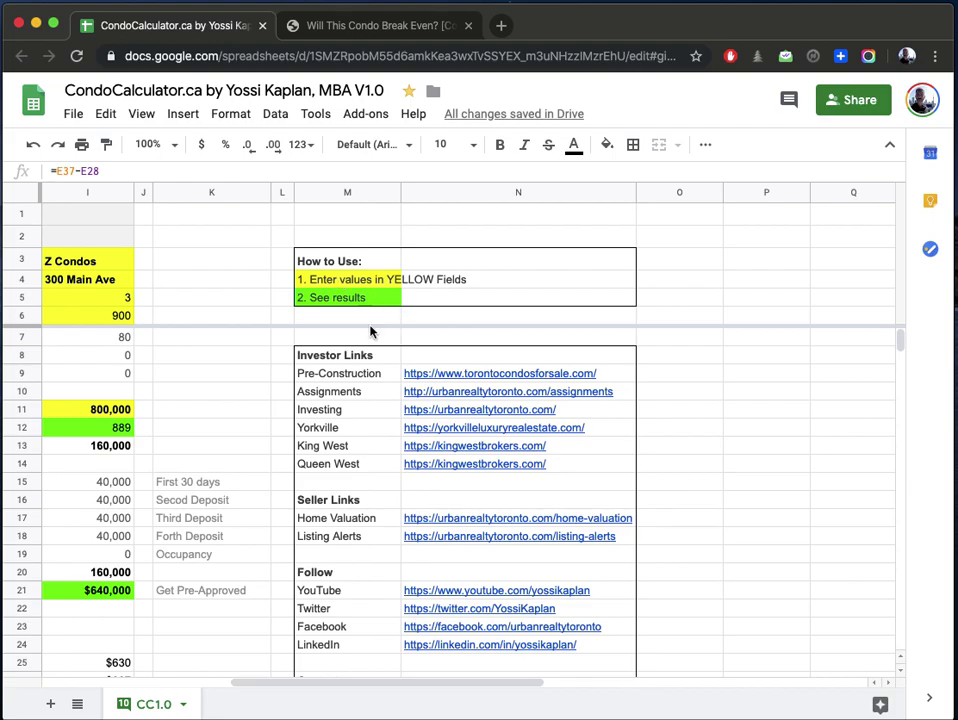
scroll(376, 609, "down", 2)
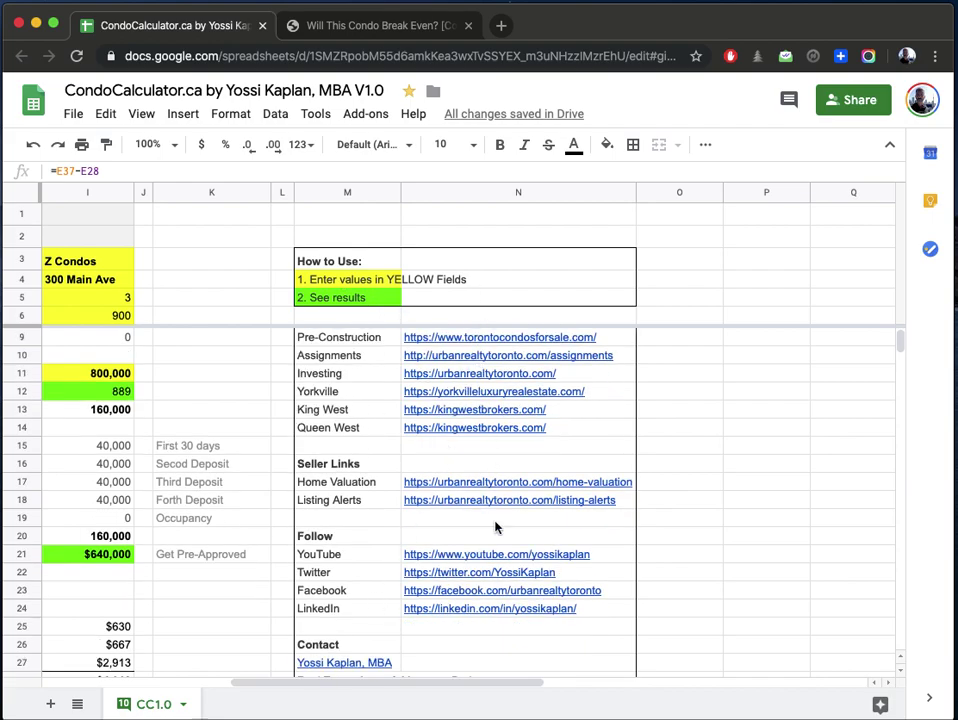
scroll(460, 600, "up", 2)
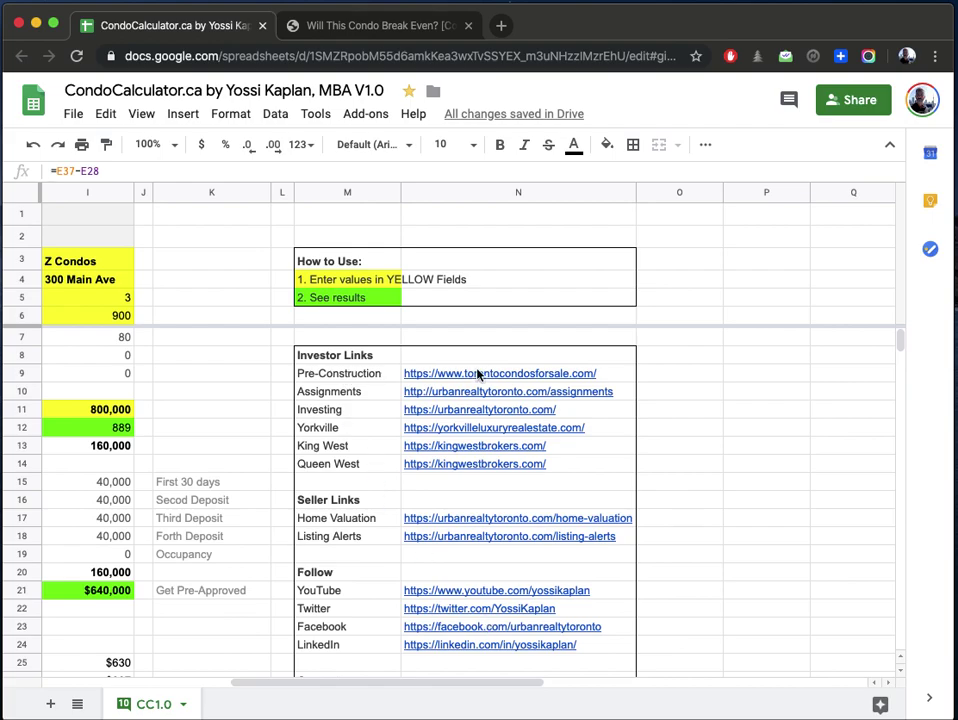
mouse_move(477, 374)
mouse_move(499, 395)
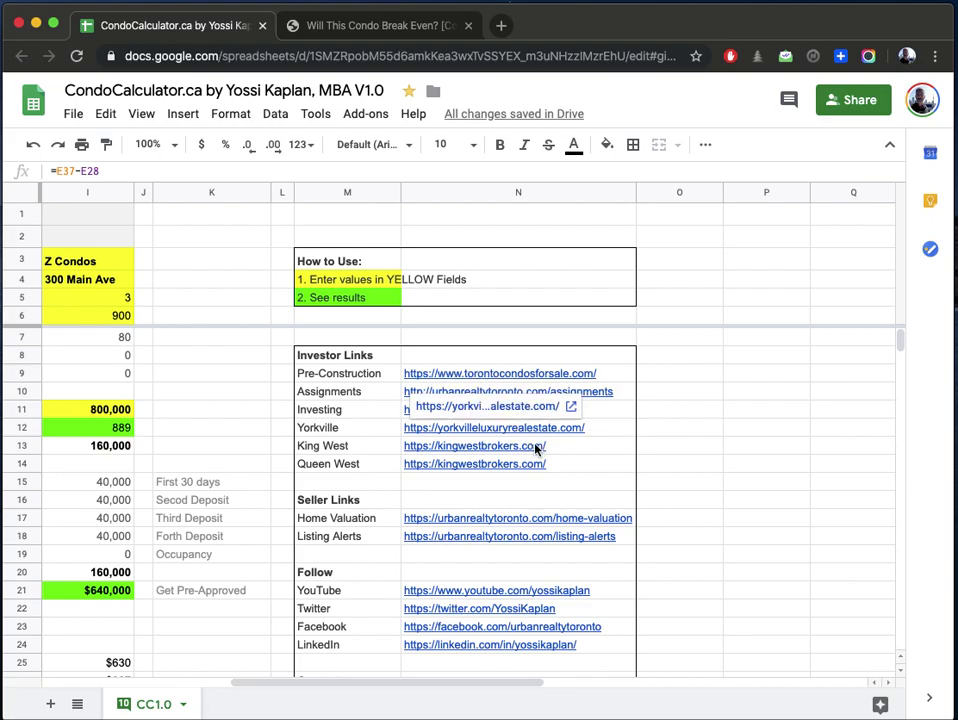
left_click(562, 467)
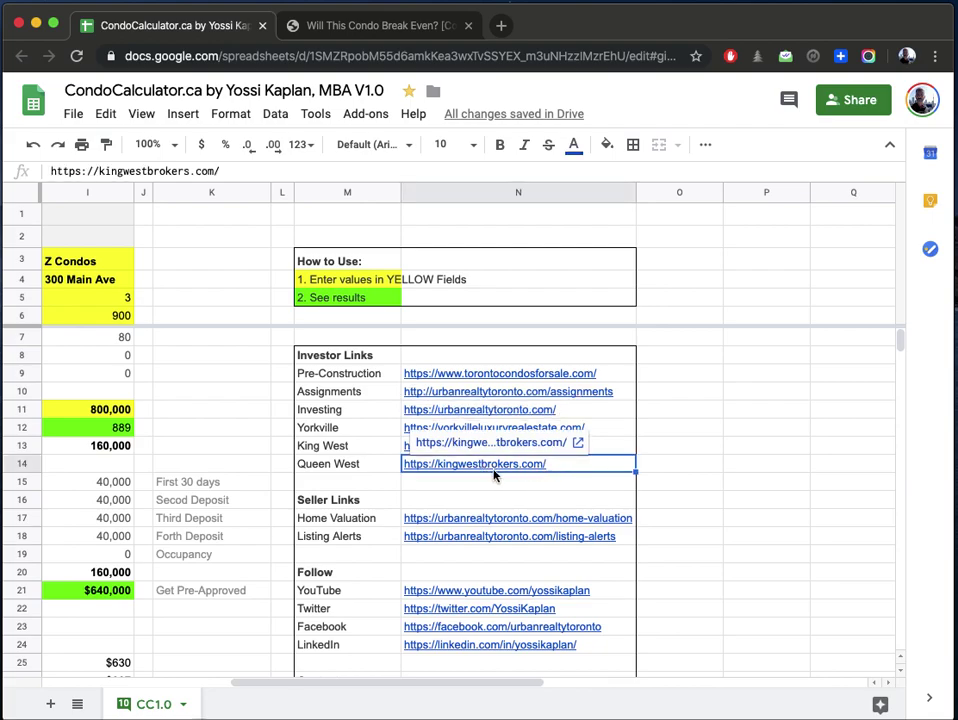
mouse_move(503, 541)
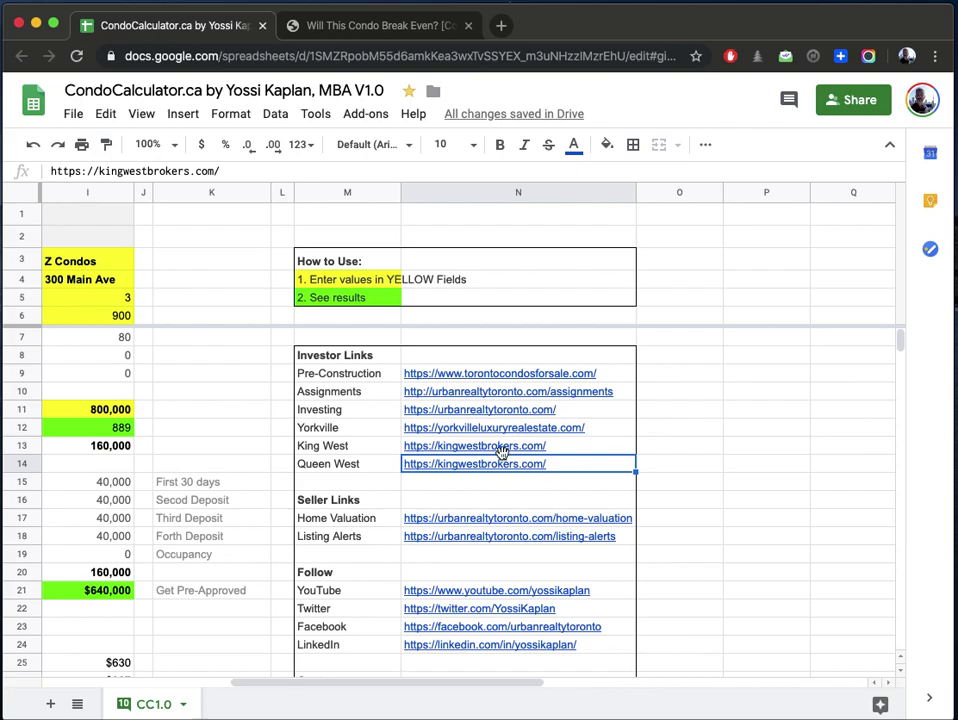
mouse_move(462, 521)
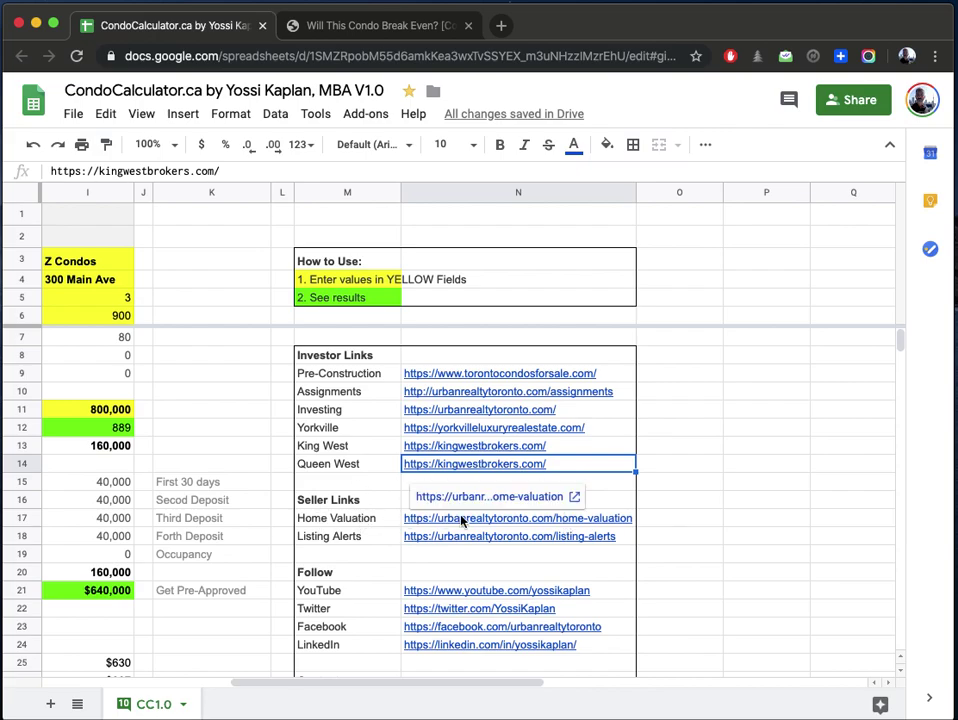
left_click(372, 518)
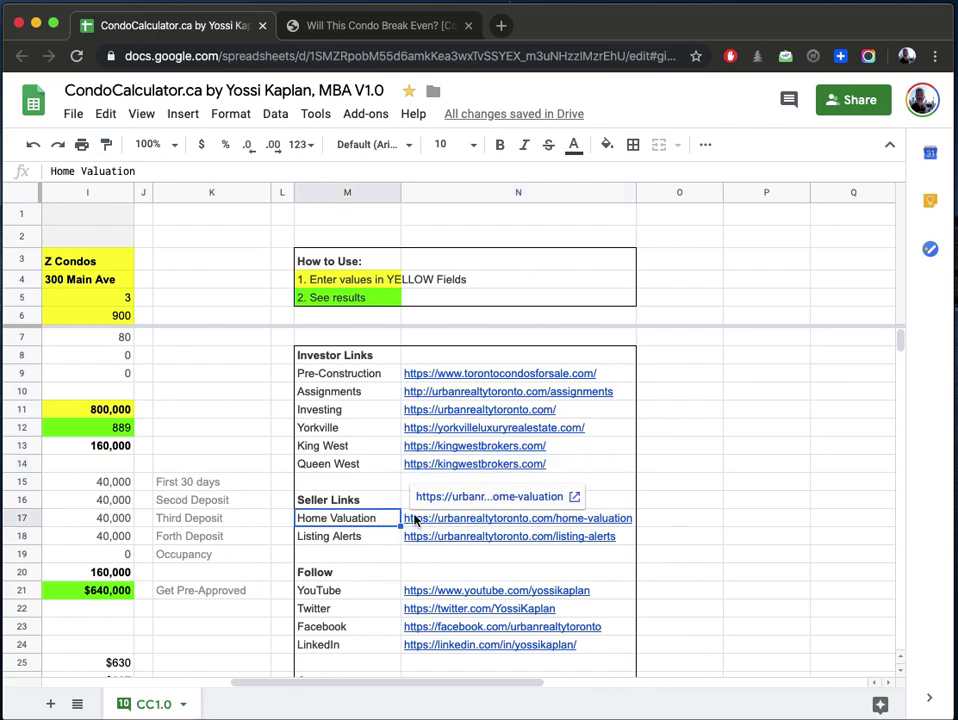
left_click(412, 520)
left_click(480, 537)
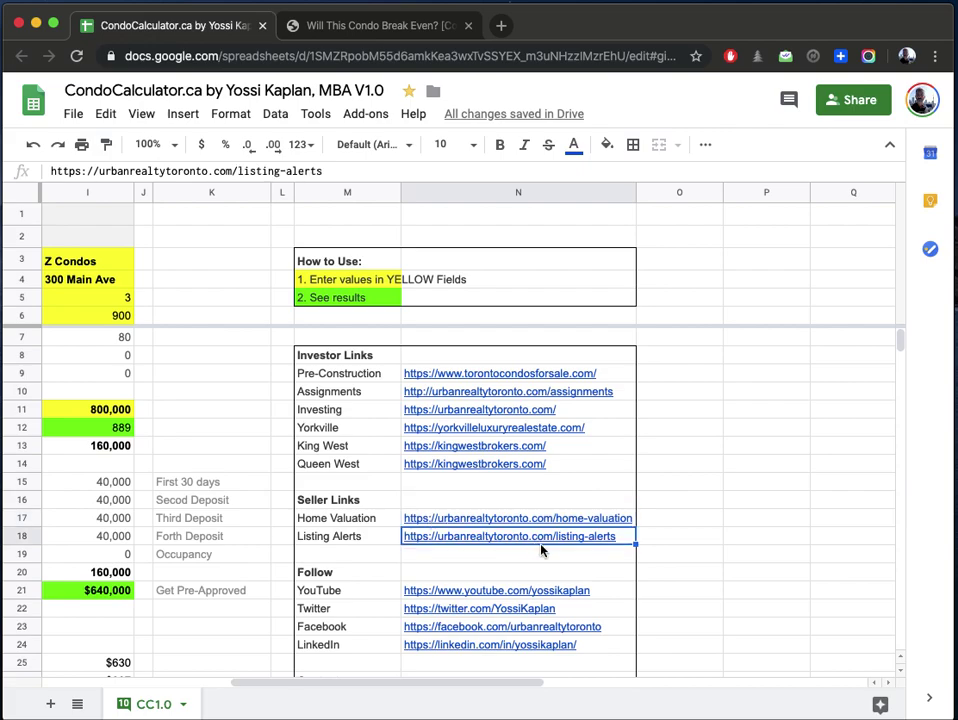
scroll(560, 553, "down", 1)
mouse_move(583, 504)
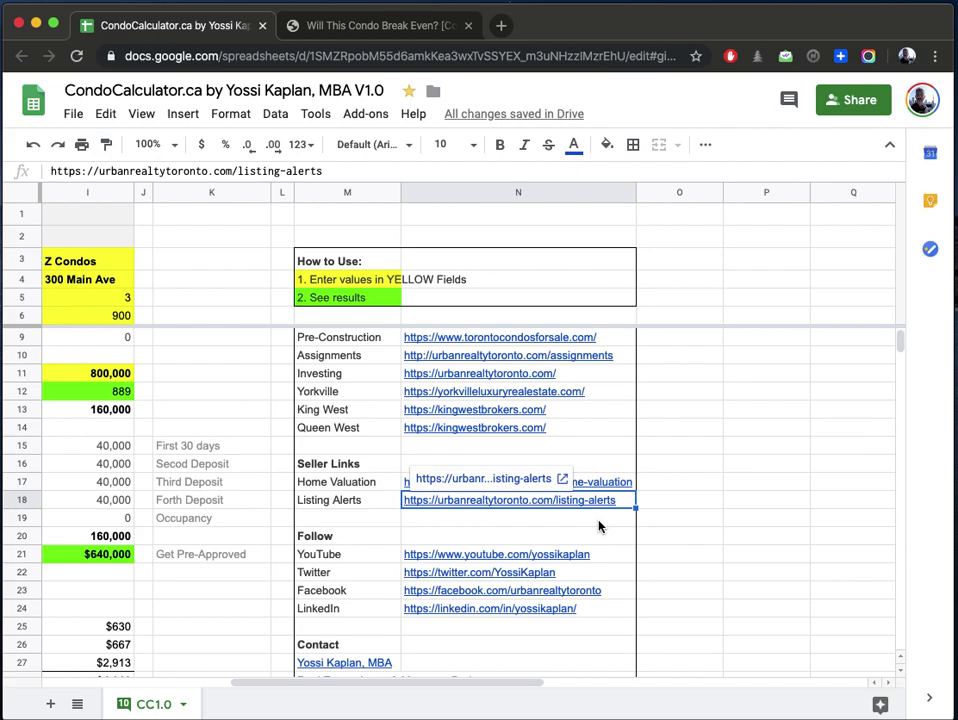
left_click(607, 557)
mouse_move(549, 557)
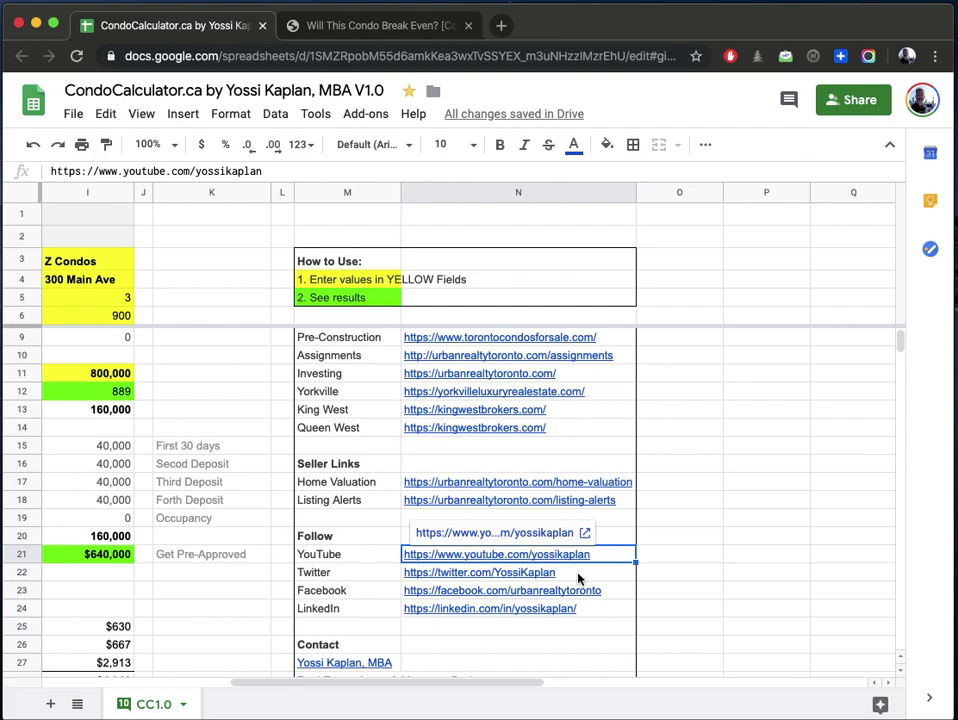
mouse_move(579, 576)
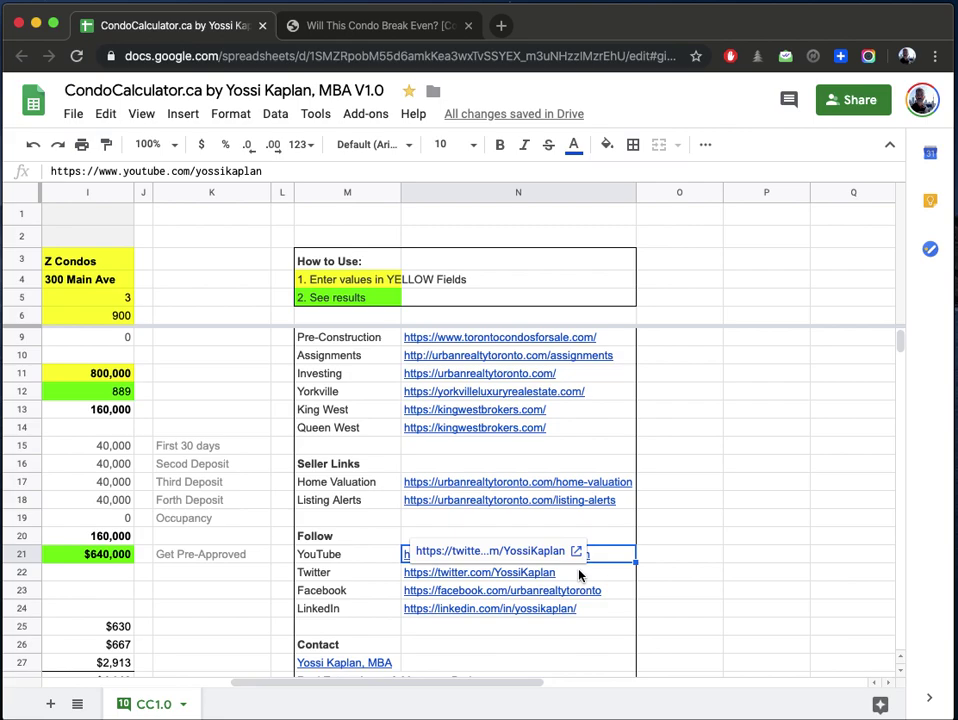
left_click(579, 576)
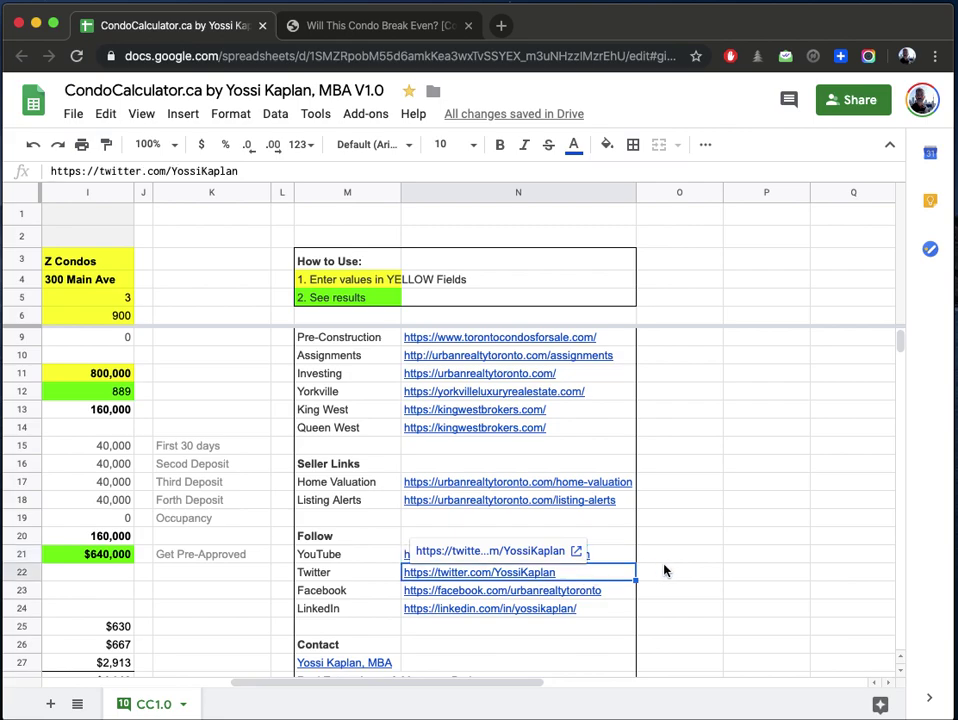
left_click(667, 574)
key("Left")
key("Down")
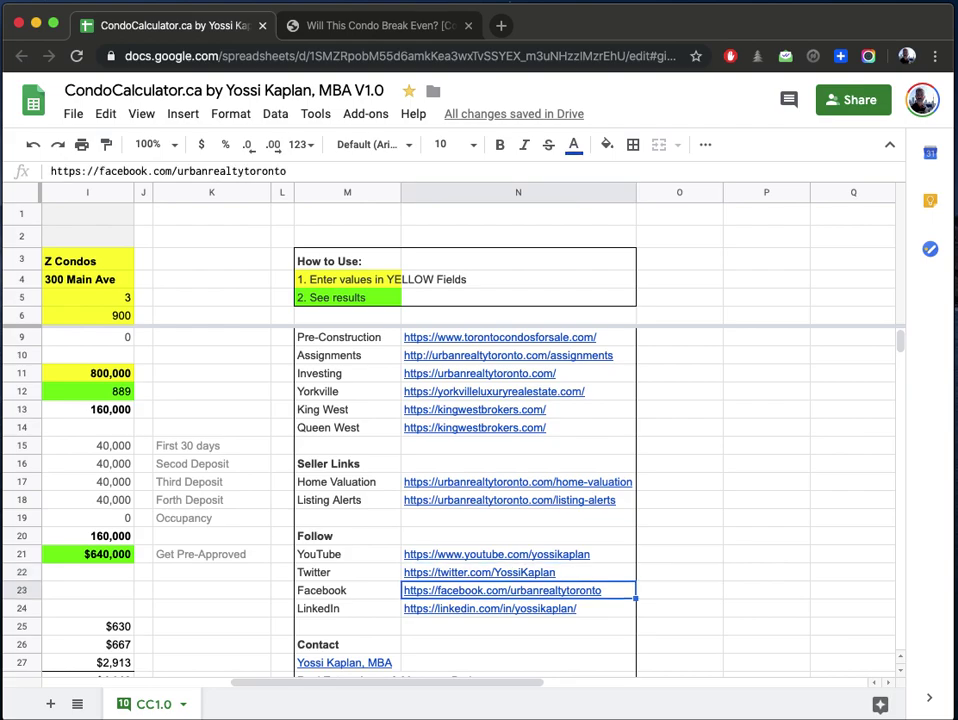
key("Down")
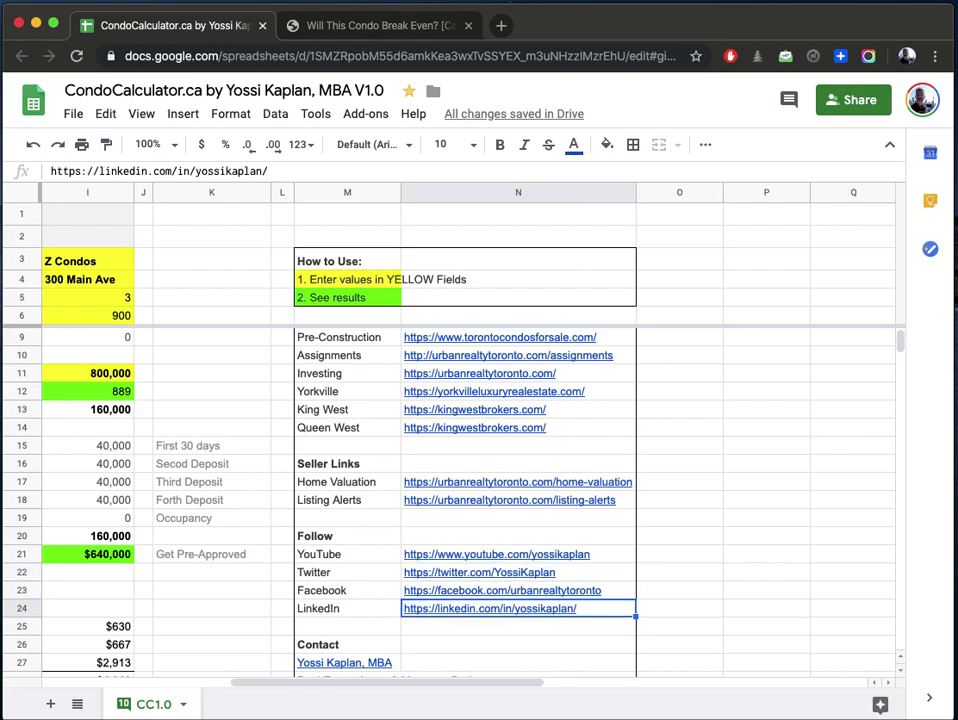
scroll(560, 574, "down", 3)
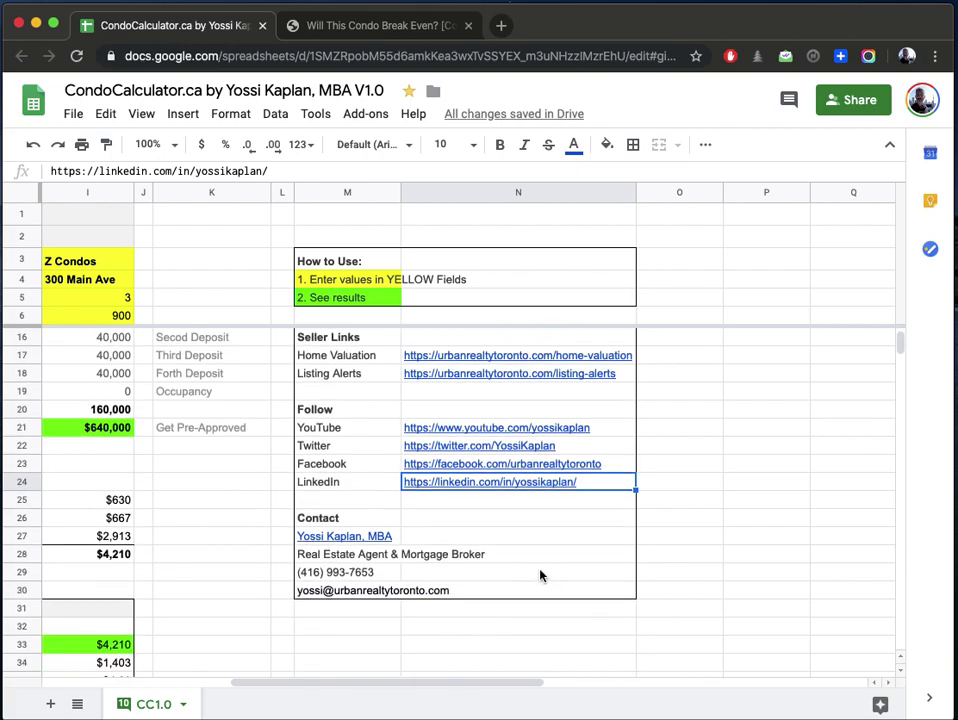
left_click(498, 683)
left_click_drag(498, 683, 299, 663)
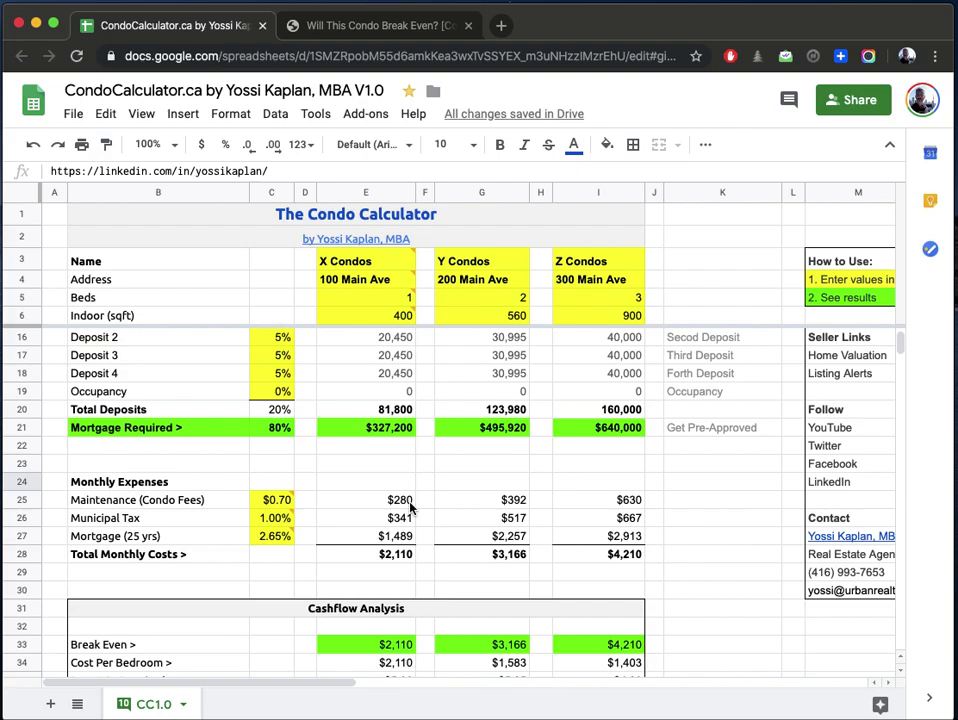
left_click(521, 221)
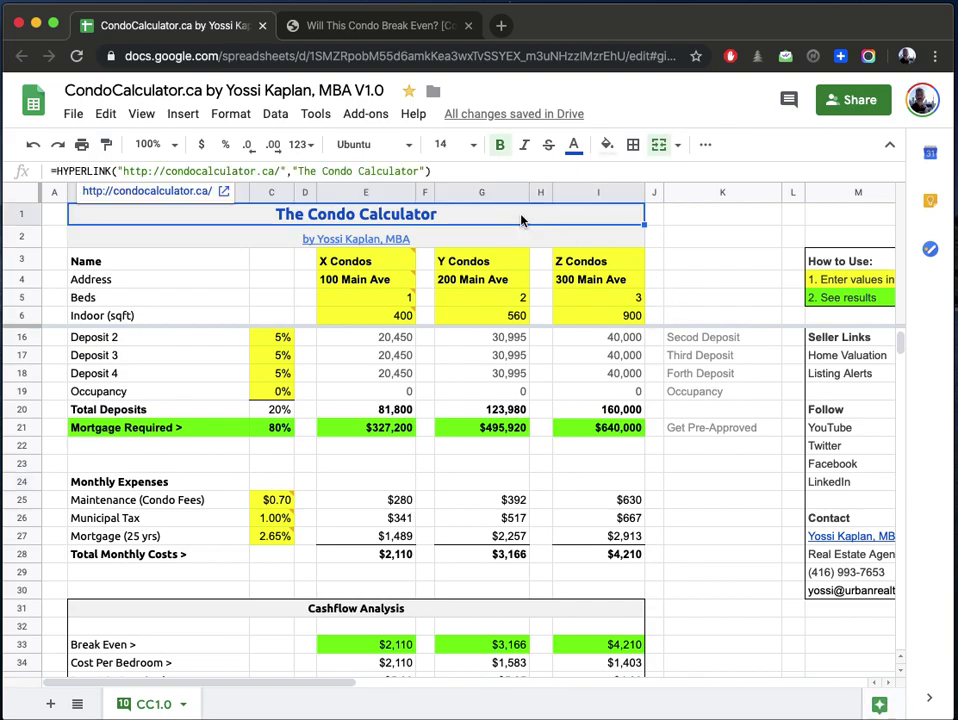